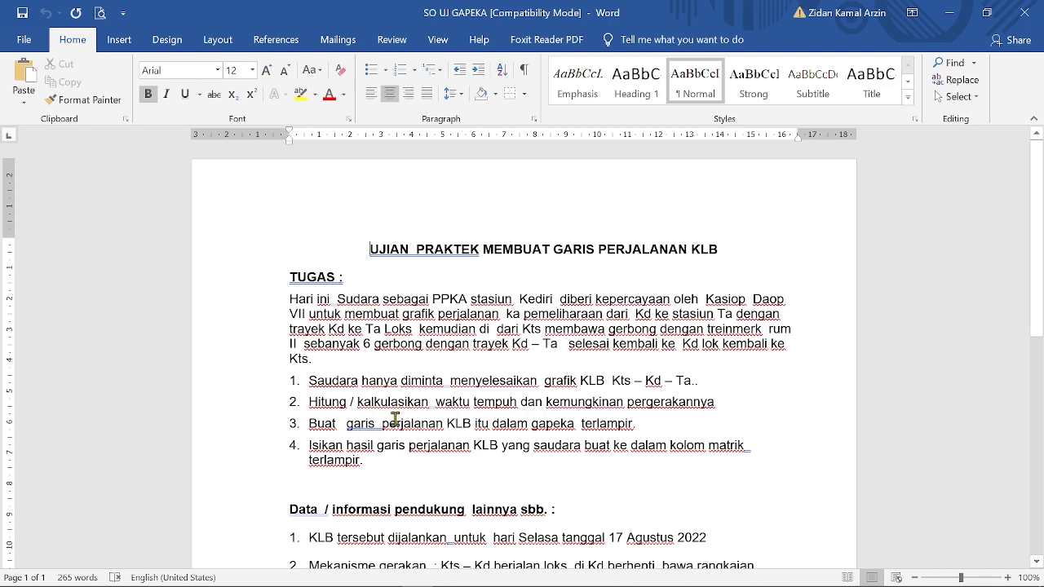
Read the exam task and the supporting data list in the SO UJ GAPEKA document
scroll(404, 421, down, 4)
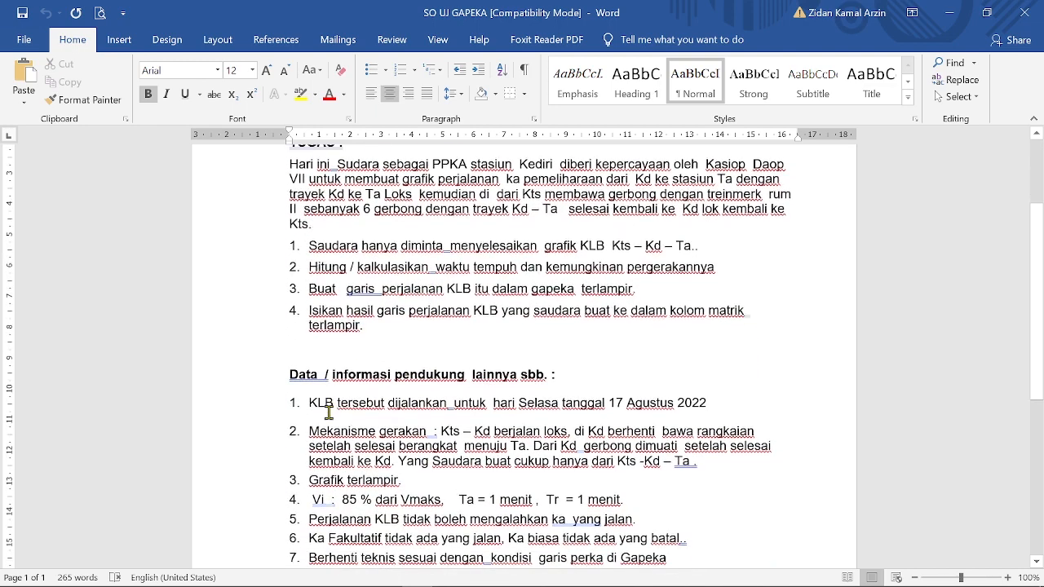
scroll(324, 377, down, 1)
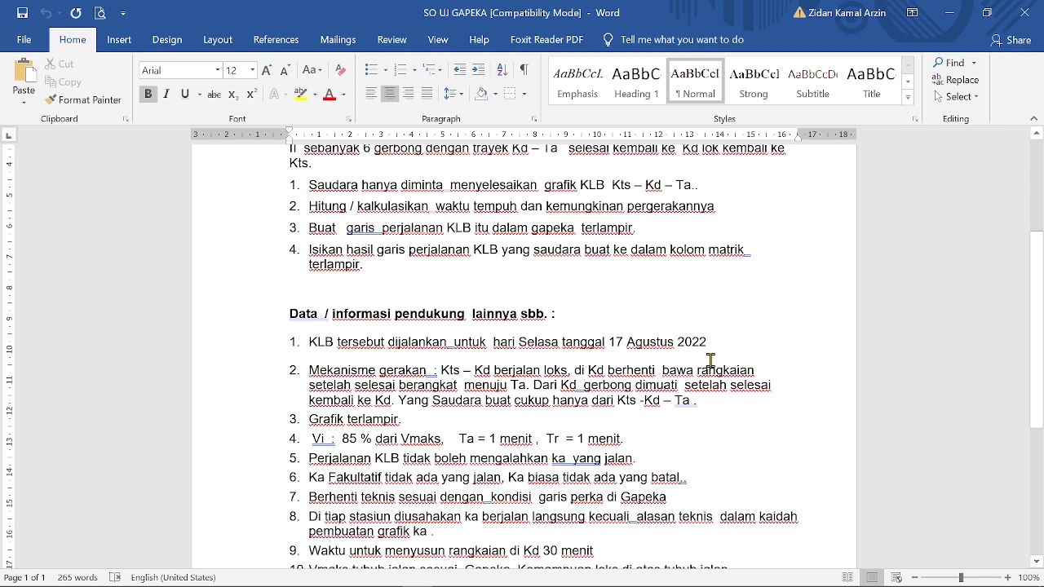
scroll(710, 360, down, 1)
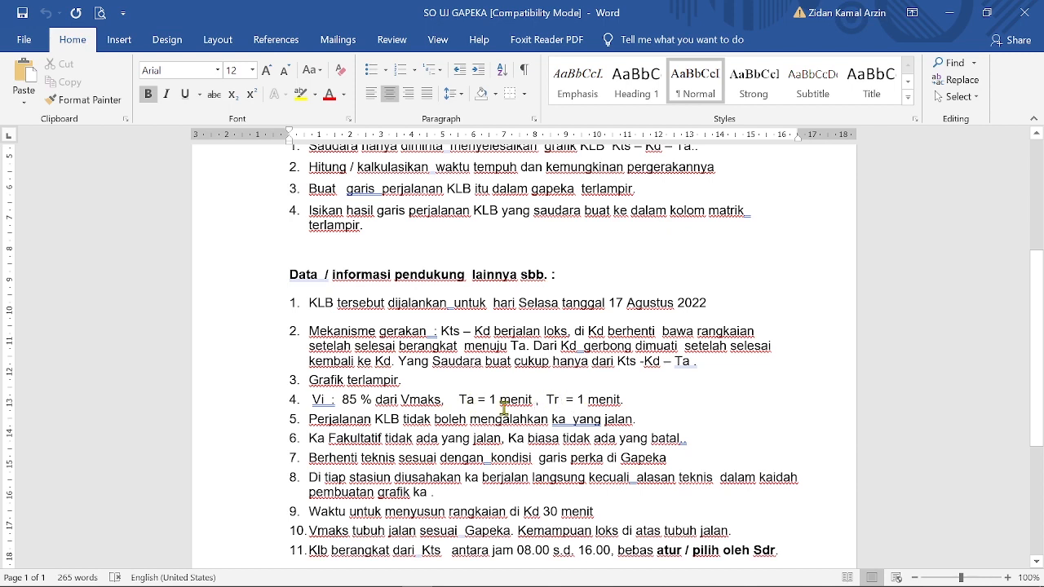
Switch to PowerPoint to review the slide explaining Ta acceleration and Tr deceleration, and return to the Word document
key(alt+Tab)
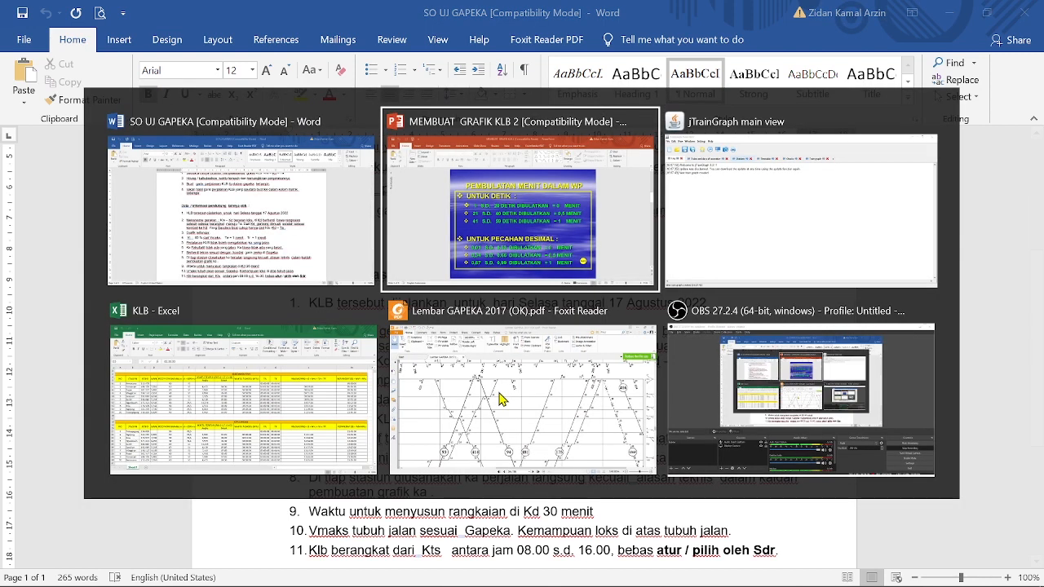
scroll(249, 326, up, 2)
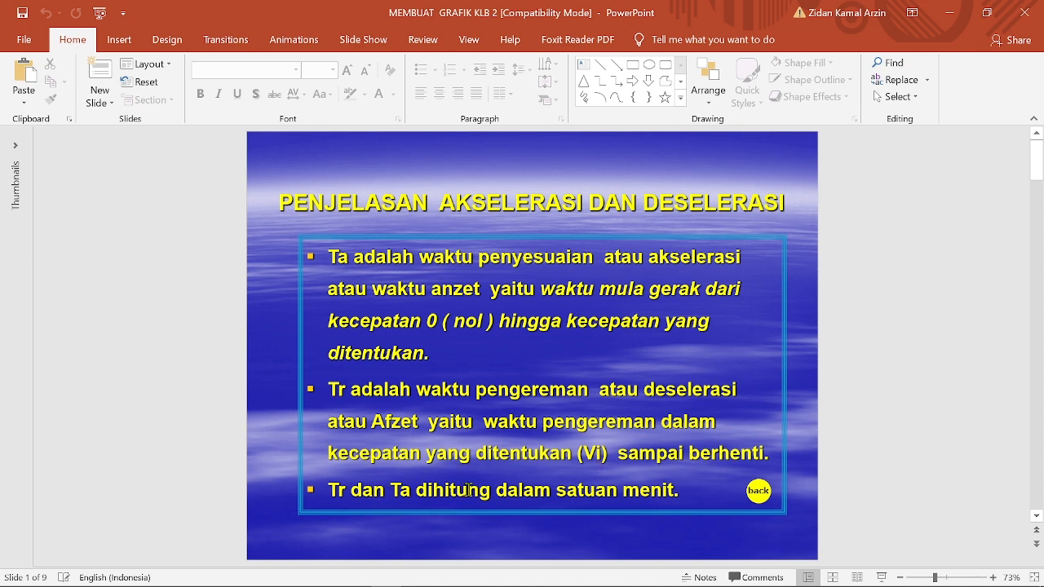
key(alt+Tab)
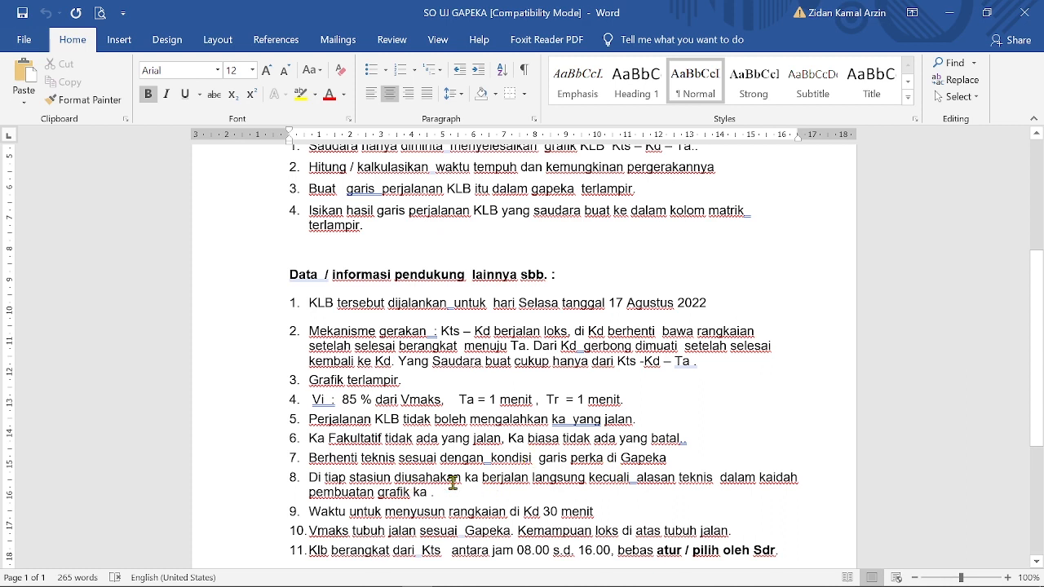
Read the remaining supporting data conditions through item 11, rechecking them against the numbered tasks above
scroll(453, 483, down, 1)
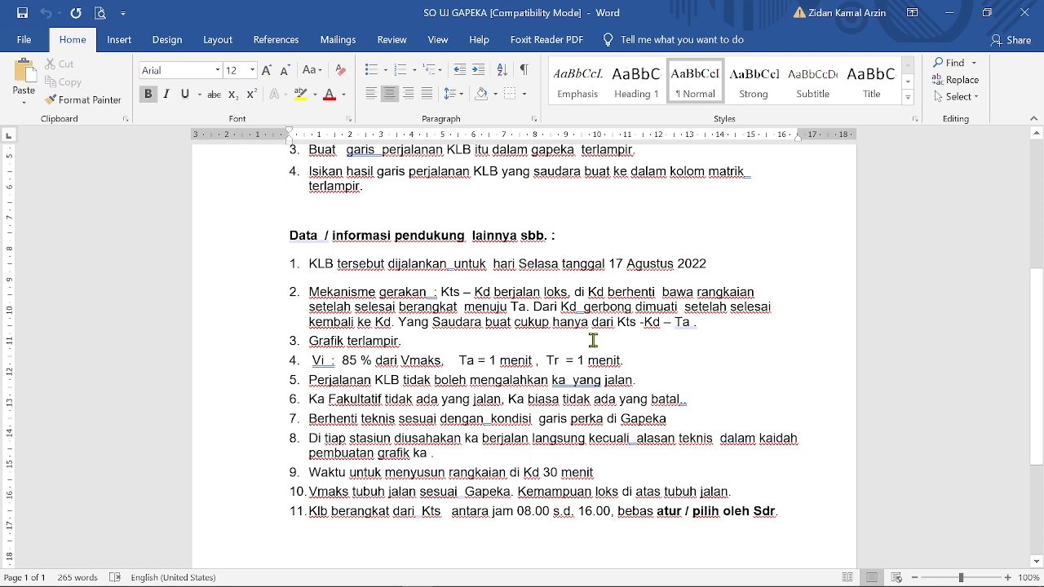
scroll(589, 342, up, 3)
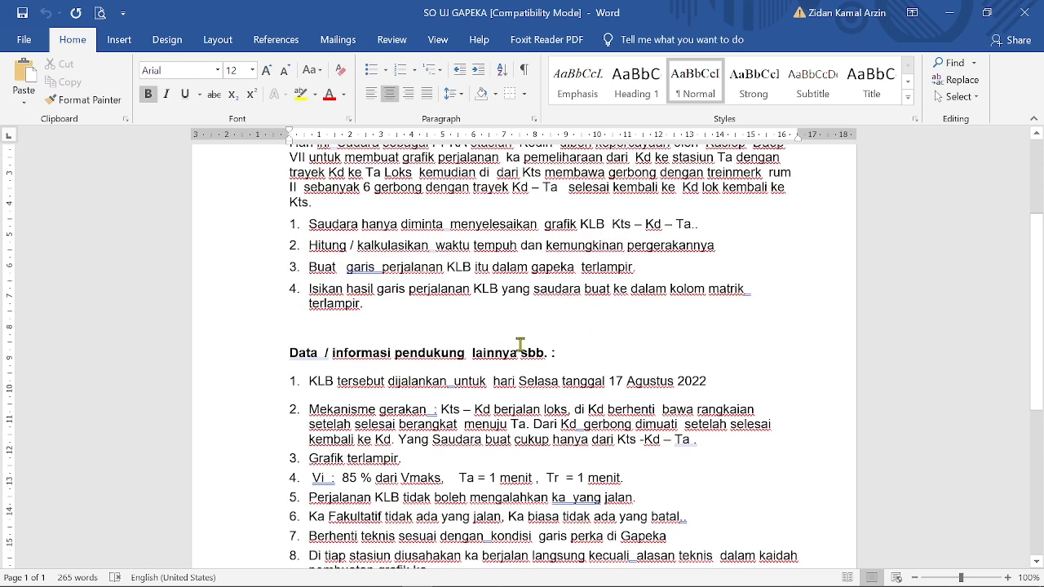
scroll(520, 344, down, 3)
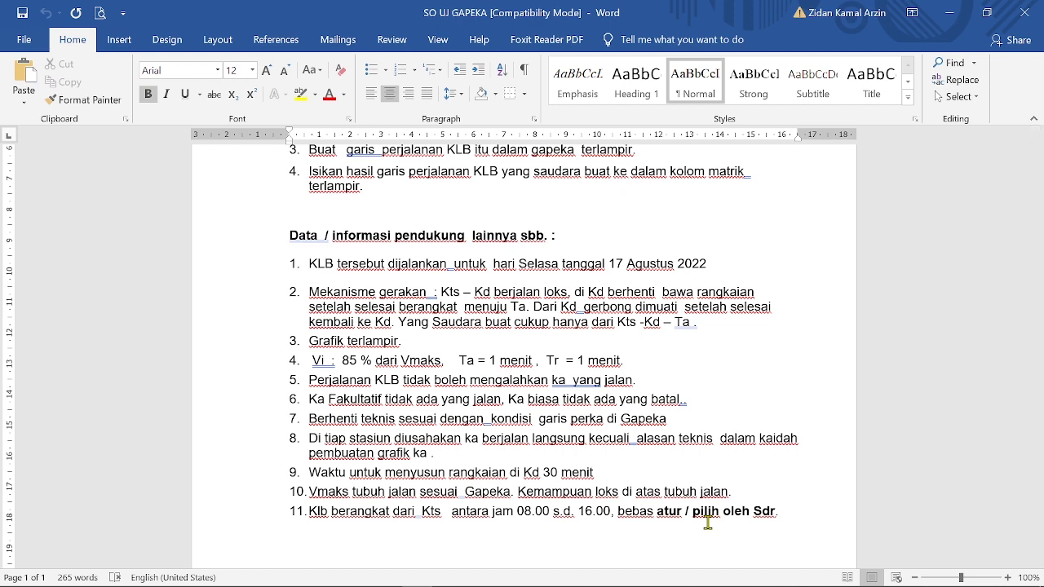
Switch to the KLB workbook in Excel and examine the departure table's STASIUN column from Kertosono to Tulungagung
key(alt+Tab)
key(alt+Tab)
key(alt+Tab)
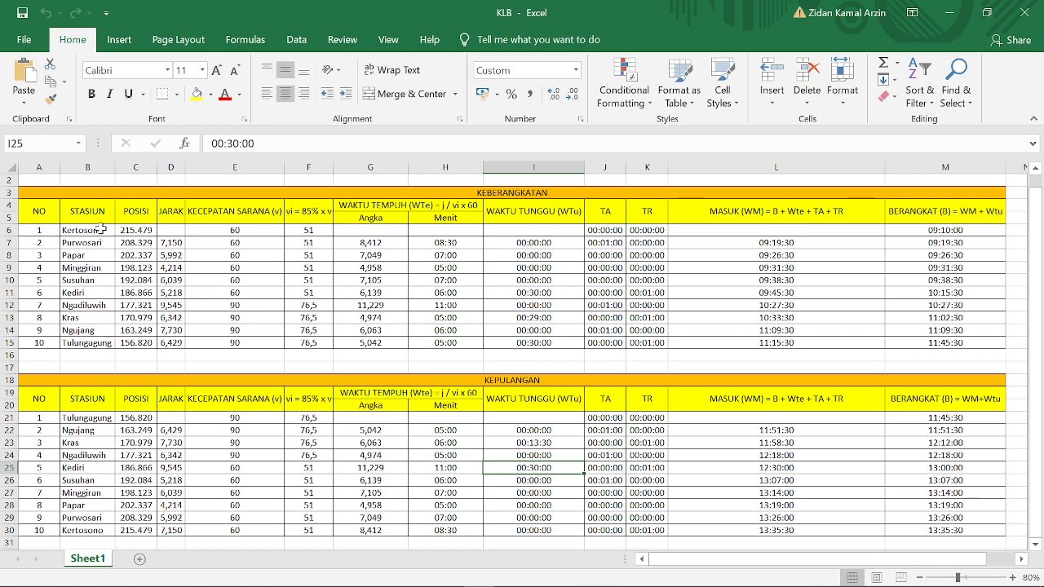
click(79, 214)
drag(83, 215, 73, 343)
click(145, 227)
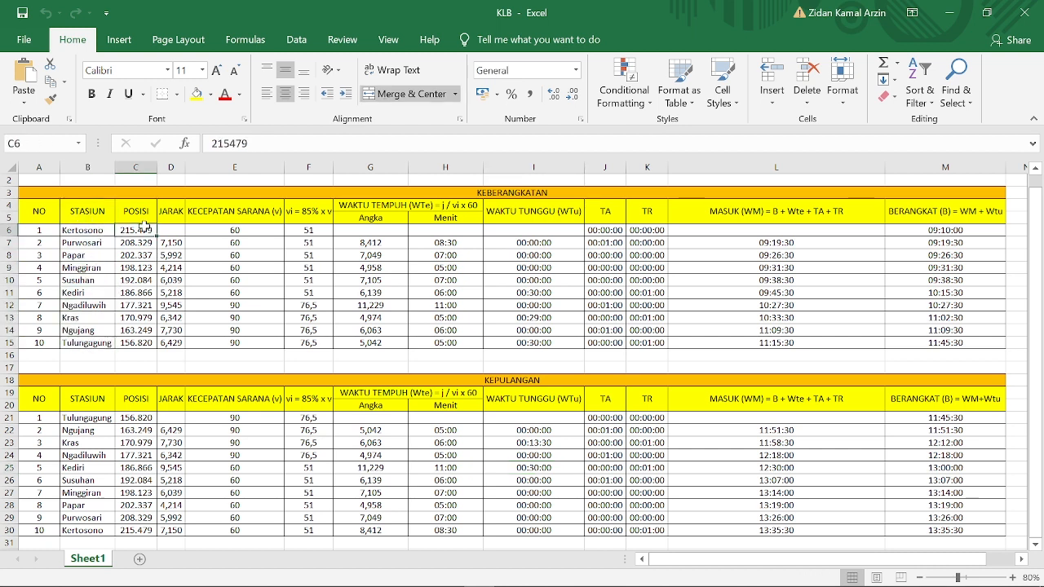
click(94, 229)
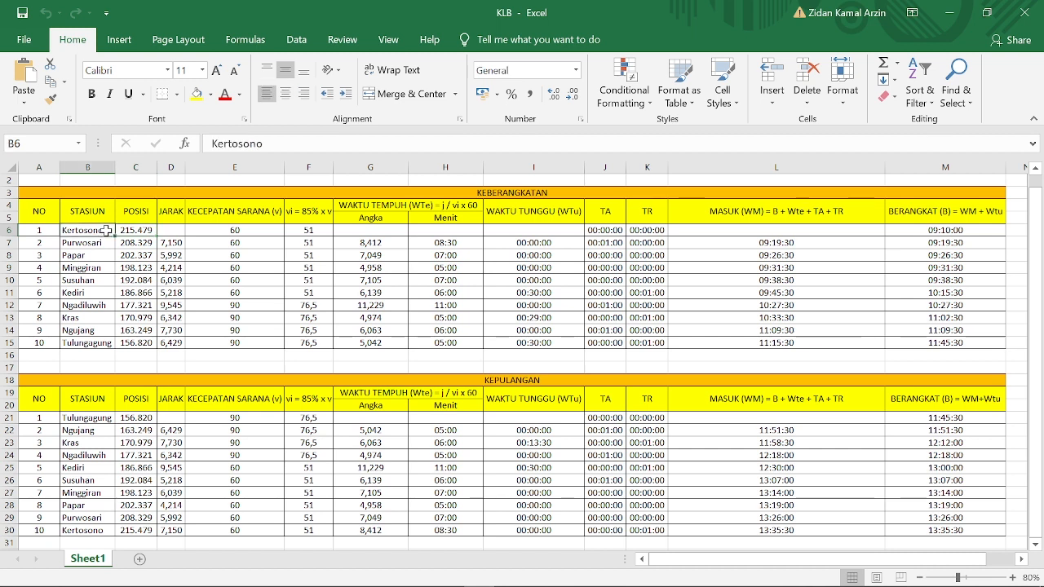
Switch to the Lembar GAPEKA 2017 PDF in Foxit Reader and examine the station names from Kertosono to Tulungagung on page 36
key(alt+Tab)
key(alt+Tab)
key(alt+Tab)
key(alt+Tab)
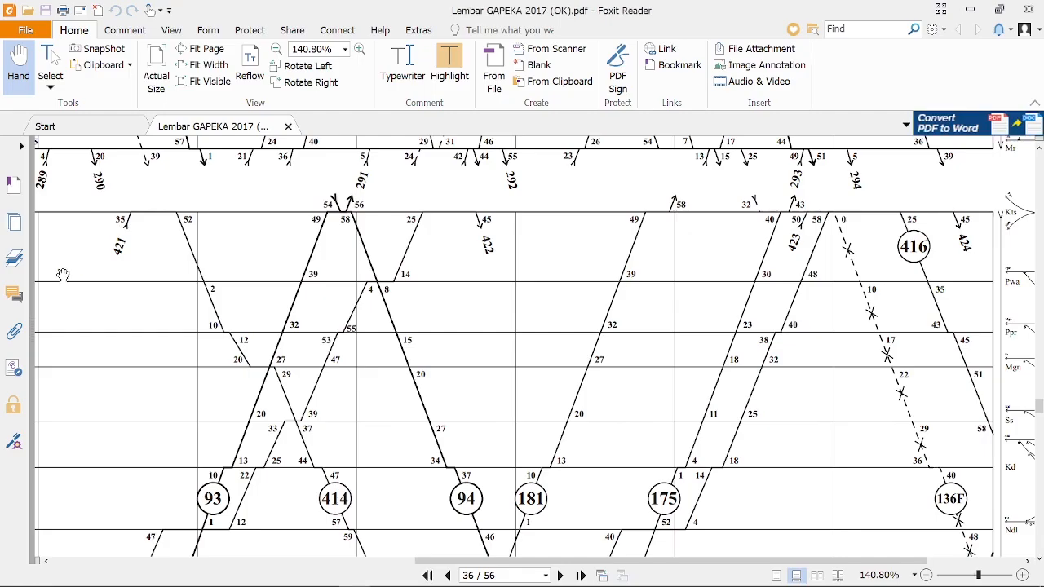
drag(443, 563, 140, 583)
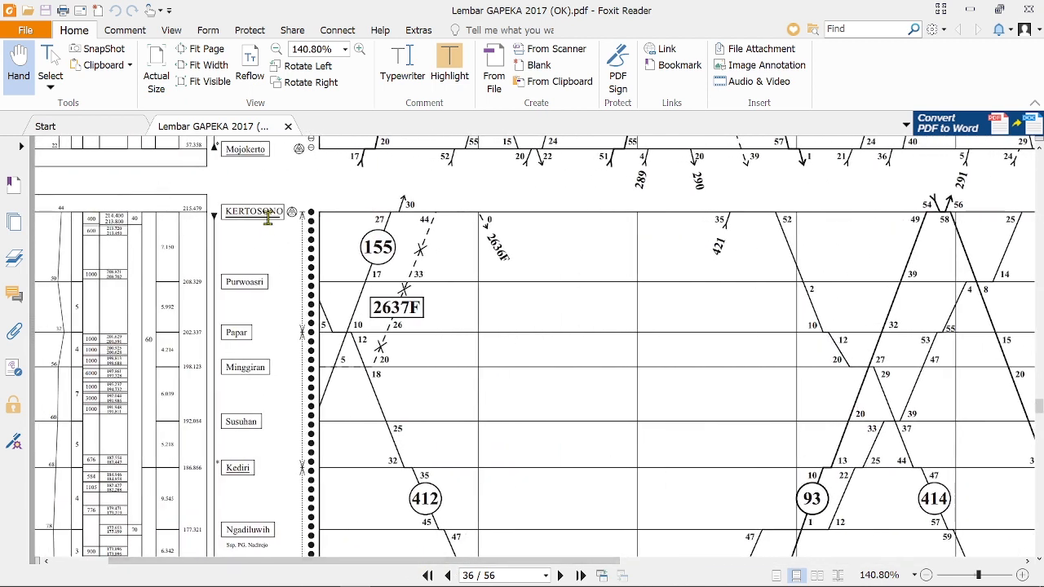
scroll(268, 219, down, 1)
scroll(259, 326, down, 7)
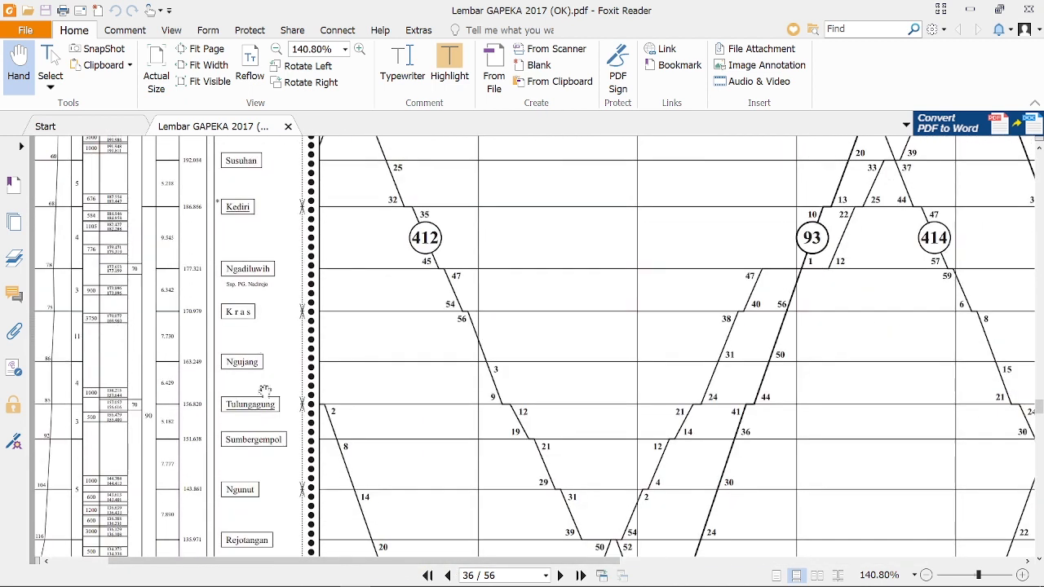
scroll(265, 375, up, 2)
scroll(265, 370, up, 5)
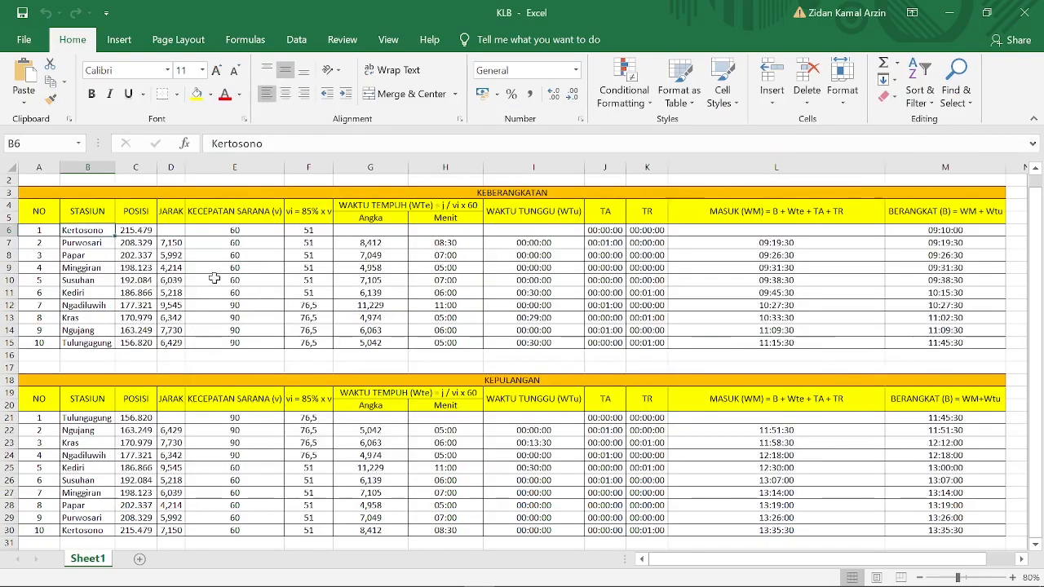
Highlight the departure table's POSISI column in Excel and compare it with the station positions in the GAPEKA PDF
drag(136, 213, 135, 343)
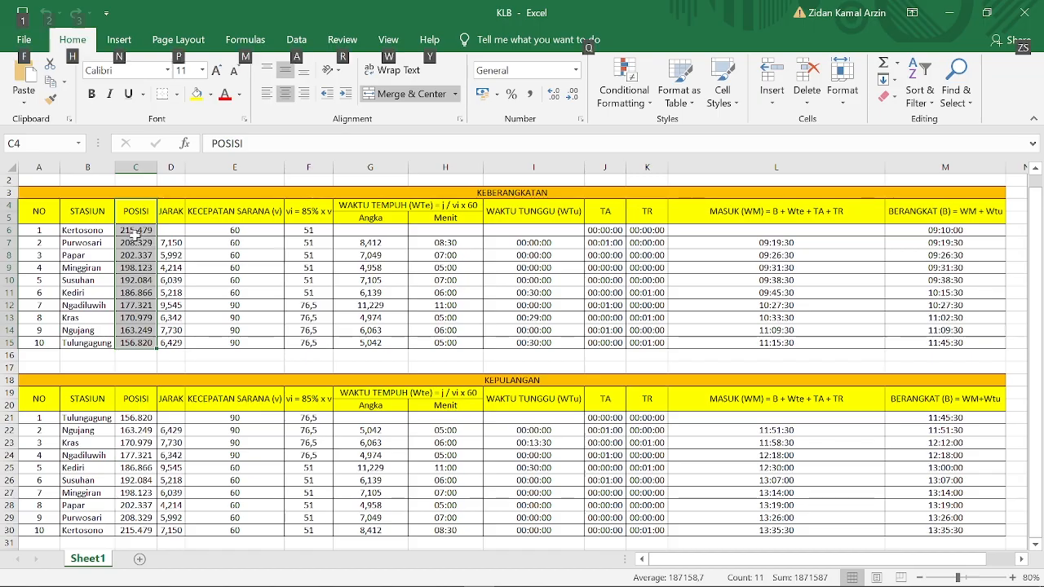
key(alt+Tab)
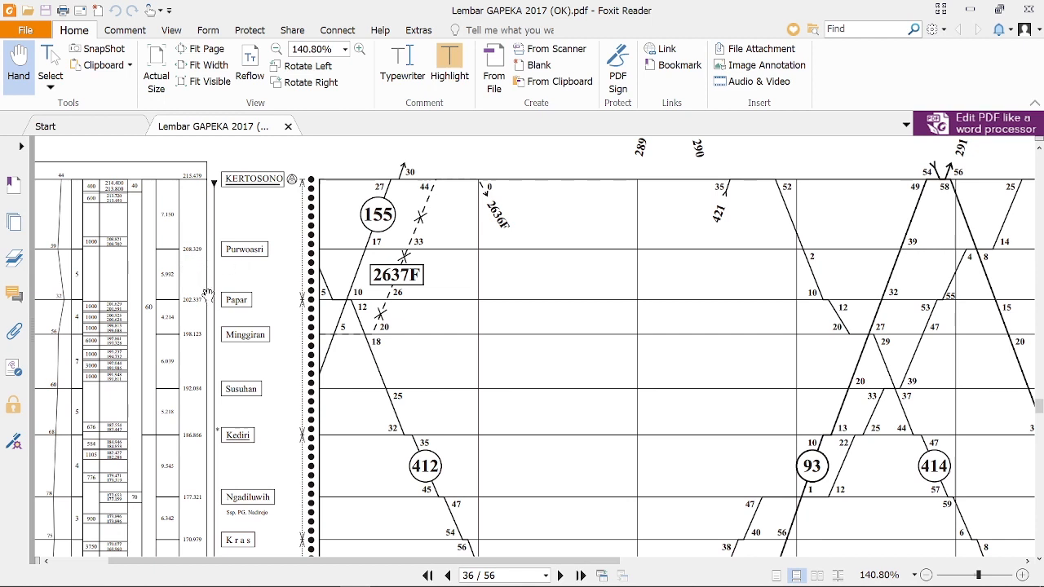
scroll(209, 310, down, 4)
scroll(231, 510, down, 1)
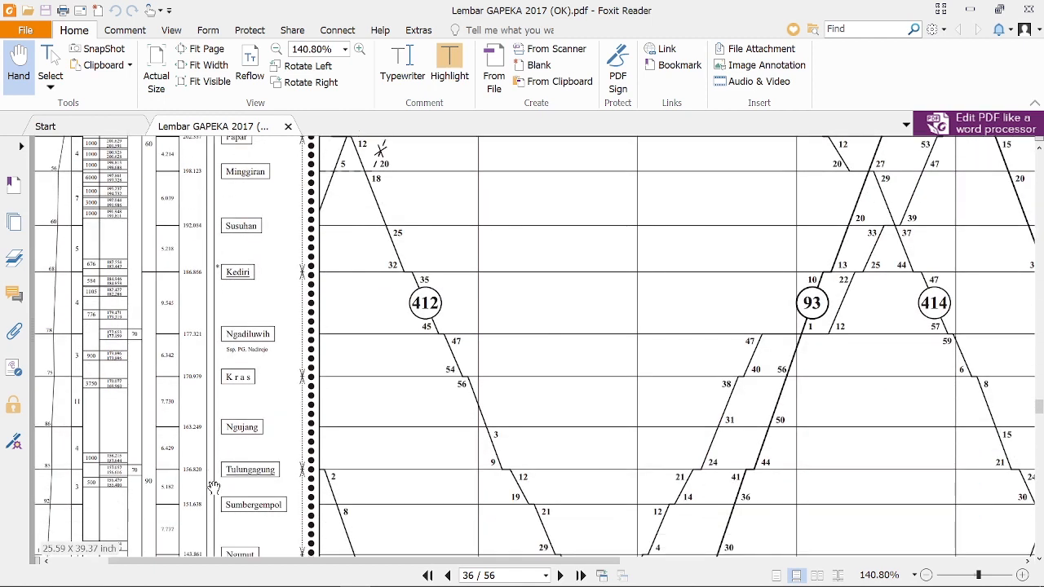
scroll(198, 434, up, 2)
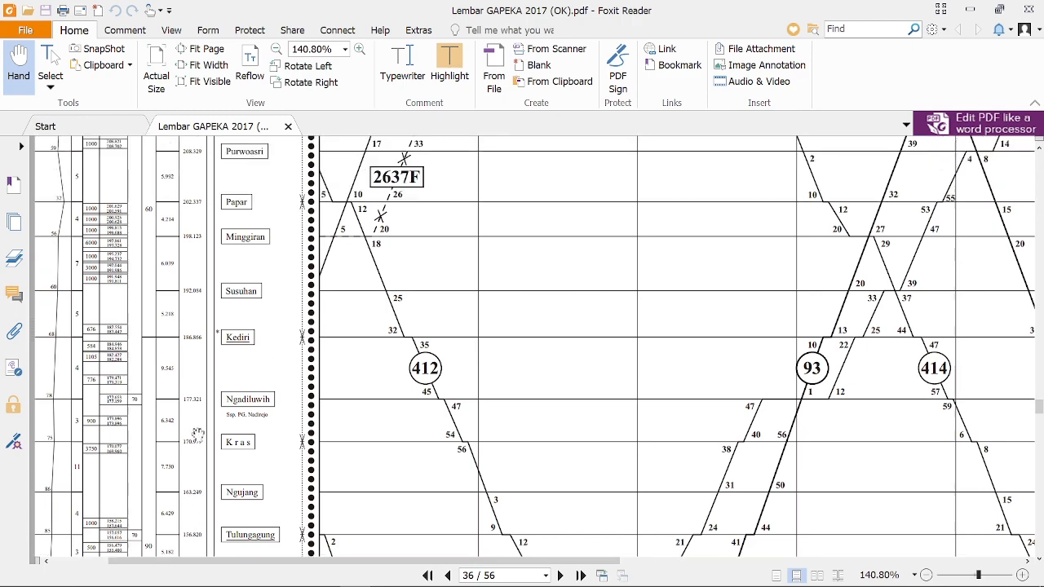
Return to Excel and examine the departure table's JARAK column, focusing on the distance between Kertosono and Purwosari
key(alt+Tab)
drag(173, 217, 171, 343)
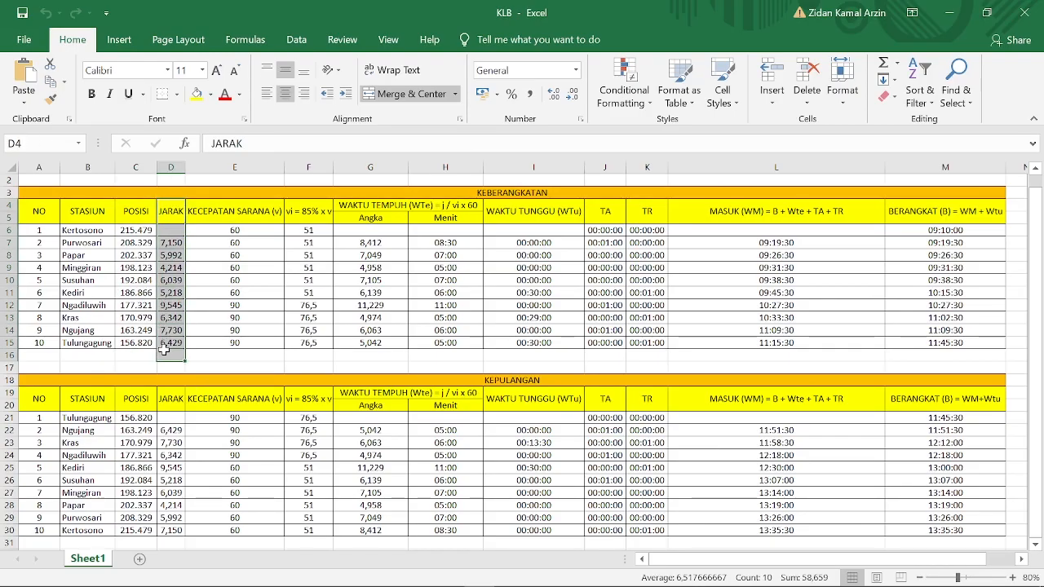
click(173, 268)
click(173, 243)
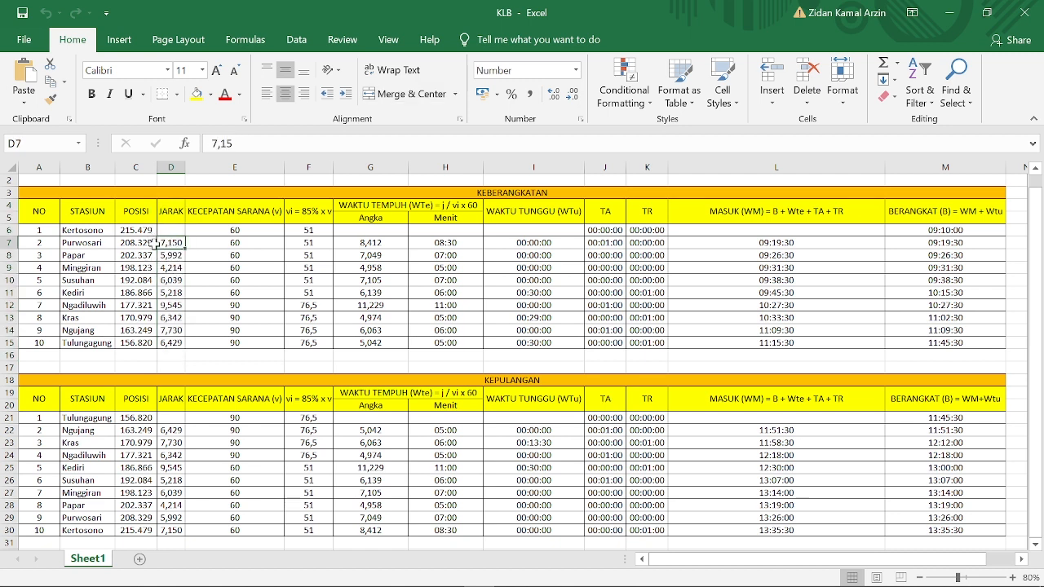
click(94, 231)
click(102, 246)
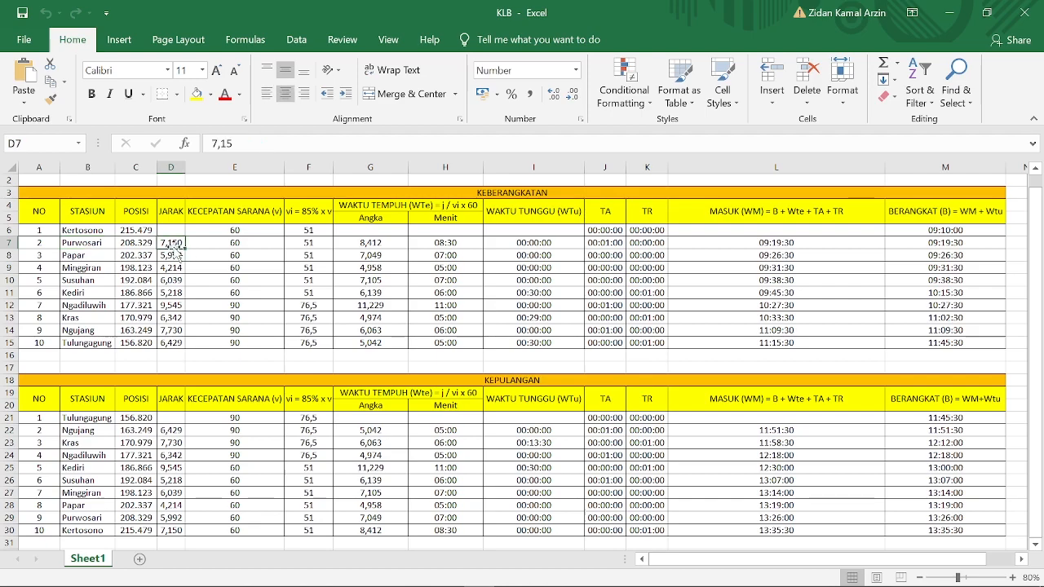
Switch to the GAPEKA PDF and check the distances between stations from Kertosono to Tulungagung
key(alt+Tab)
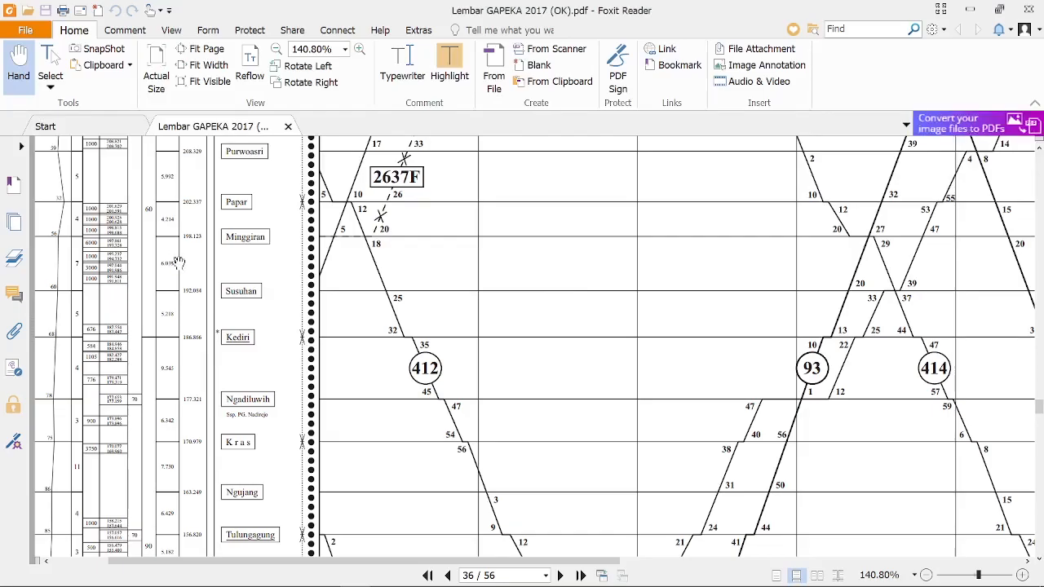
scroll(187, 249, up, 3)
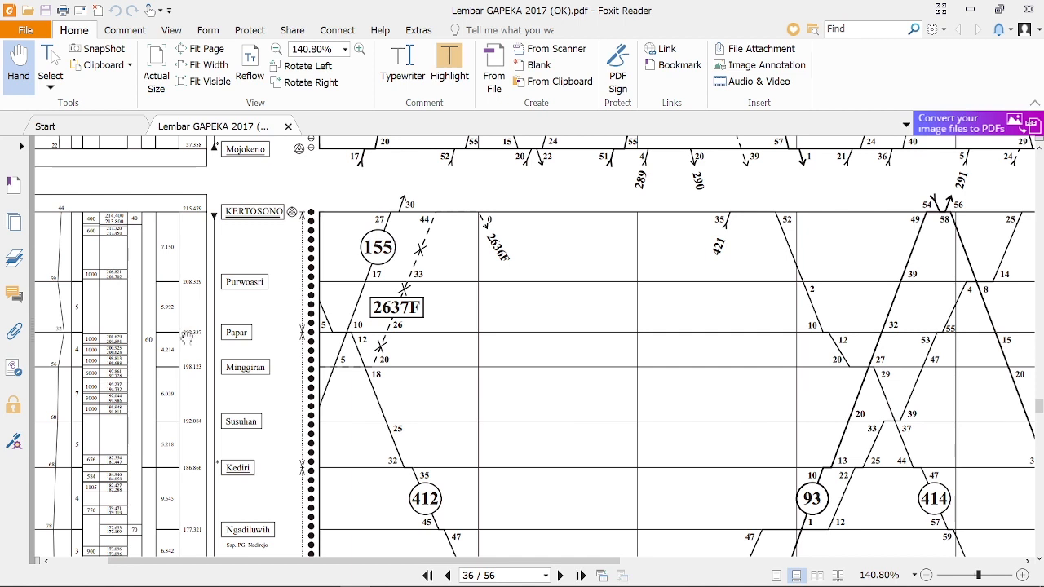
scroll(187, 330, down, 5)
scroll(232, 381, down, 1)
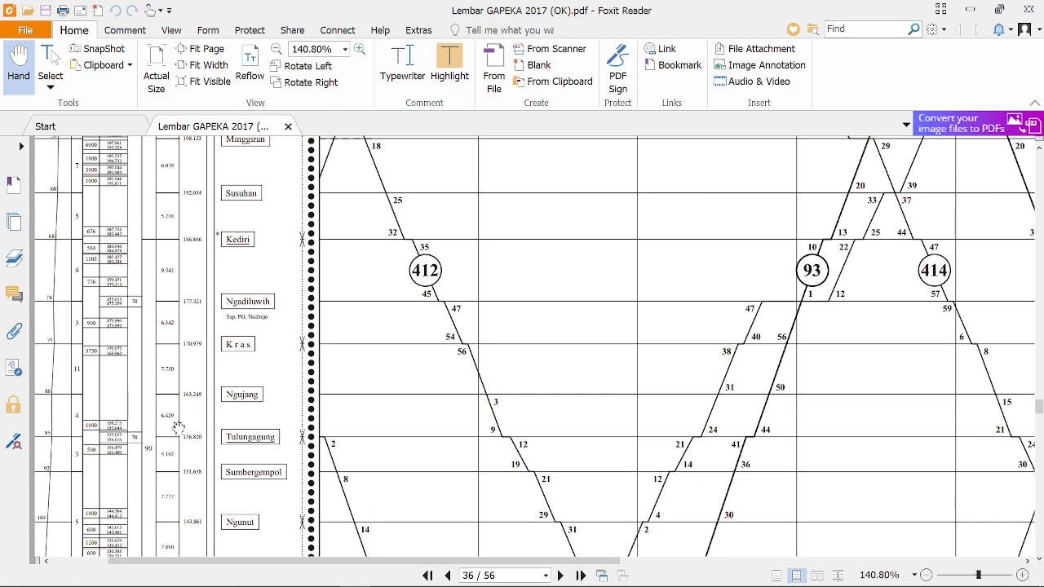
Highlight the departure table's KECEPATAN SARANA (v) column in Excel and compare it with the line speeds in the GAPEKA PDF
key(alt+Tab)
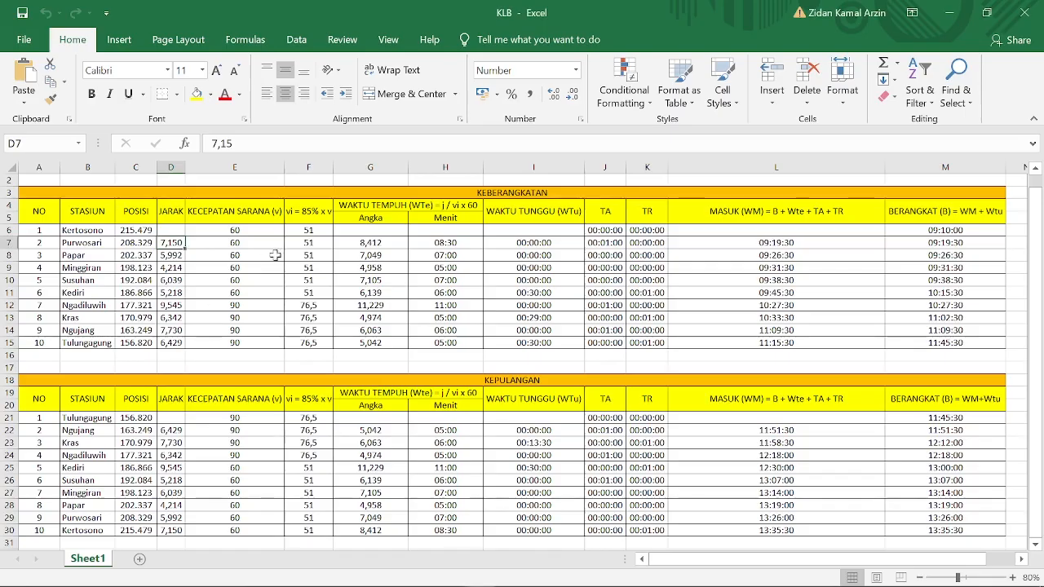
drag(240, 212, 253, 339)
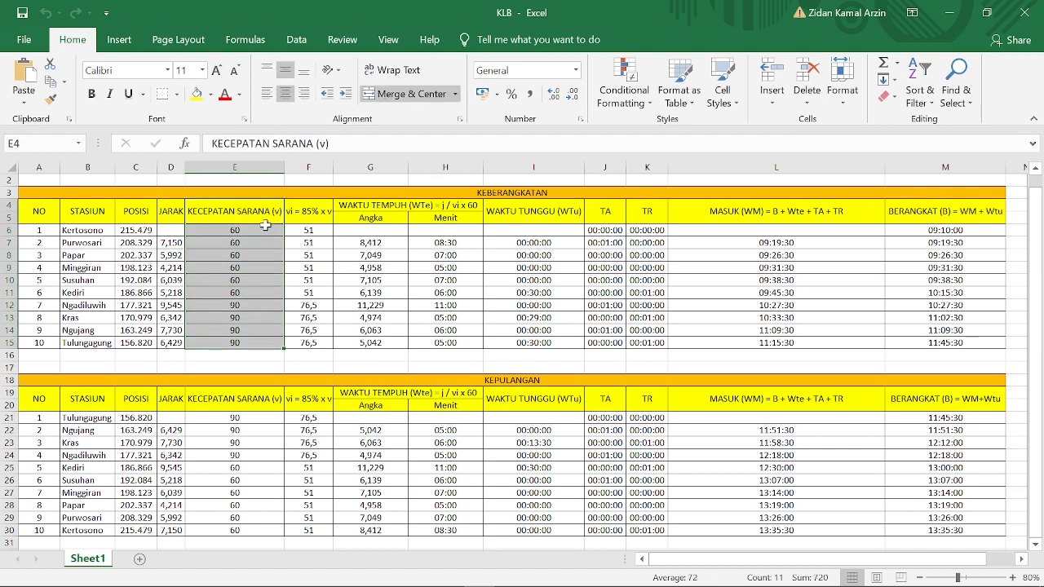
key(alt+Tab)
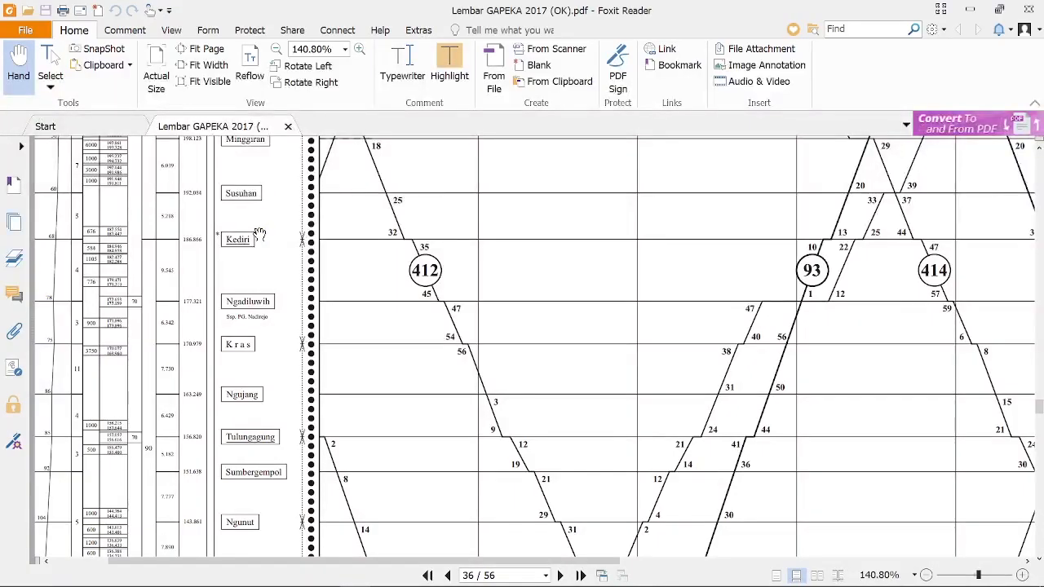
scroll(254, 231, up, 3)
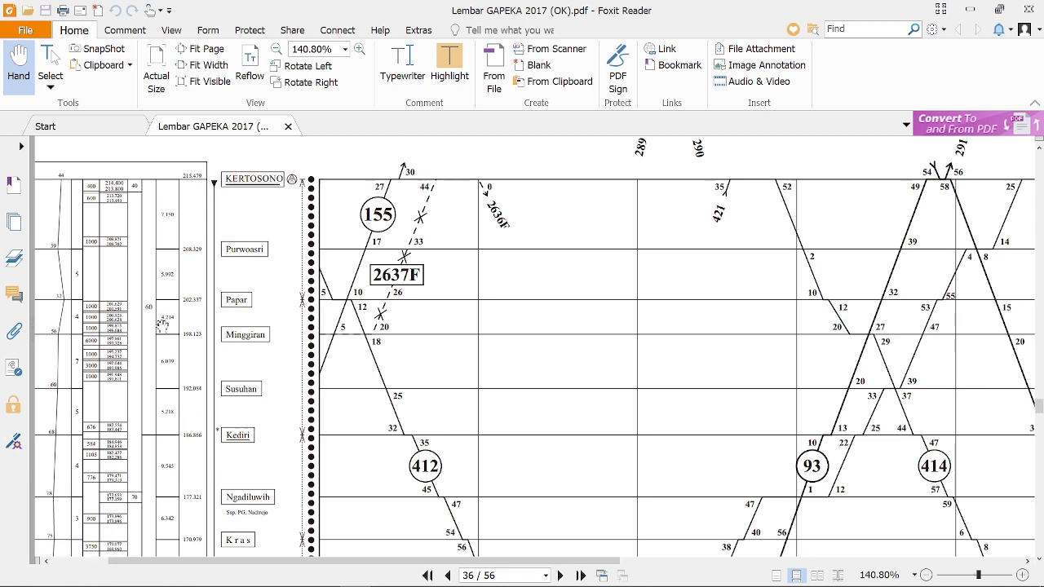
scroll(158, 344, down, 5)
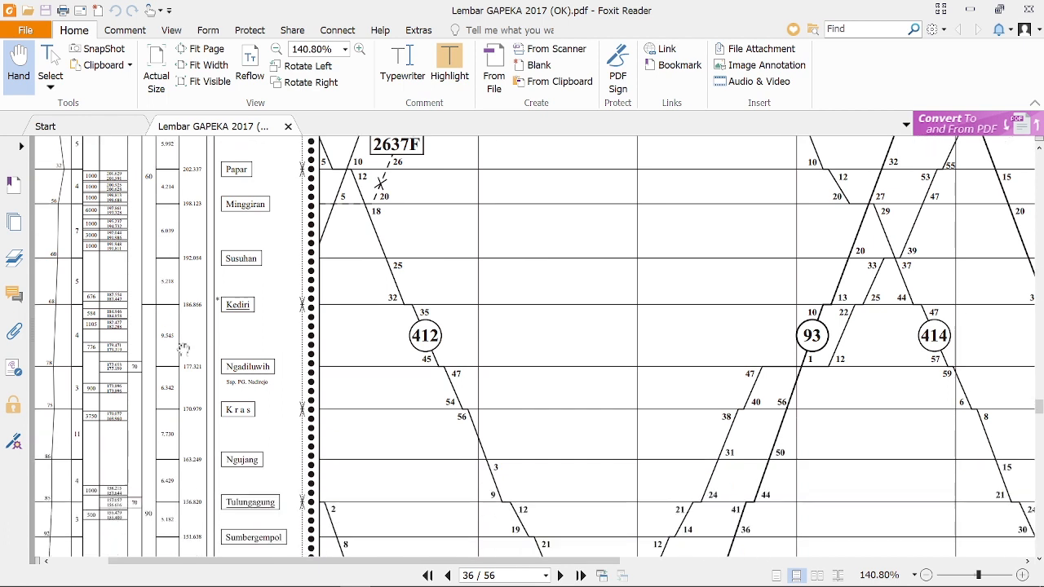
scroll(230, 440, down, 1)
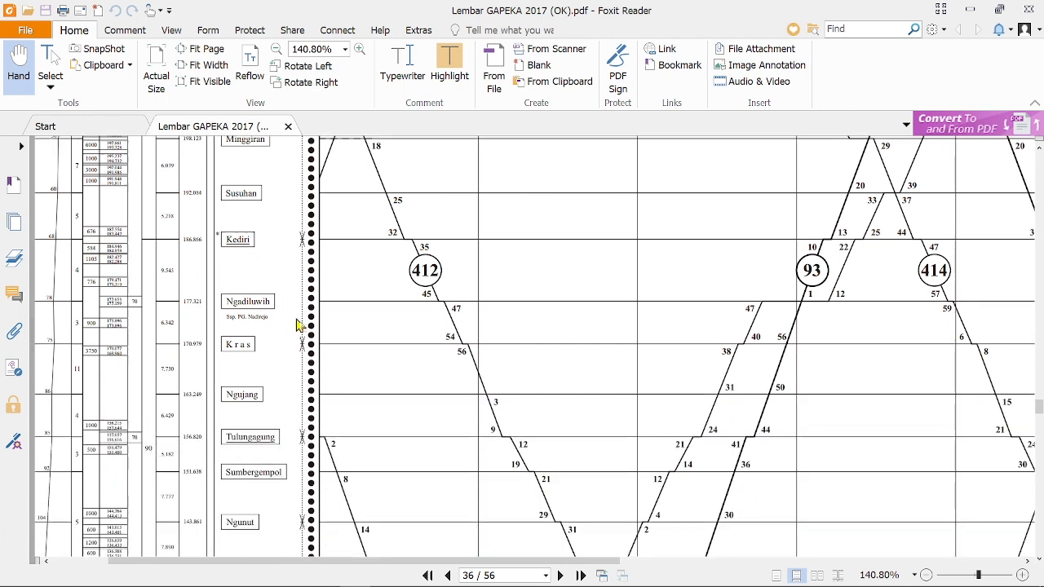
Inspect the departure table's vi = 85% x v heading in Excel and check the Vi rule in the Word document's supporting data
key(alt+Tab)
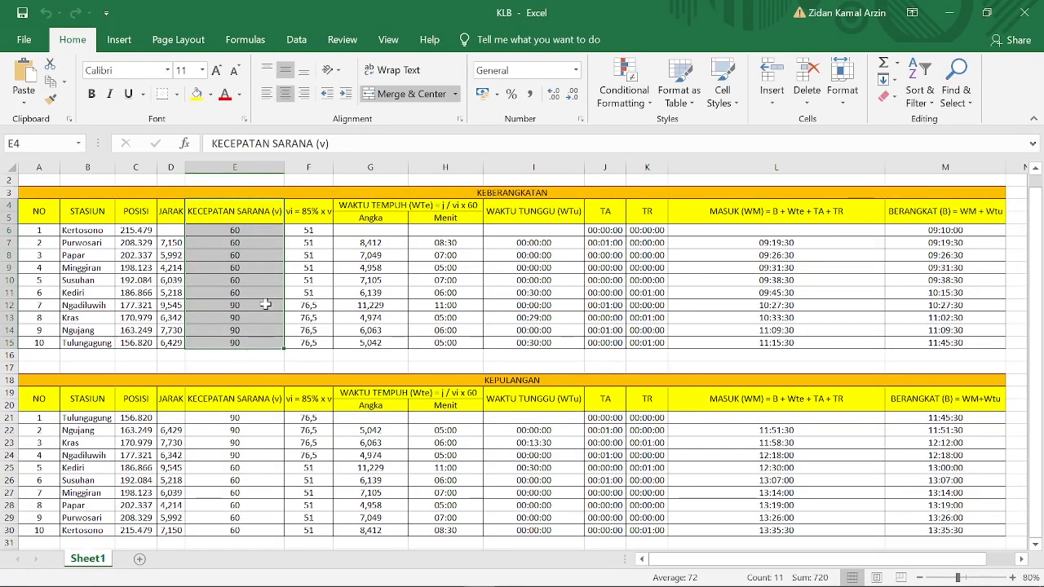
click(304, 212)
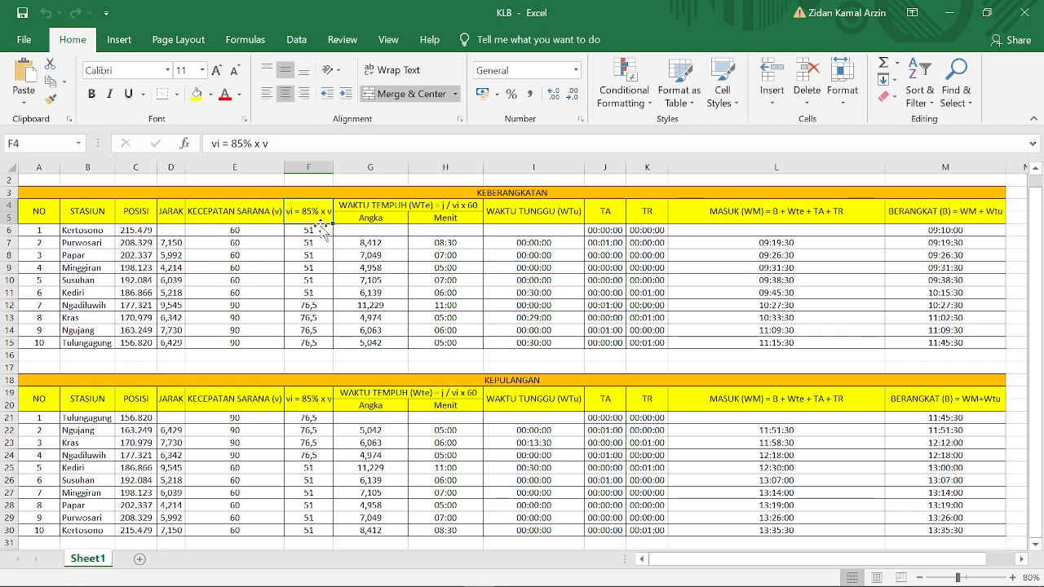
key(alt+Tab)
key(alt+Tab)
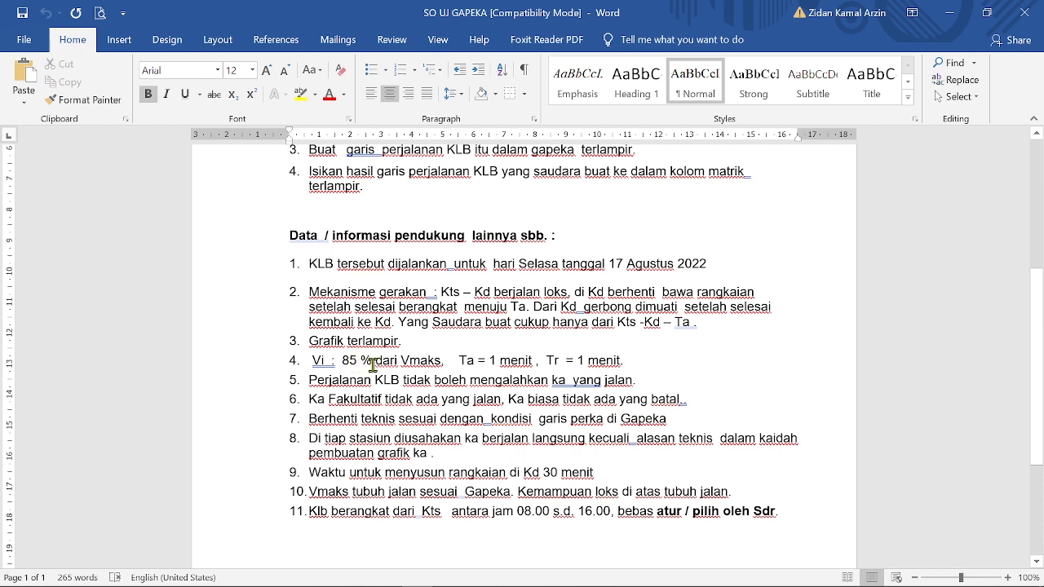
Switch back to the KLB workbook in Excel and inspect the vi formula in Kertosono's departure row
key(alt+Tab)
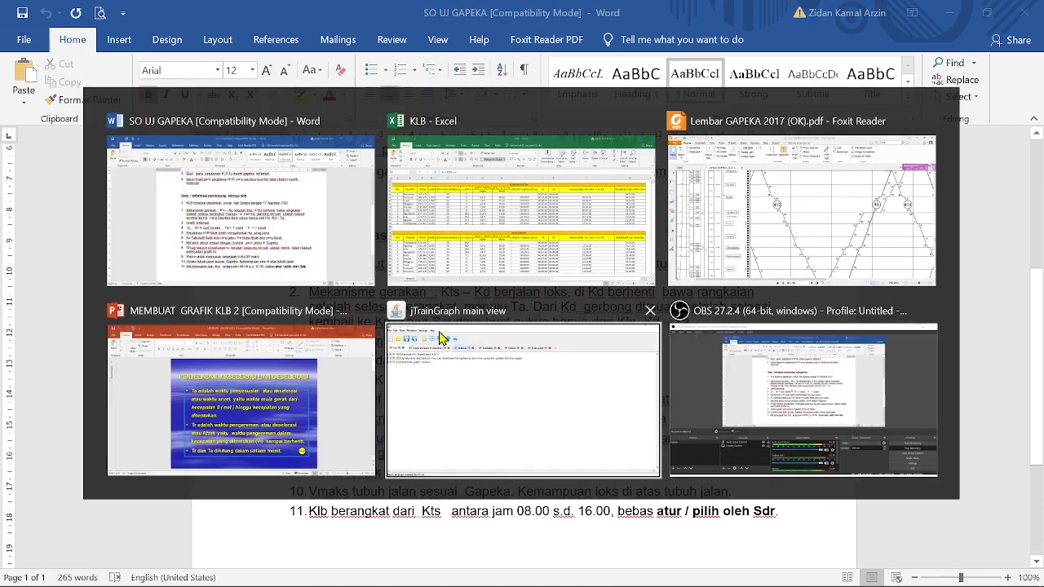
click(323, 231)
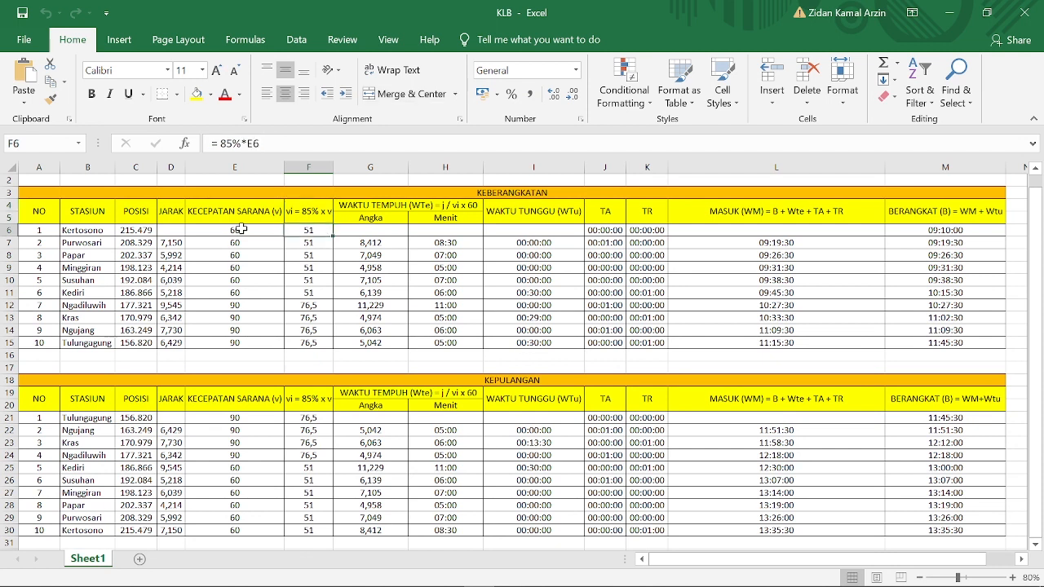
drag(264, 145, 216, 144)
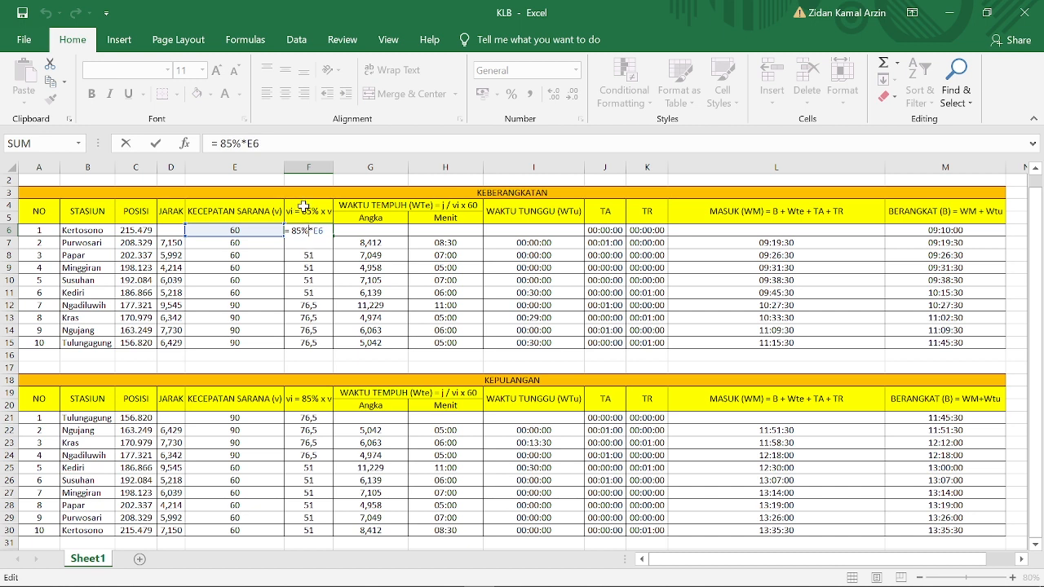
key(Return)
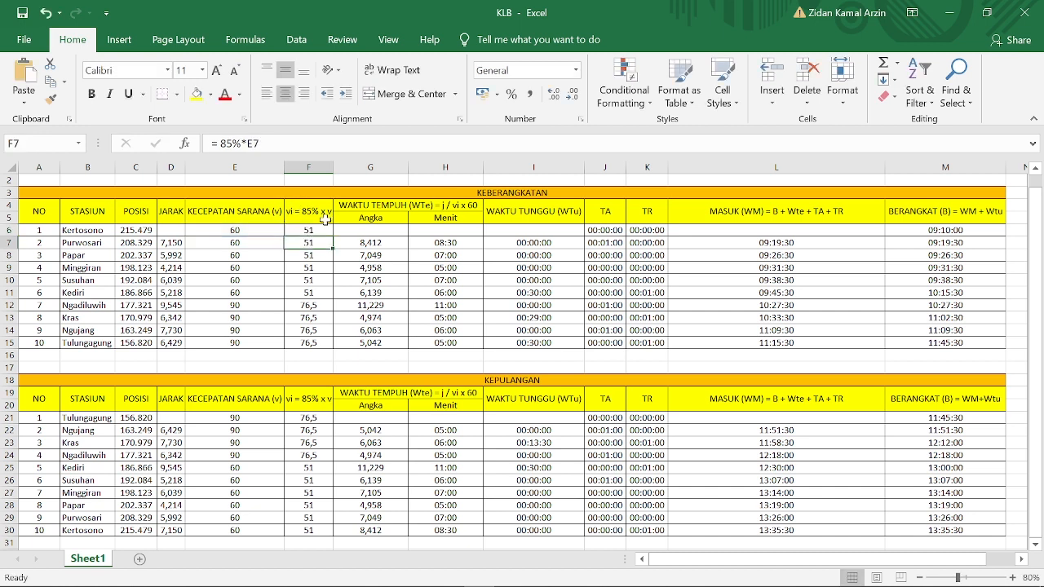
Examine the departure table's WAKTU TEMPUH (WTe) = j / vi x 60 heading and the Angka formula for the Kertosono–Purwosari section
click(381, 246)
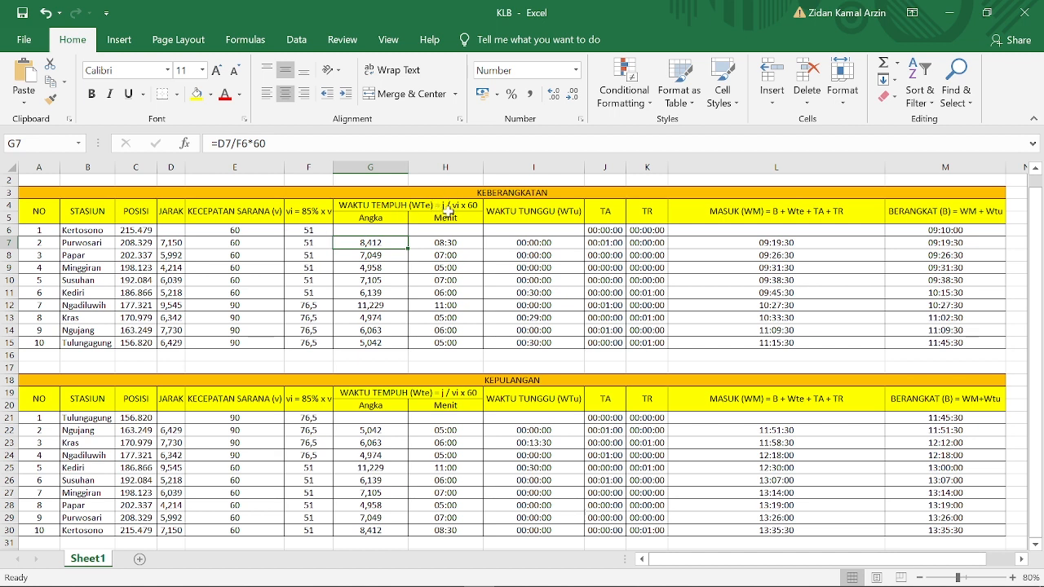
click(448, 209)
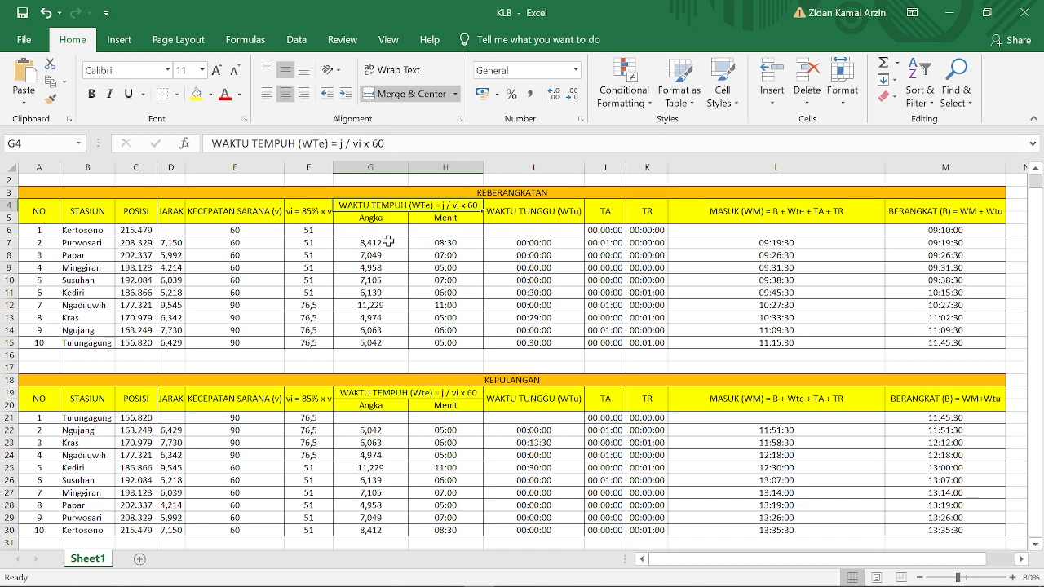
click(381, 242)
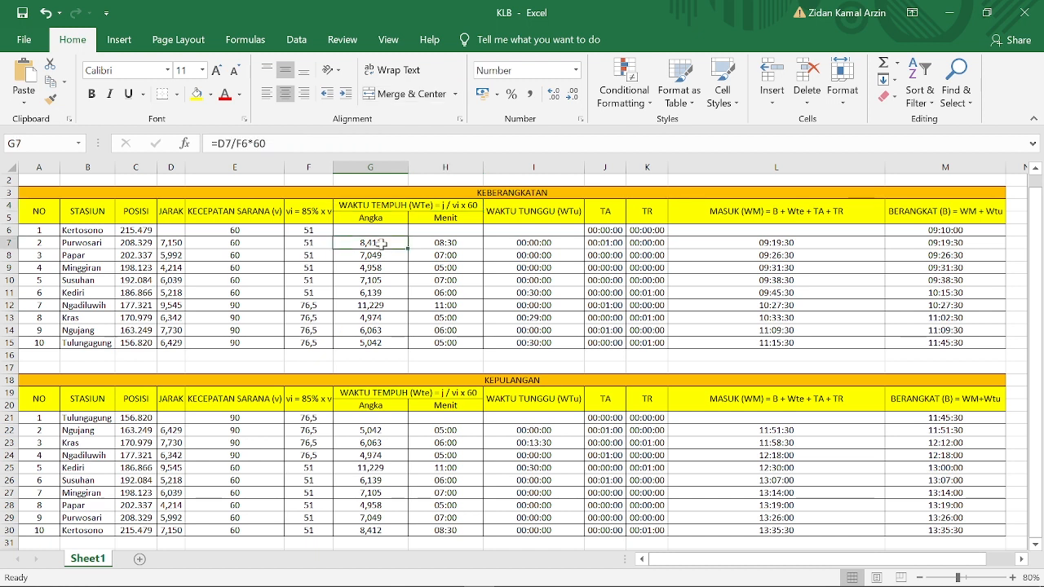
click(102, 233)
click(102, 245)
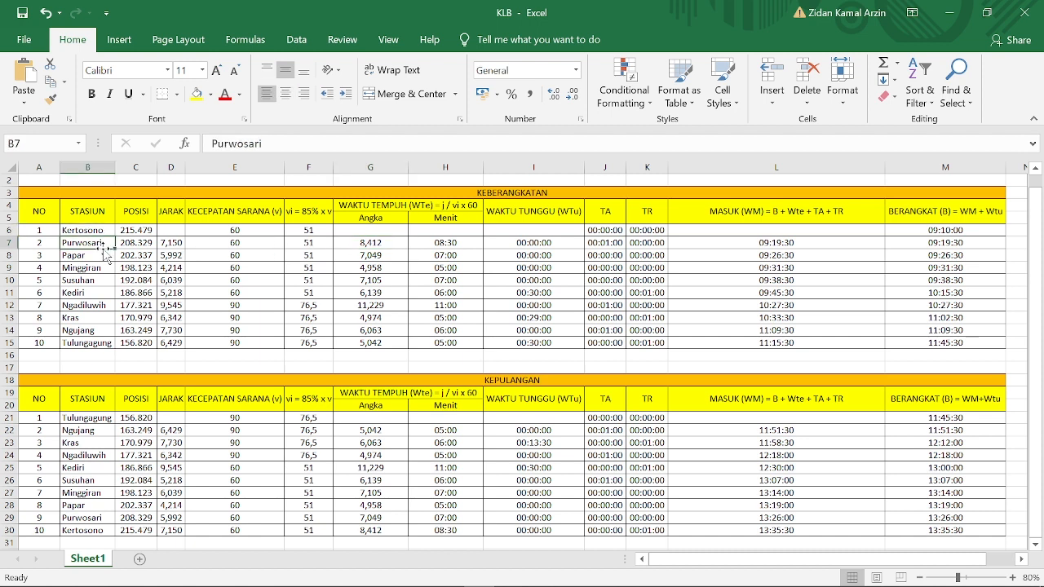
click(368, 243)
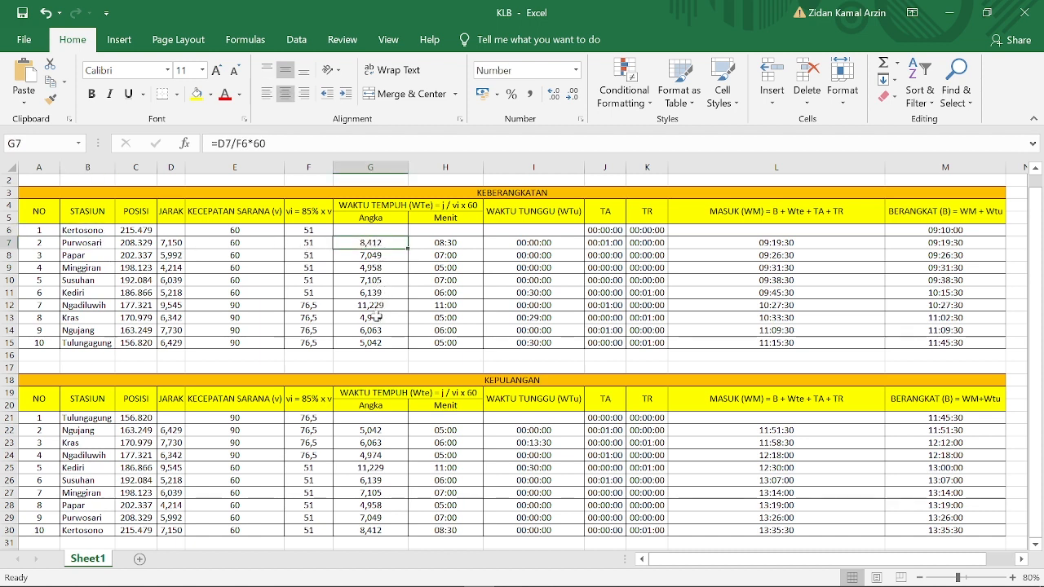
Compare Purwosari's Menit travel time in Excel with the decimal rounding rules on the PowerPoint slide PEMBULATAN MENIT DALAM WP
click(438, 244)
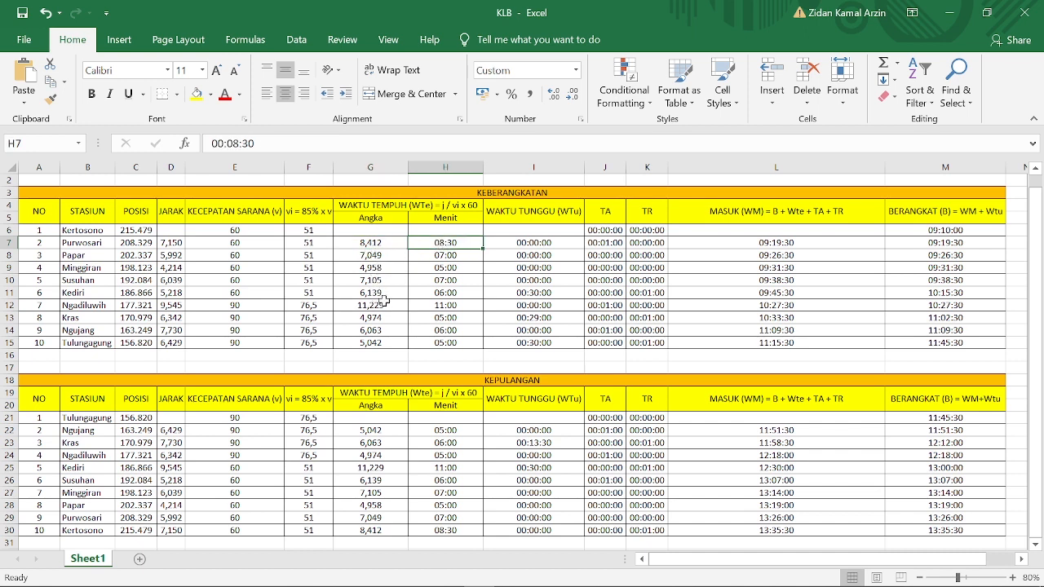
key(alt+Tab)
key(alt+Tab)
key(alt+Tab)
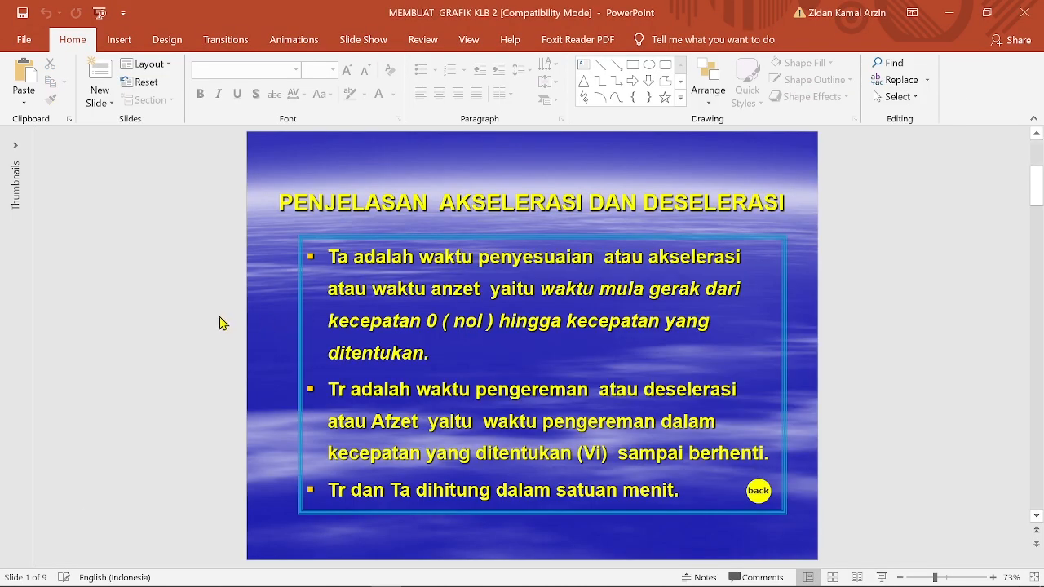
scroll(345, 302, down, 2)
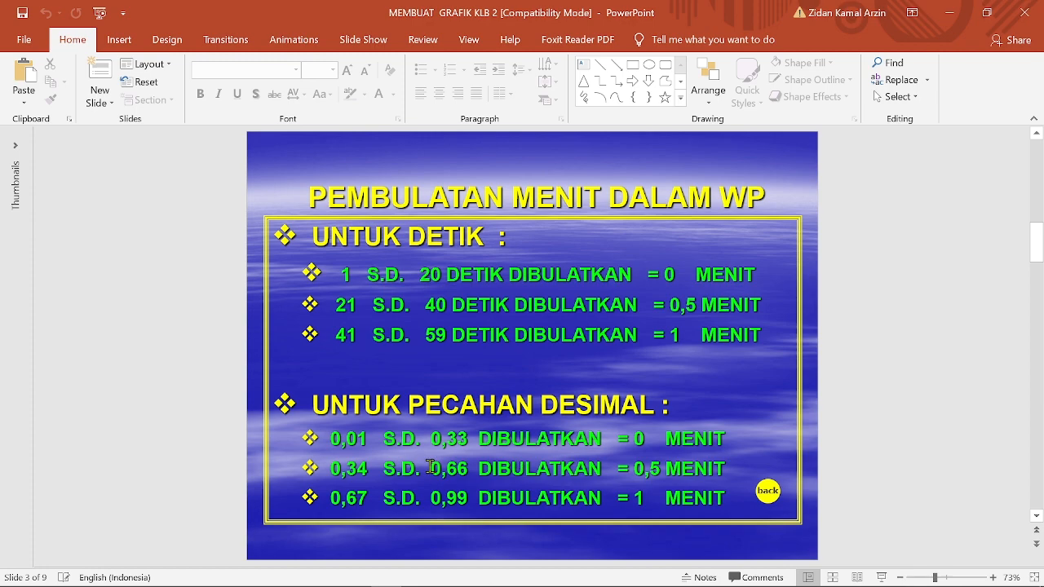
key(alt+Tab)
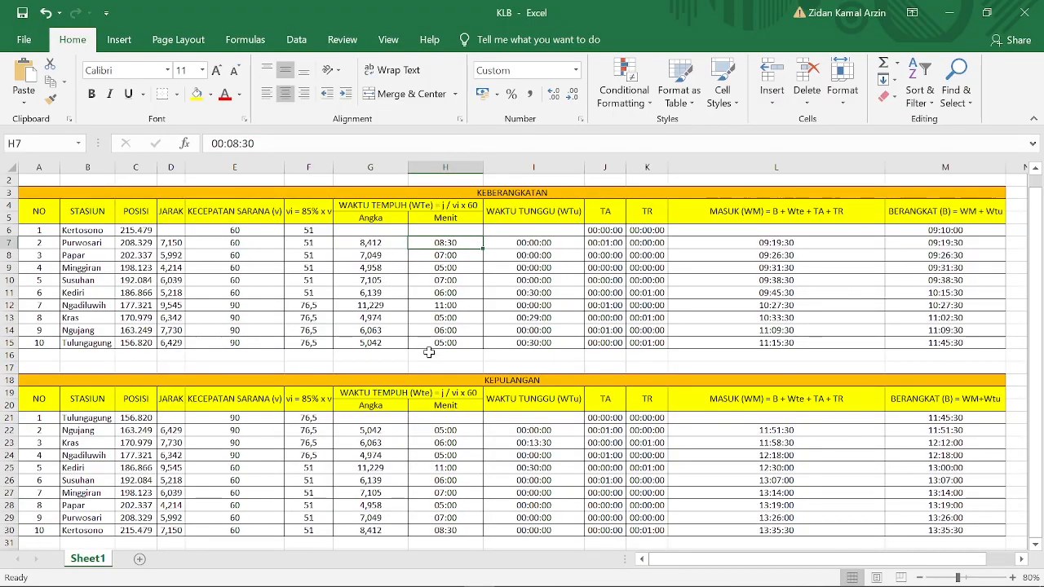
key(alt+Tab)
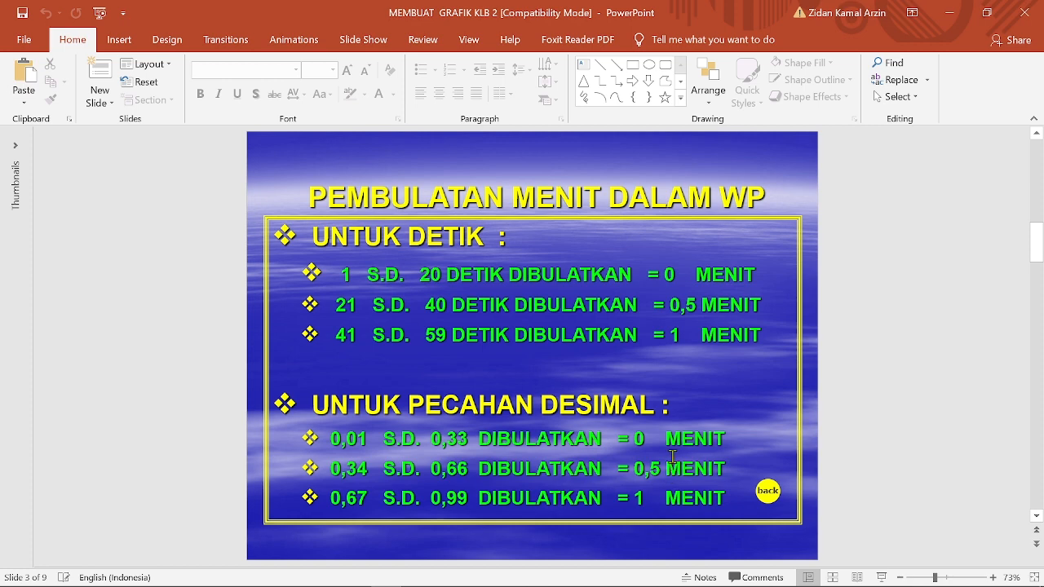
key(alt+Tab)
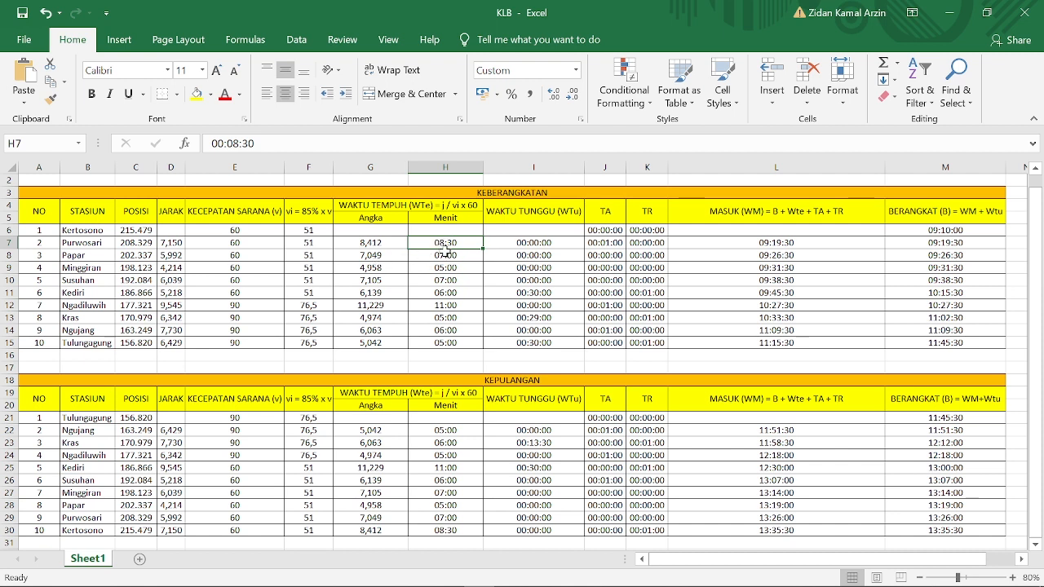
Inspect the departure table's WAKTU TUNGGU (WTu) values for Purwosari, Kediri, Kras and Tulungagung, checking the Word document's supporting data for Kediri
click(531, 244)
click(542, 294)
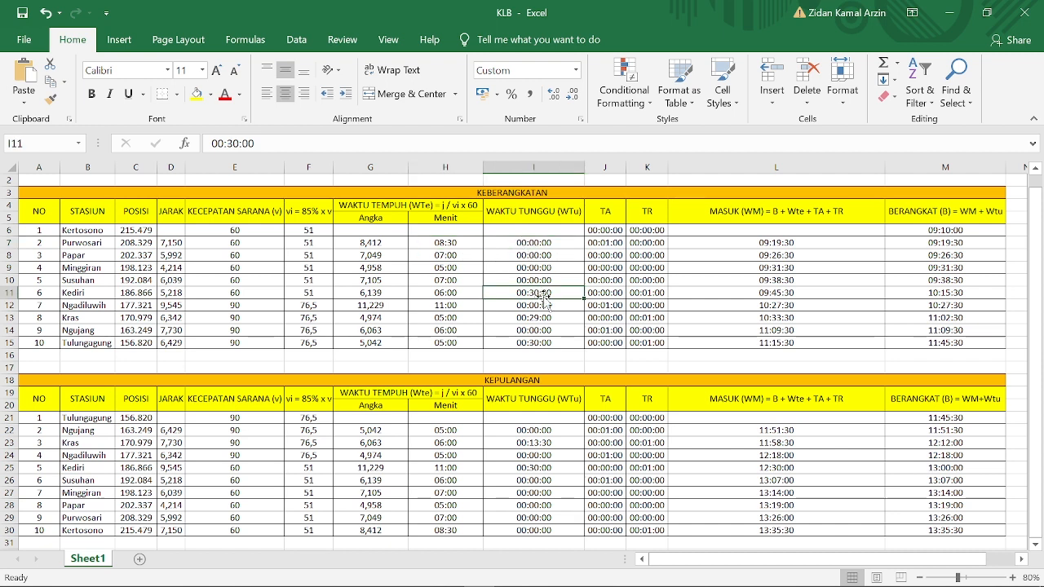
key(alt+Tab)
key(Tab)
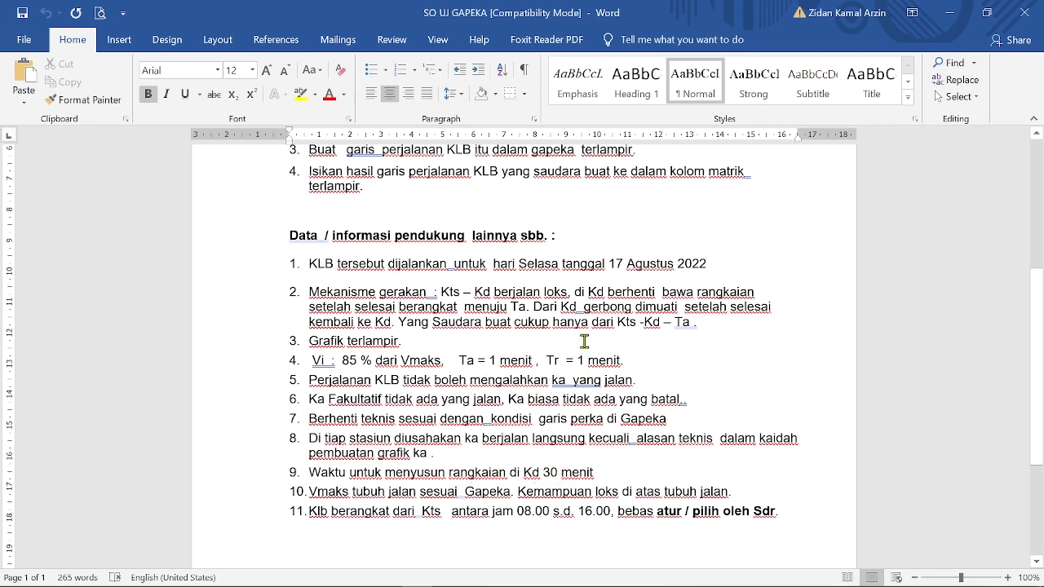
key(alt+Tab)
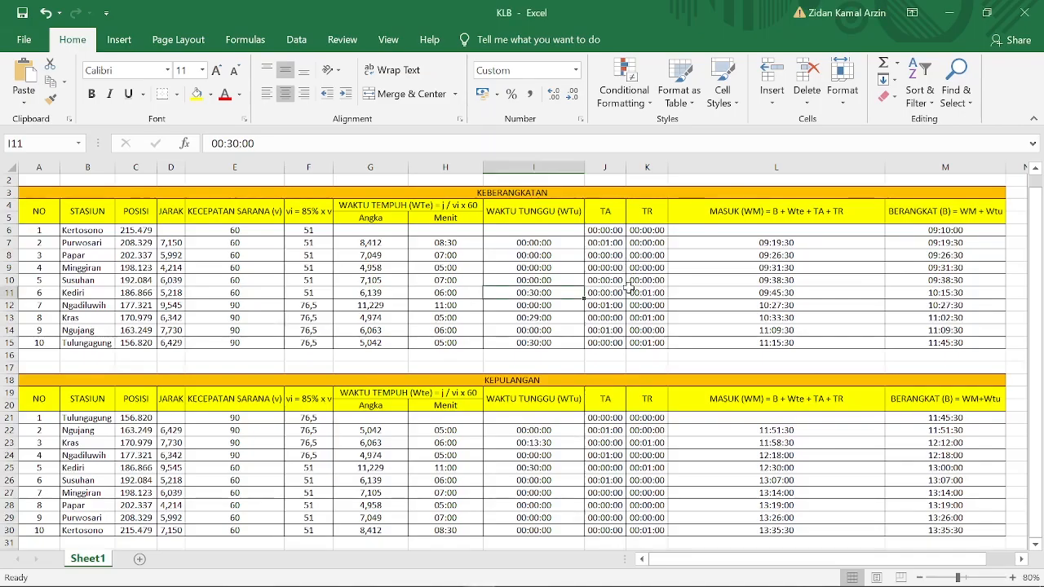
click(557, 321)
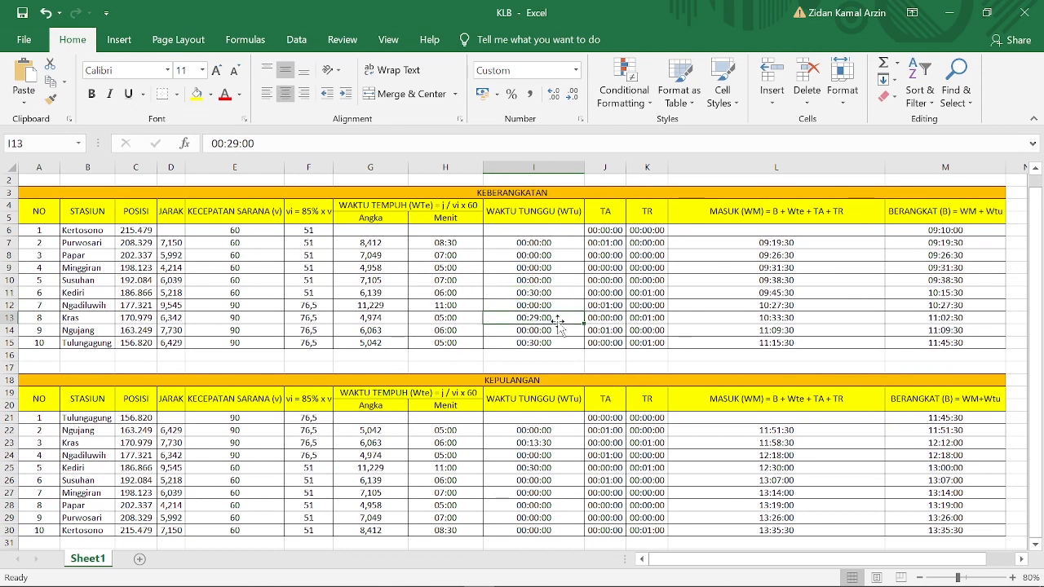
click(555, 343)
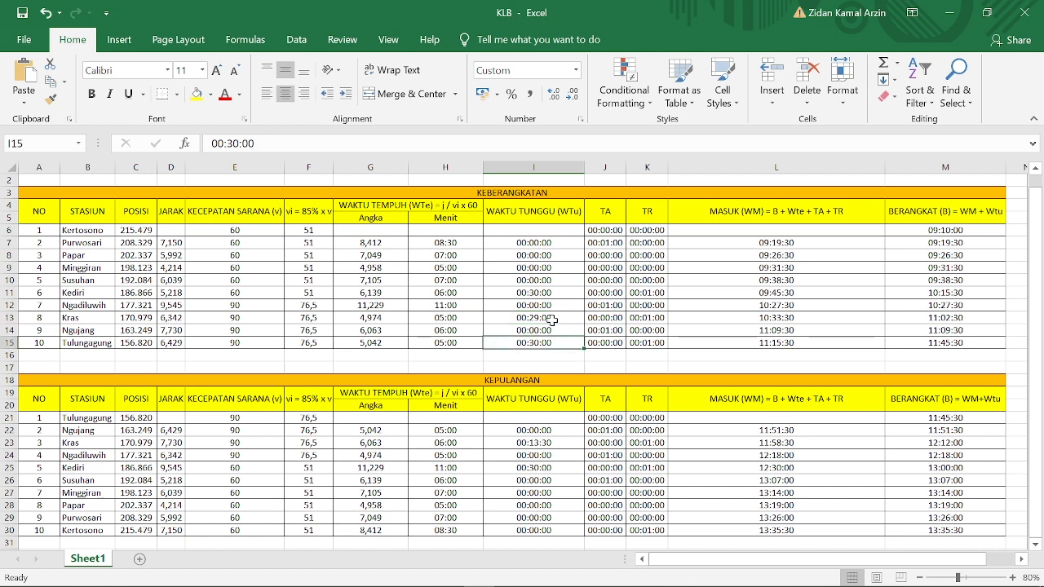
Highlight supporting-data item 8 about running directly through each station in the Word document, and return to the Excel timetable
key(alt+Tab)
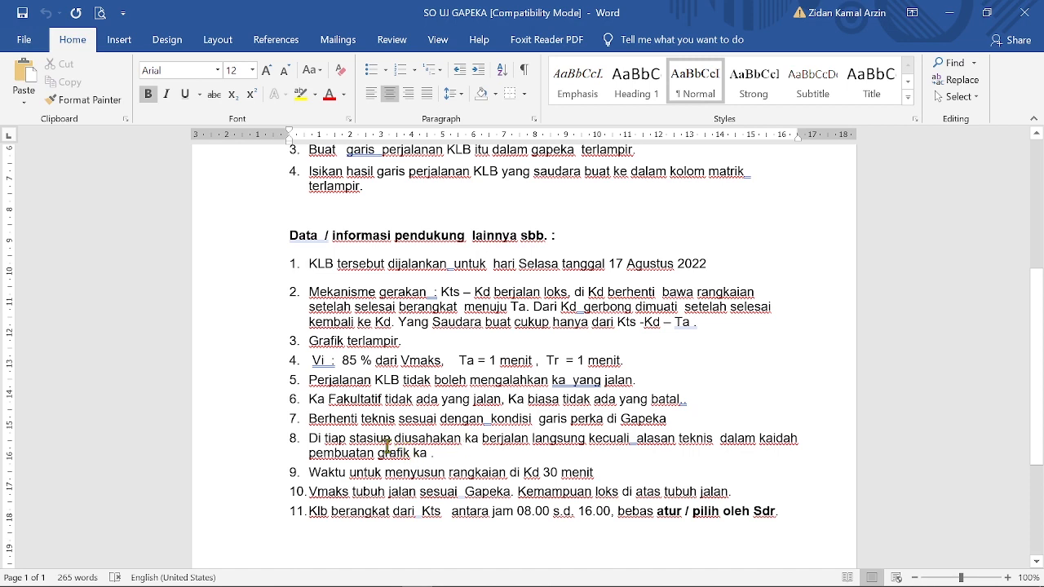
drag(309, 438, 433, 454)
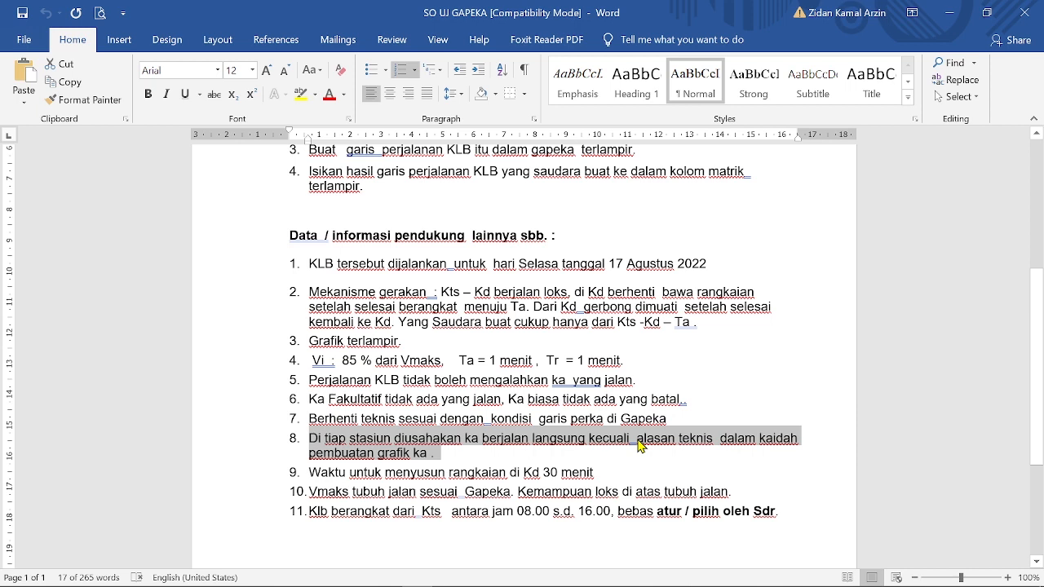
key(alt+Tab)
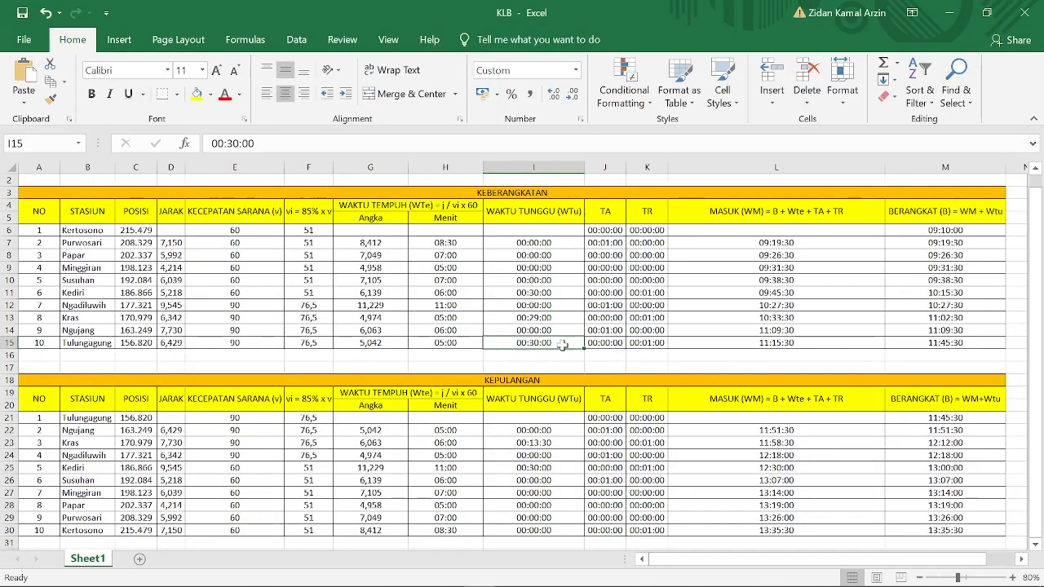
Review the departure table's WAKTU TUNGGU (WTu) entries for the pass-through stations and Kediri
click(556, 330)
click(553, 281)
click(553, 258)
click(553, 243)
click(553, 256)
click(551, 267)
click(549, 281)
click(552, 329)
click(559, 293)
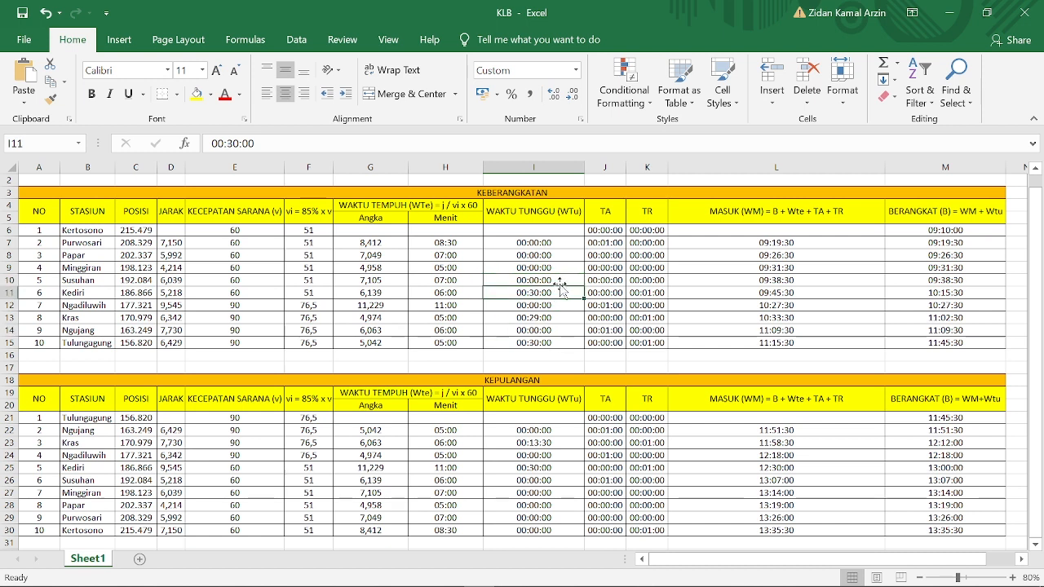
Inspect the TA and TR values for Kertosono and the TA value for Purwosari in the departure table
click(613, 230)
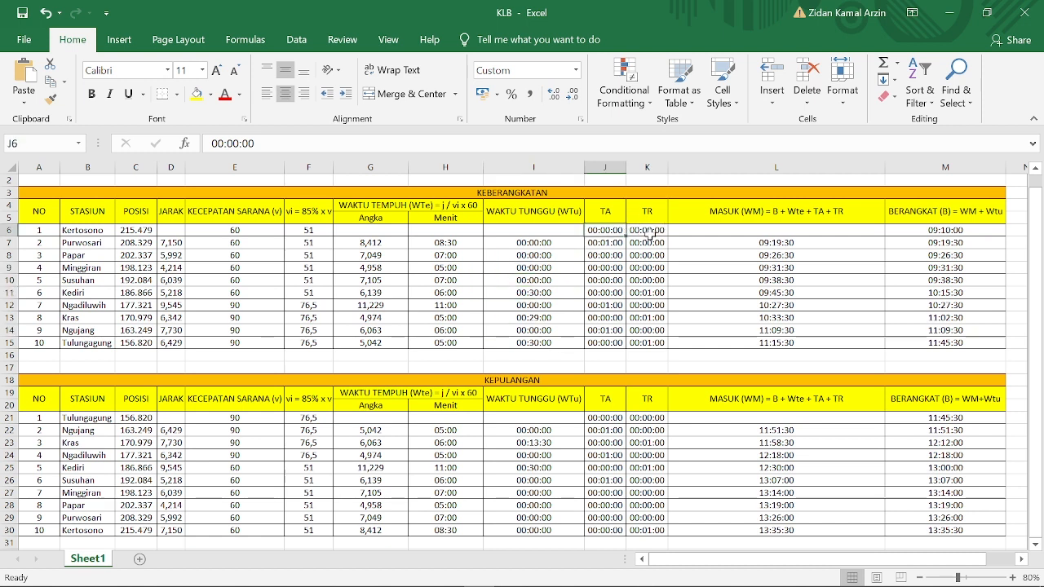
click(642, 230)
click(613, 243)
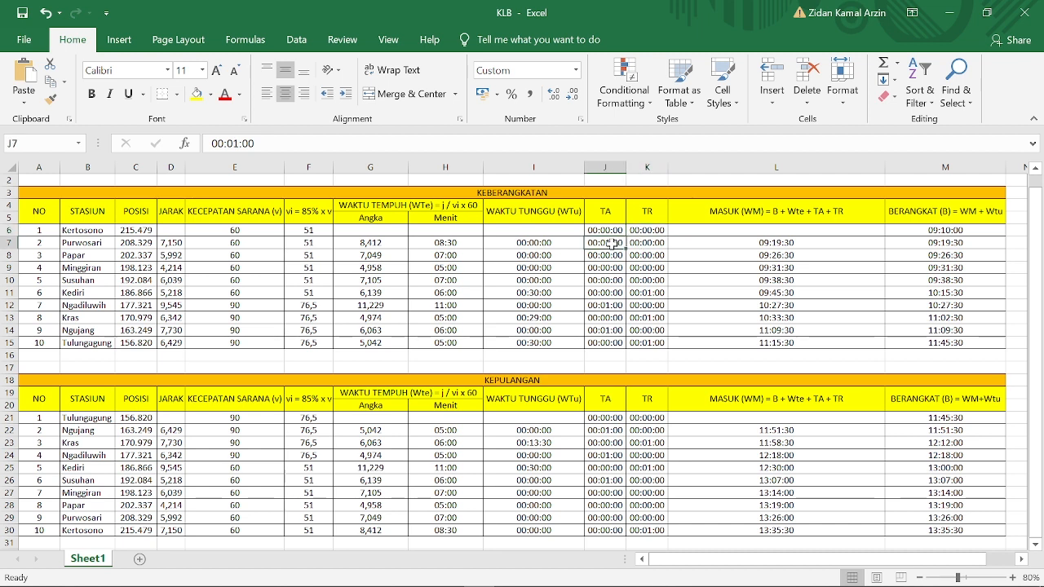
click(108, 233)
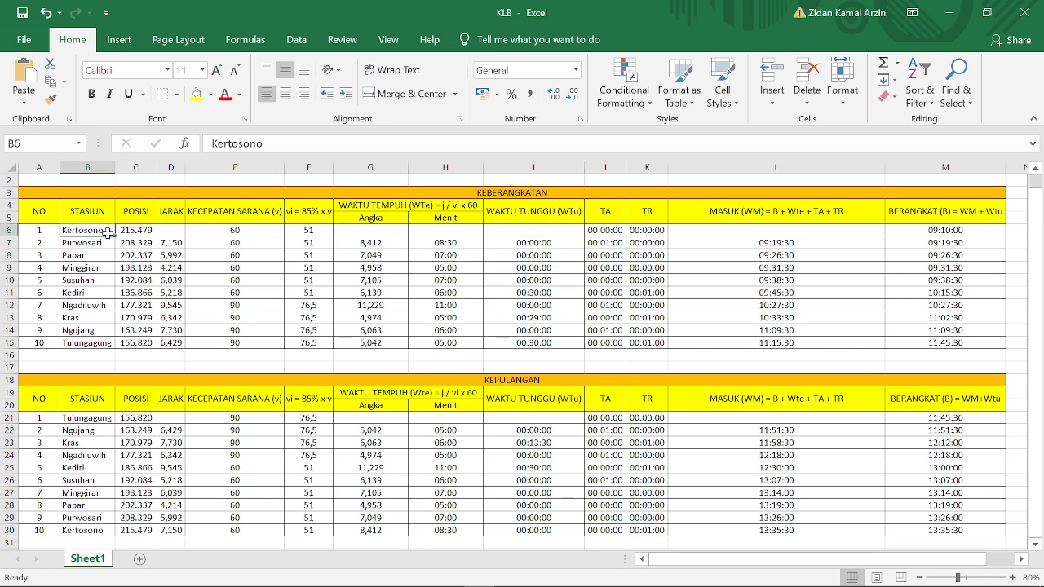
click(101, 246)
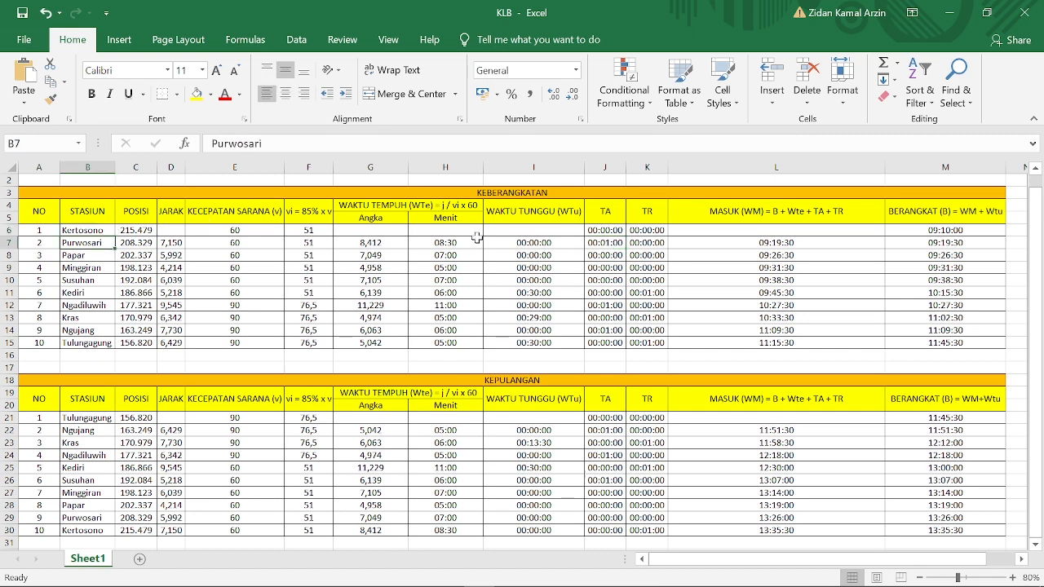
click(613, 244)
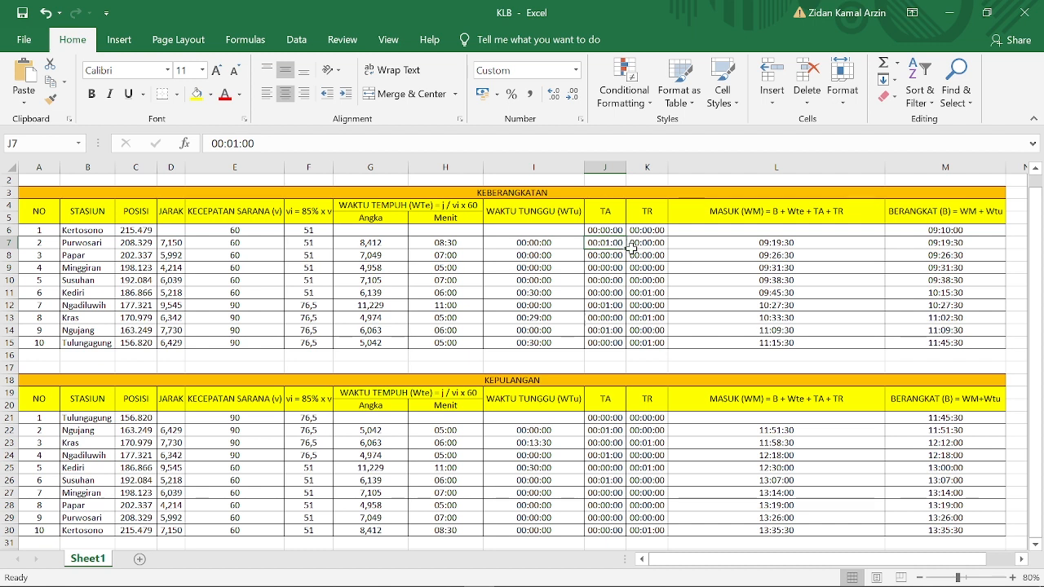
Review the departure table's TA and TR values from Papar to Kediri, highlighting the Kediri row up to its TR cell
click(631, 254)
click(606, 267)
click(635, 269)
click(607, 280)
click(629, 281)
click(607, 292)
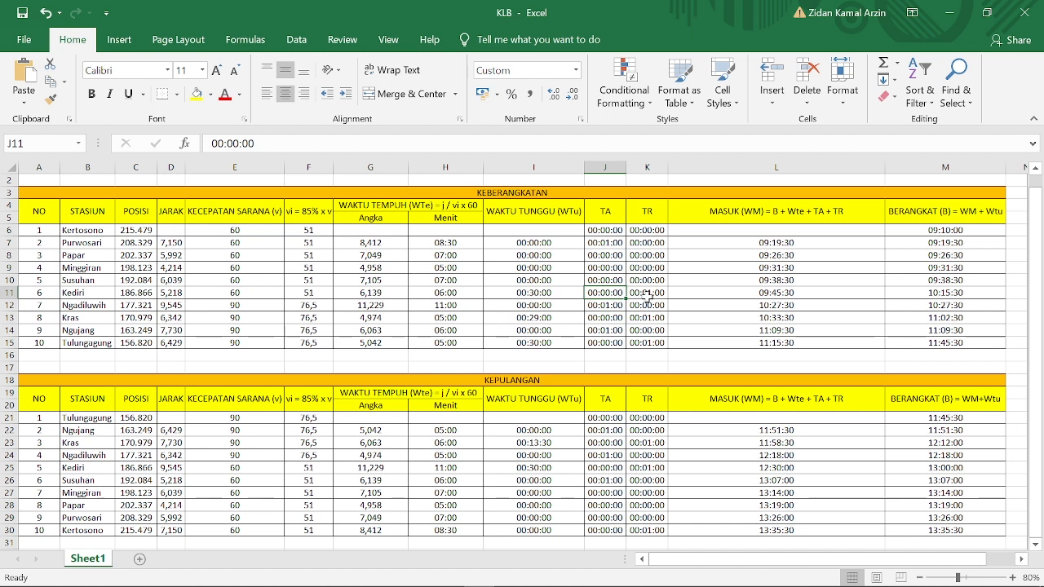
drag(112, 292, 655, 304)
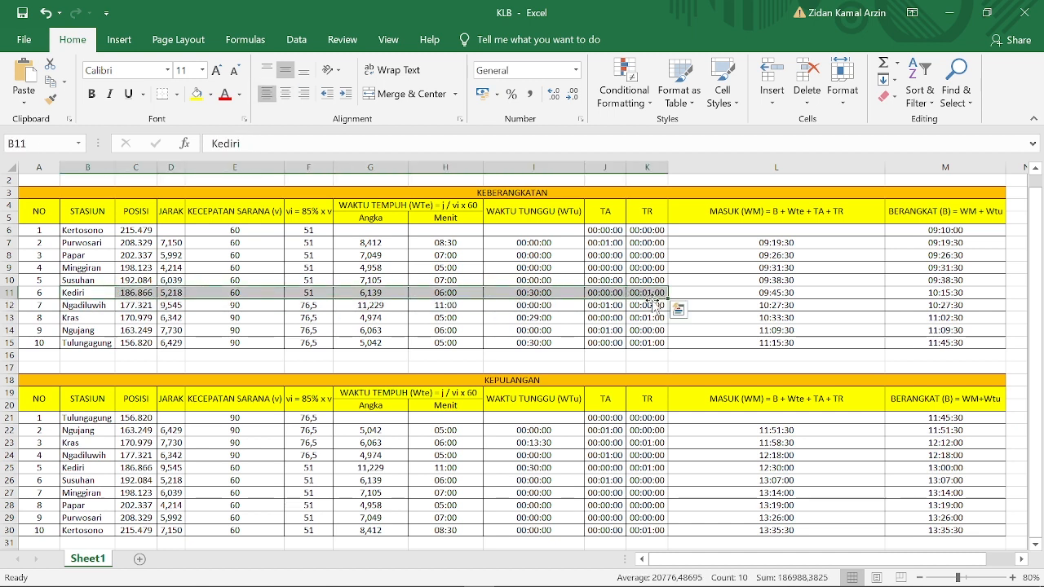
click(648, 295)
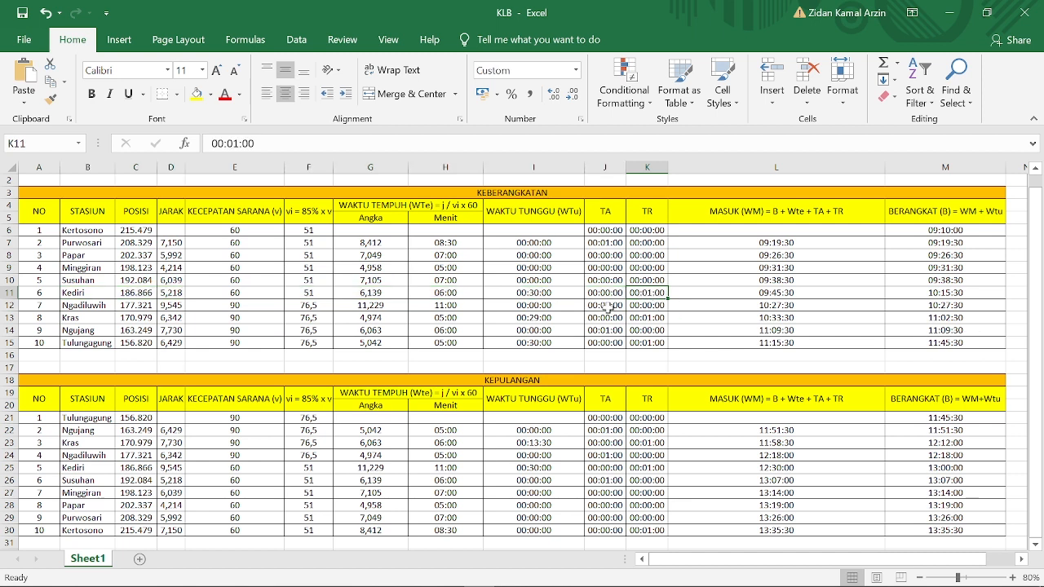
Review the departure table's TA and TR values for Ngadiluwih, Kras and Ngujang
click(82, 305)
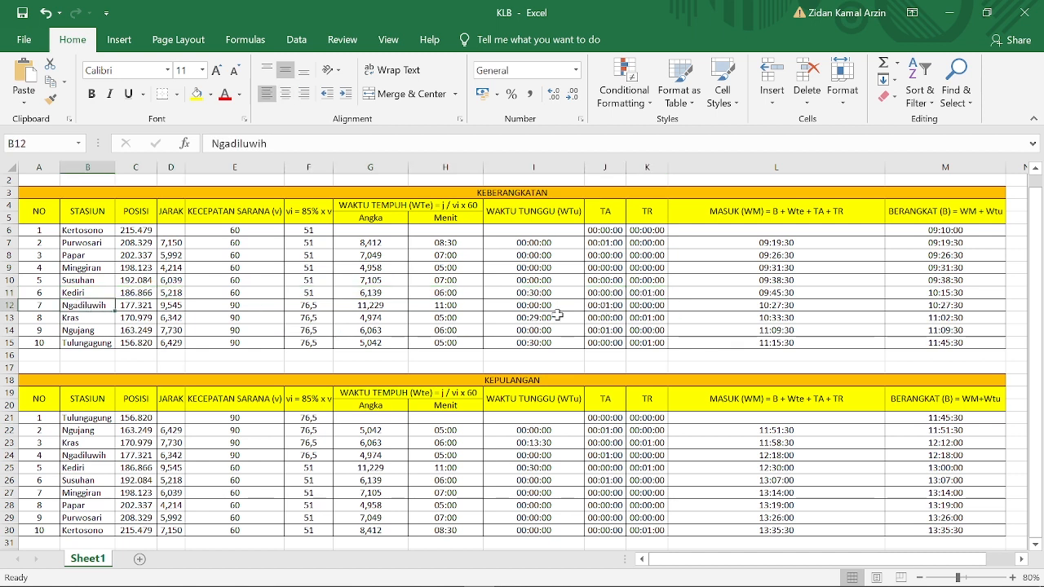
click(610, 305)
click(630, 318)
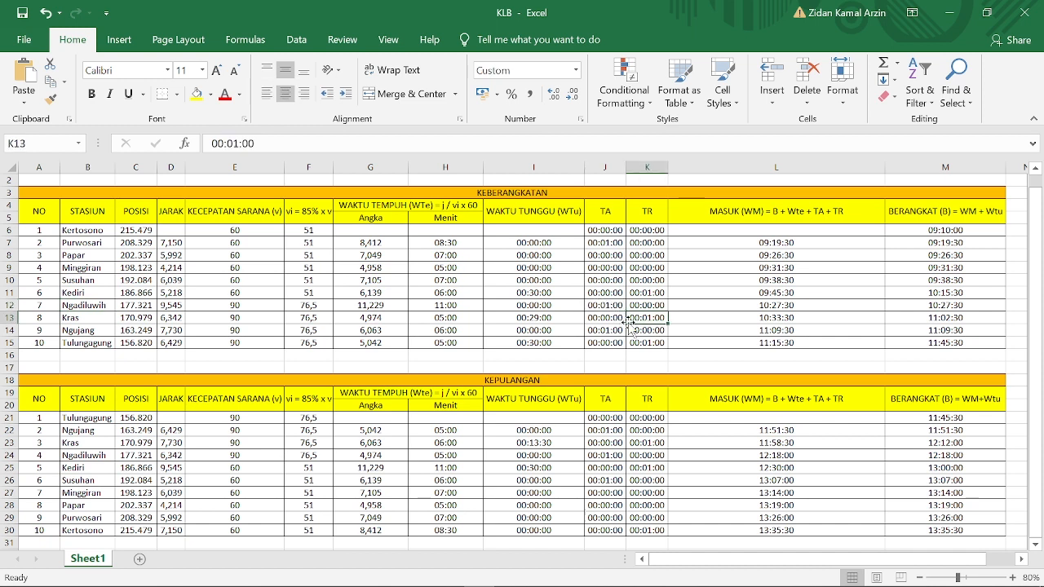
click(600, 331)
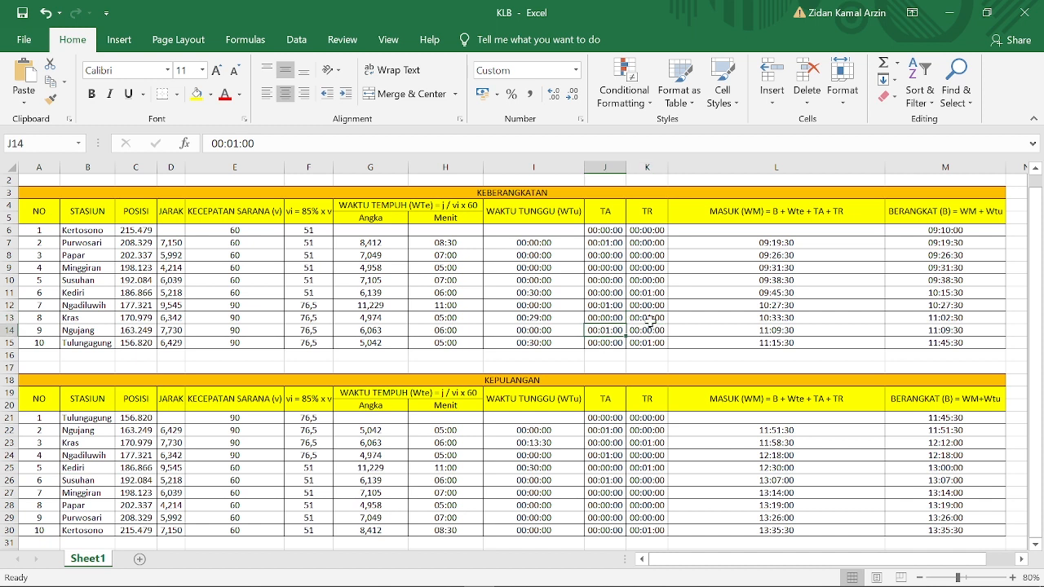
click(646, 319)
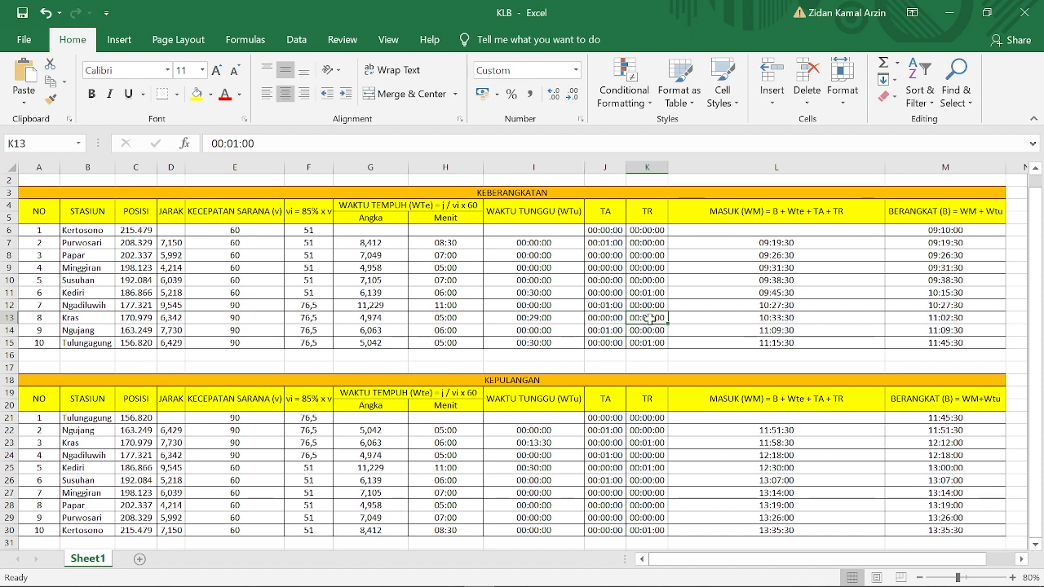
click(605, 331)
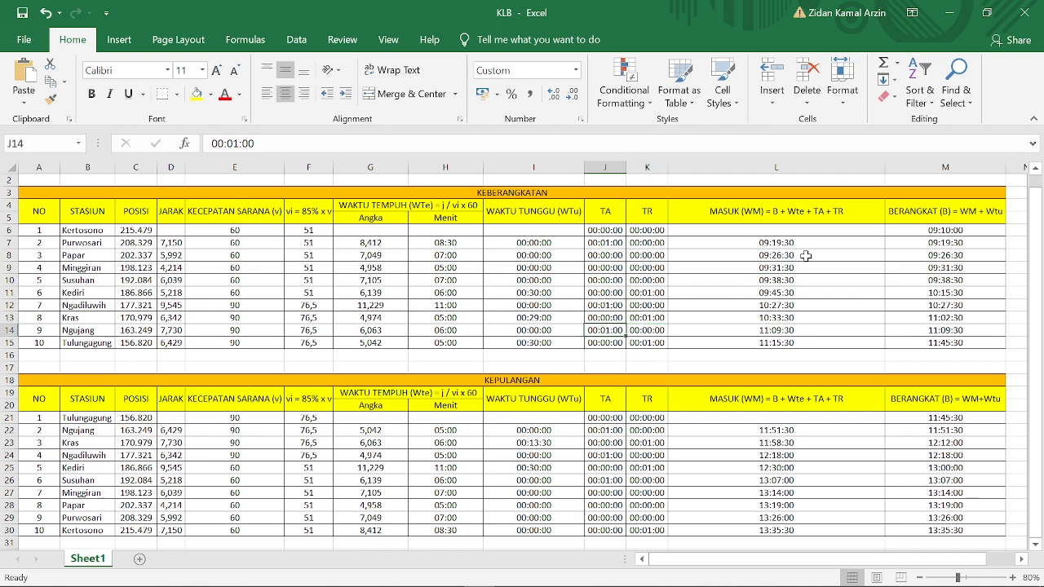
Inspect Kertosono's departure time and compare Purwosari's MASUK (WM) formula with the column heading in the departure table
click(925, 231)
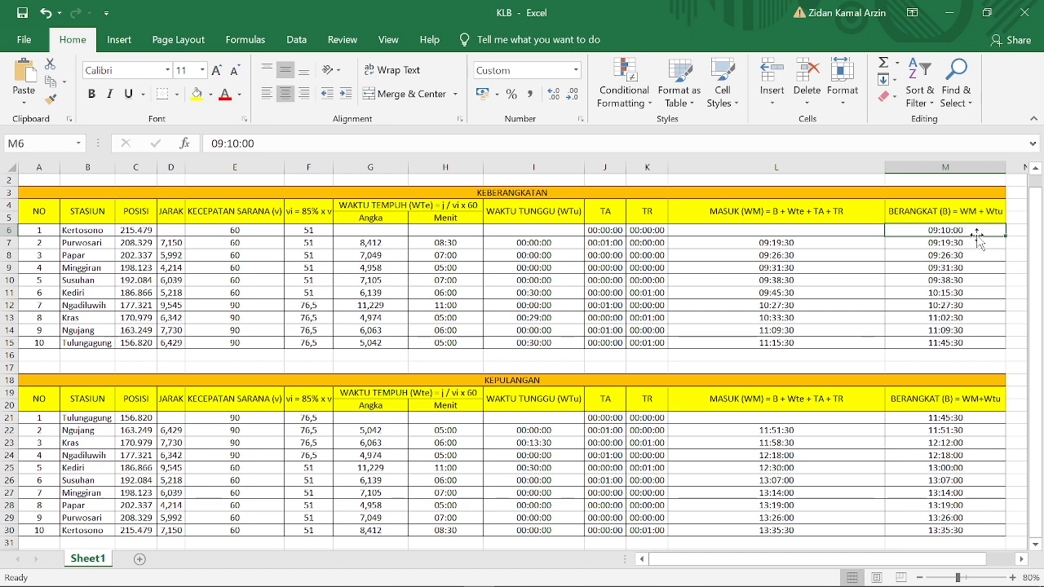
click(800, 244)
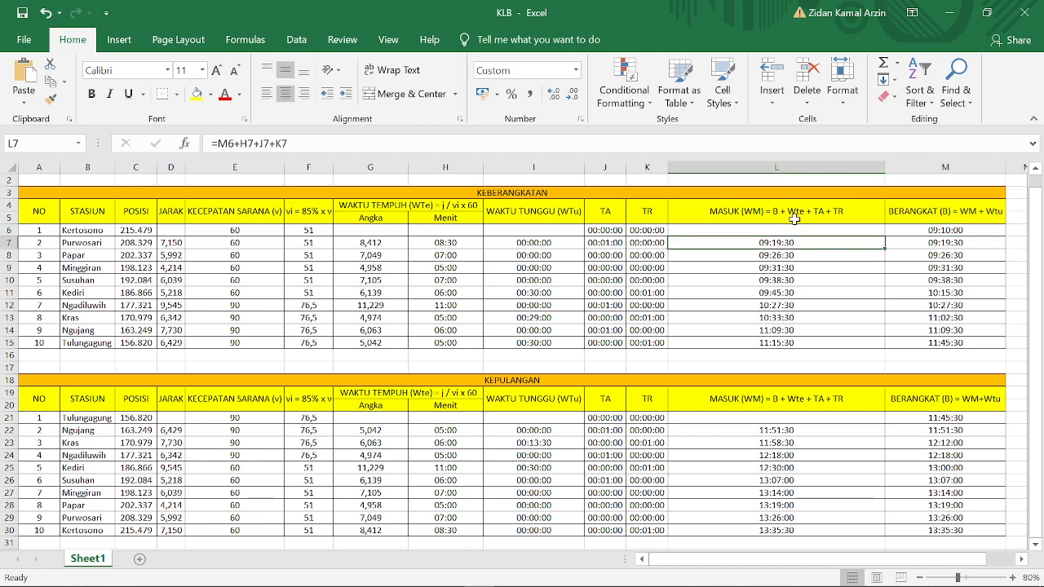
click(814, 217)
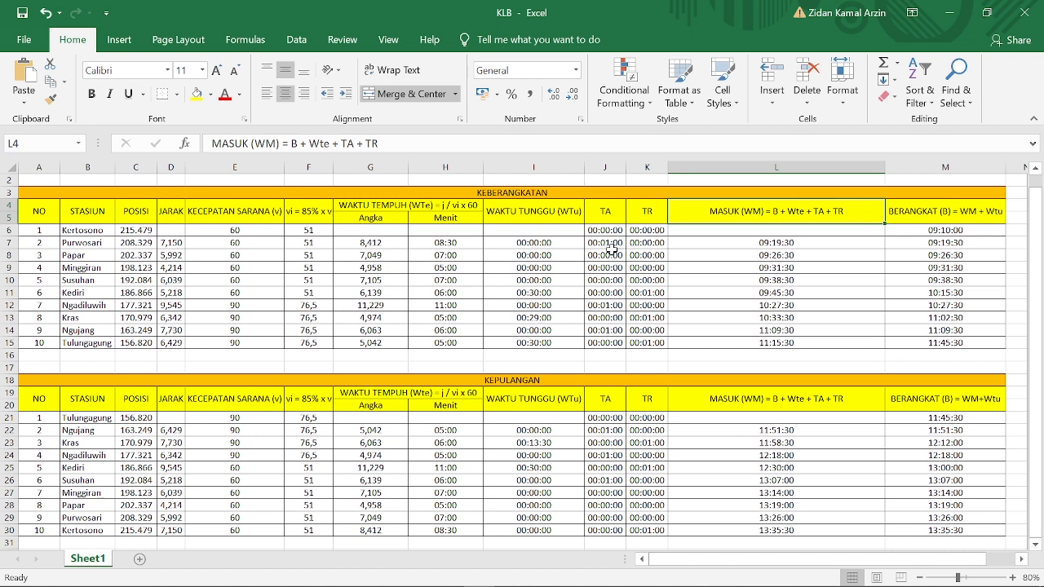
click(791, 243)
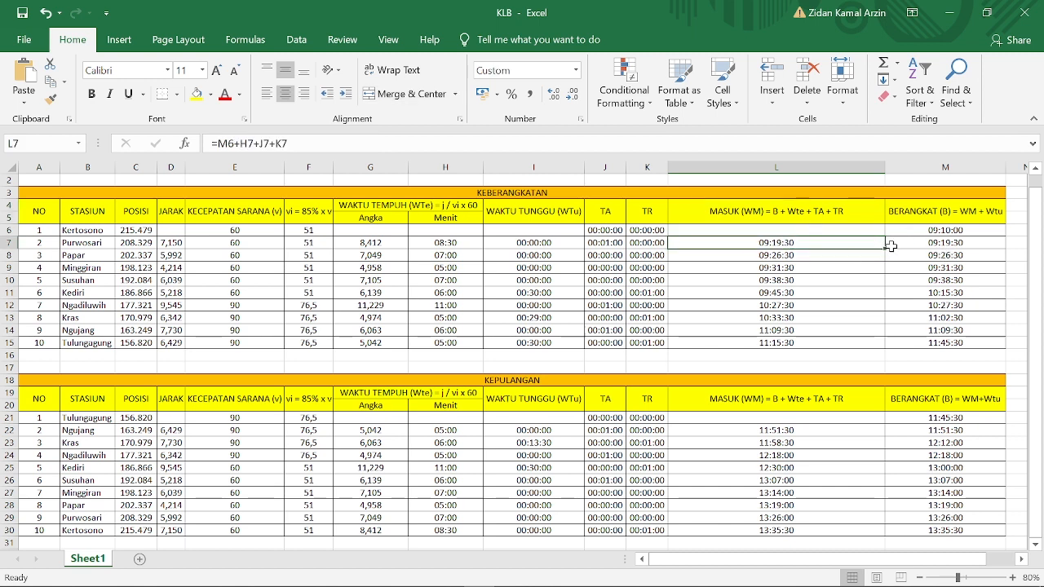
Compare Purwosari's BERANGKAT and MASUK formulas, and inspect Kediri's BERANGKAT formula in the departure table
click(942, 244)
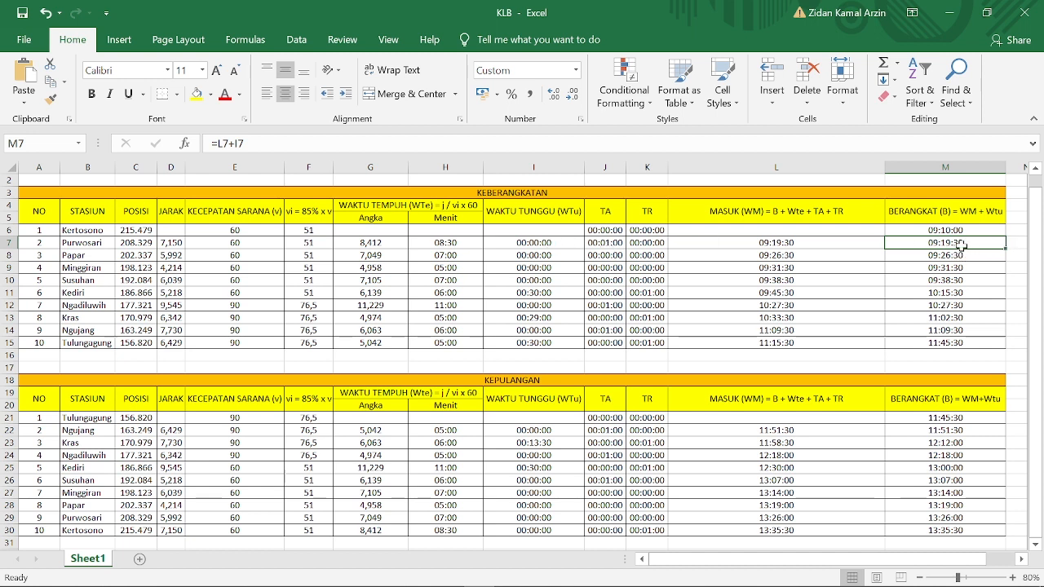
click(797, 243)
click(897, 243)
click(812, 243)
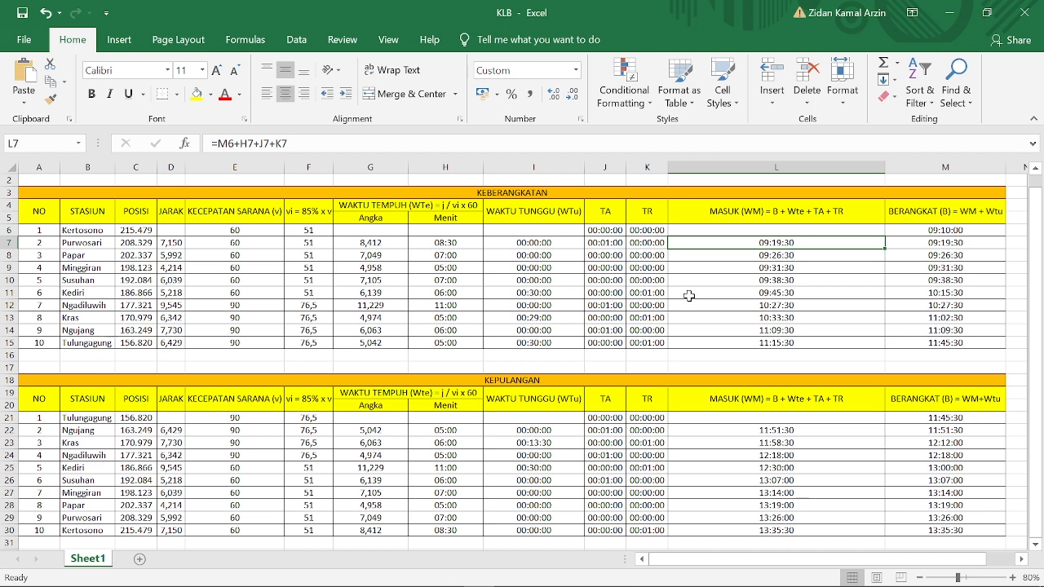
click(912, 290)
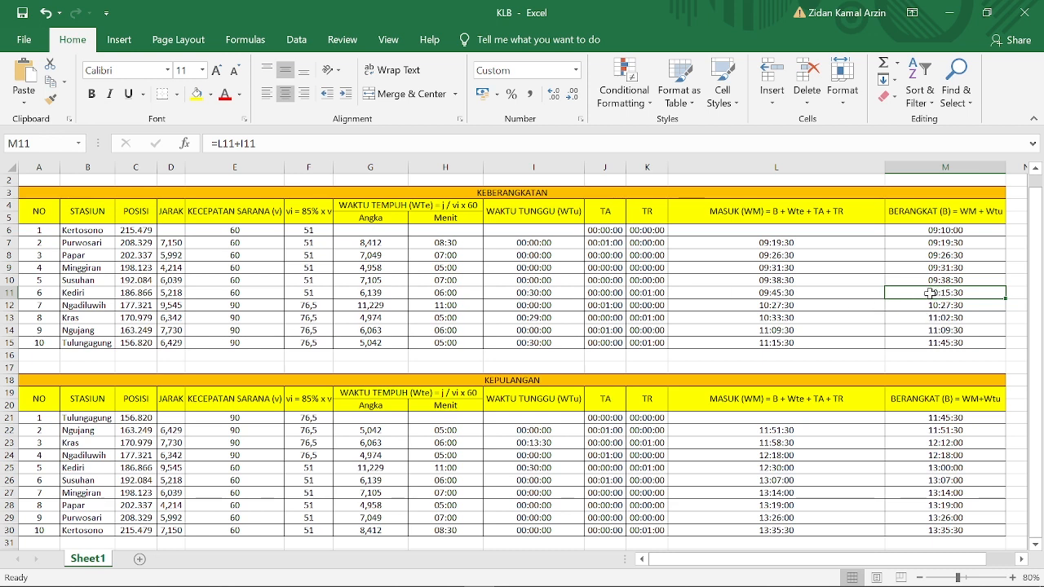
Fill Purwosari's MASUK formula down to Tulungagung in the departure table and check the copy in Papar's row
click(818, 243)
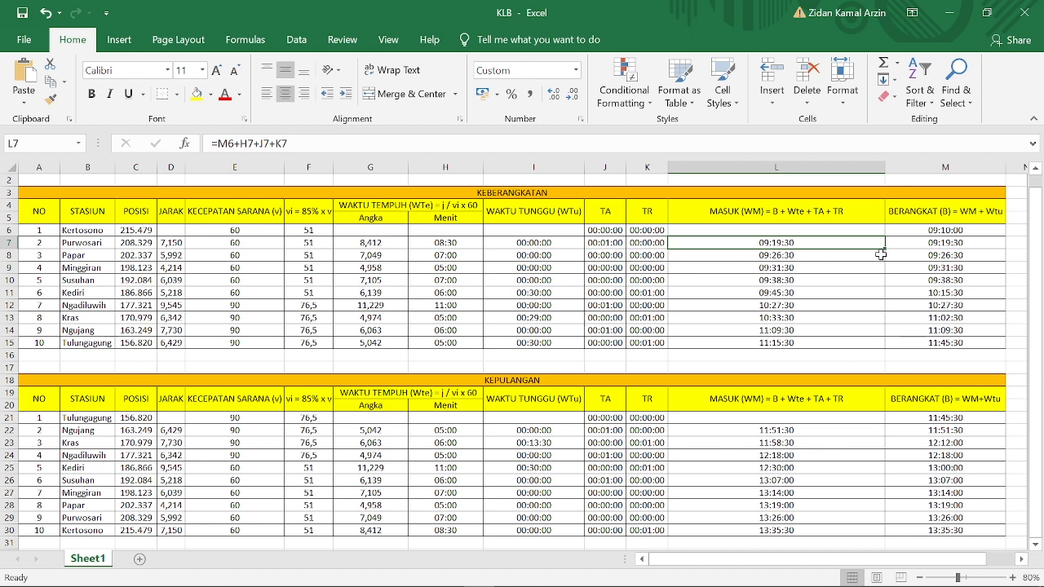
drag(884, 250, 881, 349)
click(838, 258)
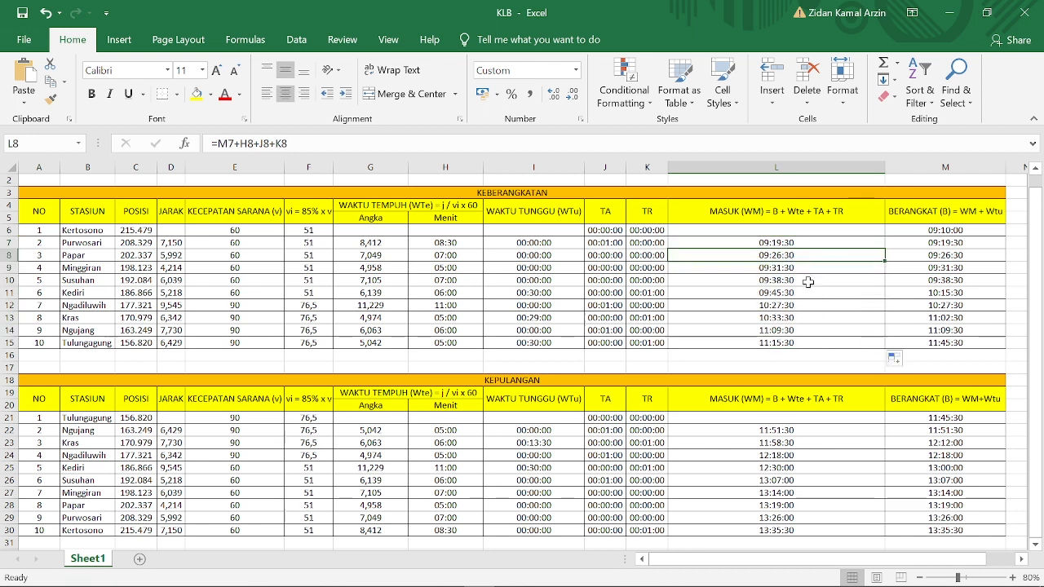
Clear the MASUK and BERANGKAT values from Papar to Tulungagung in the departure table
drag(802, 256, 806, 350)
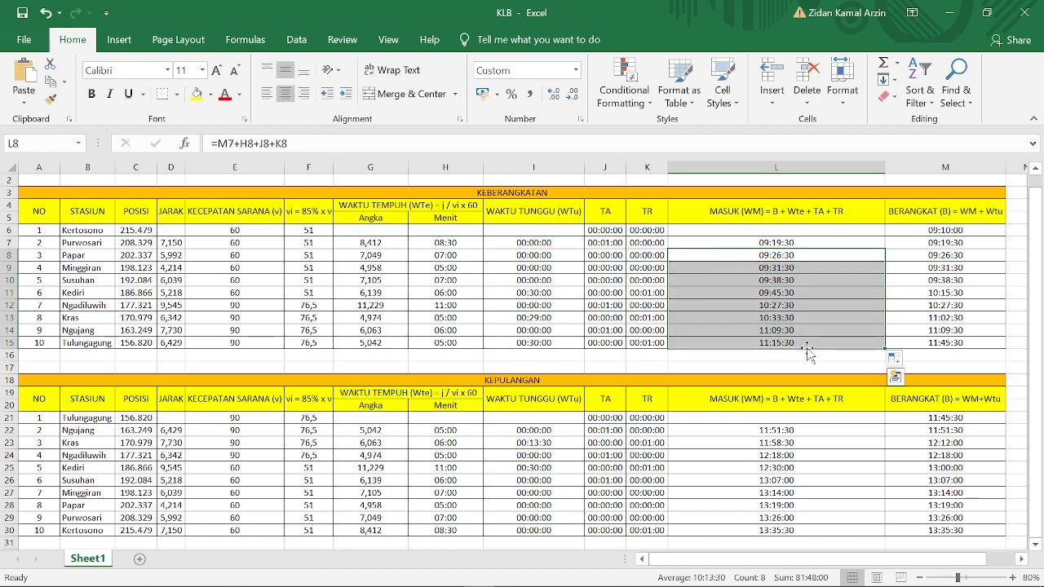
key(Delete)
drag(937, 255, 936, 348)
key(Delete)
Refill the departure table's MASUK and BERANGKAT columns down to Tulungagung from the Purwosari formulas
click(833, 242)
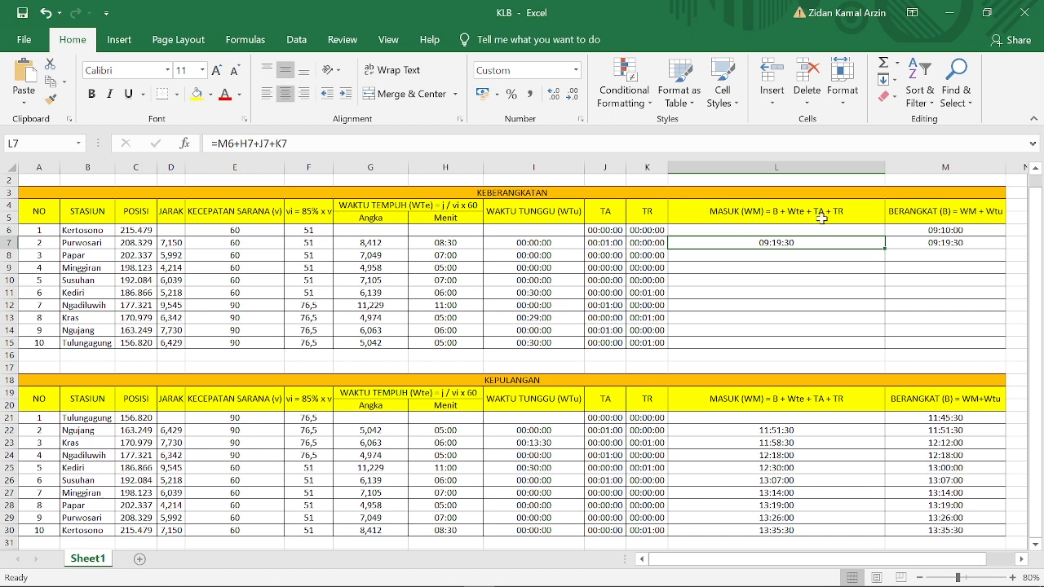
drag(879, 247, 868, 345)
click(936, 244)
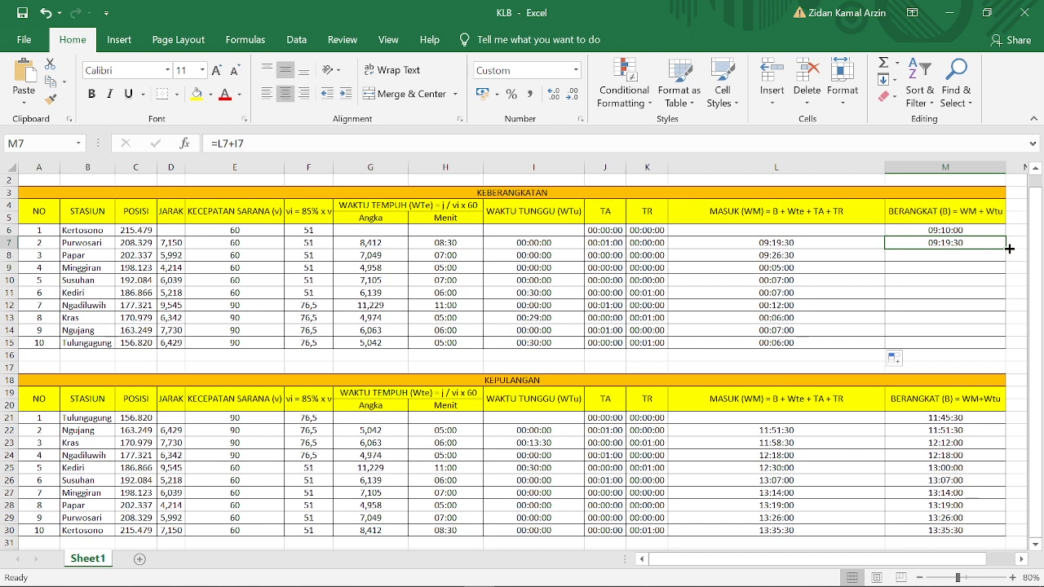
drag(1003, 250, 984, 346)
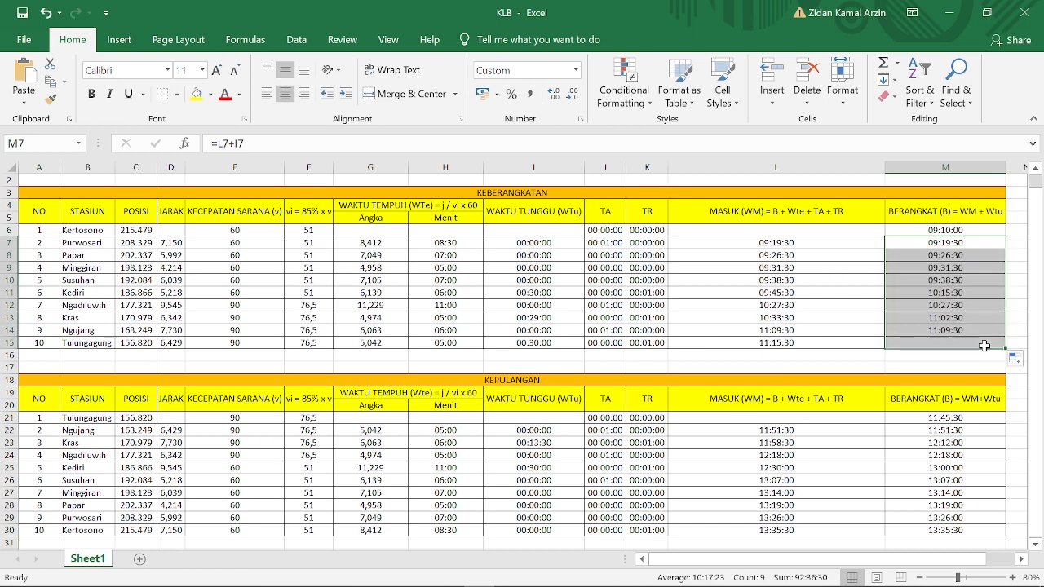
click(962, 282)
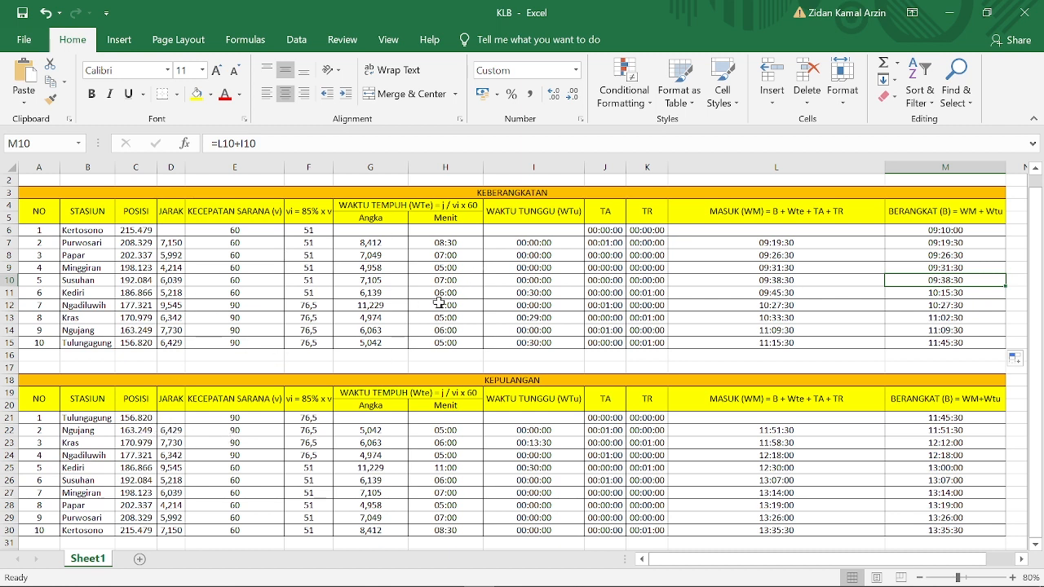
Compare the return table's starting time at Tulungagung with Tulungagung's MASUK and BERANGKAT times in the departure table
click(954, 418)
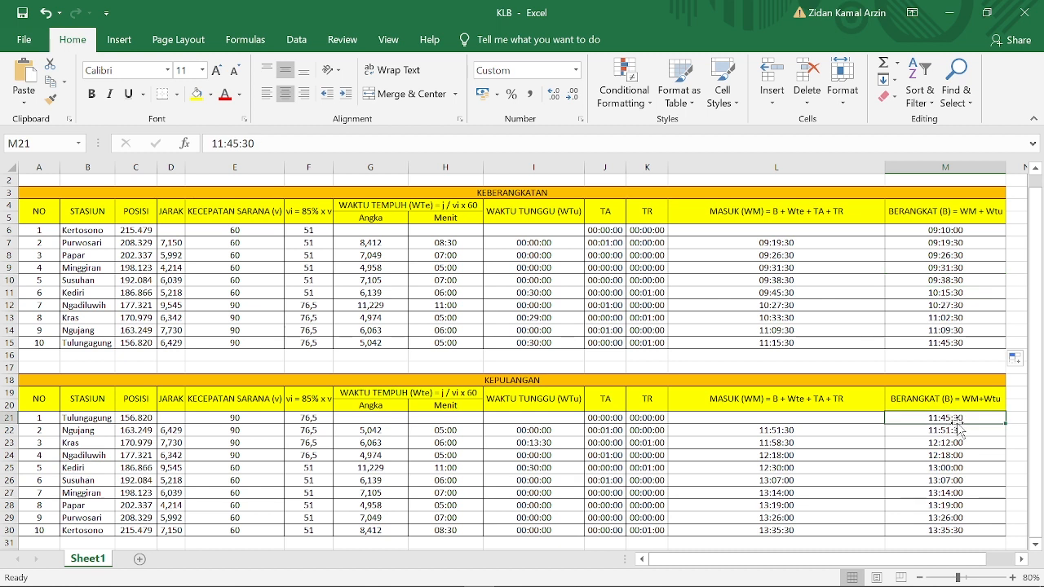
click(97, 419)
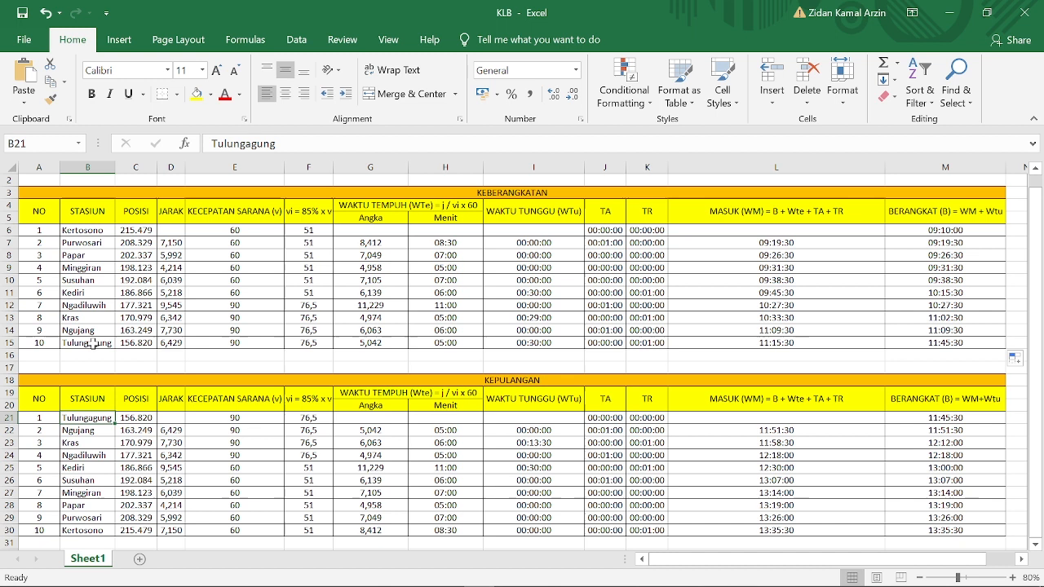
click(92, 343)
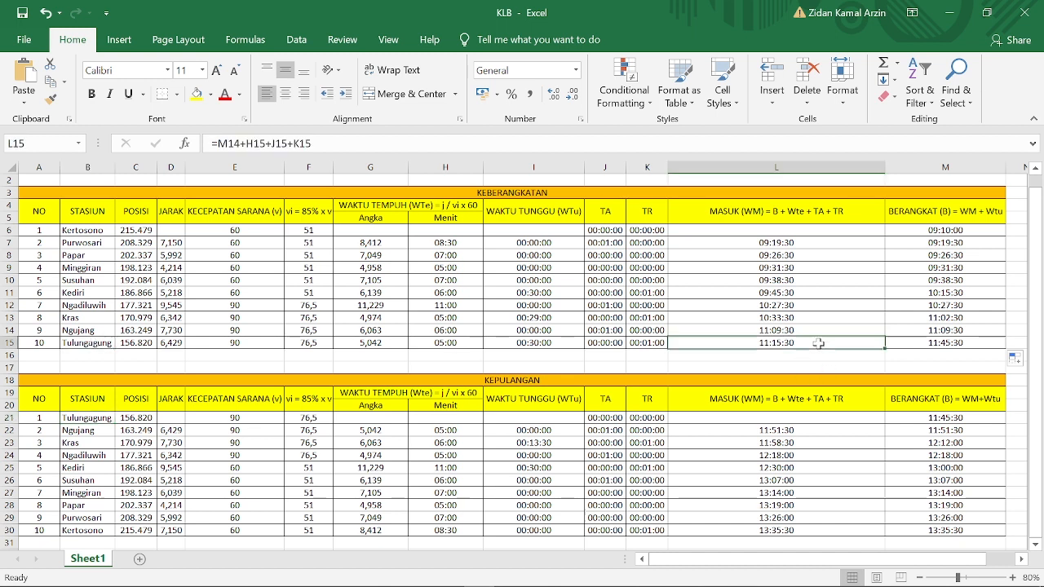
click(817, 343)
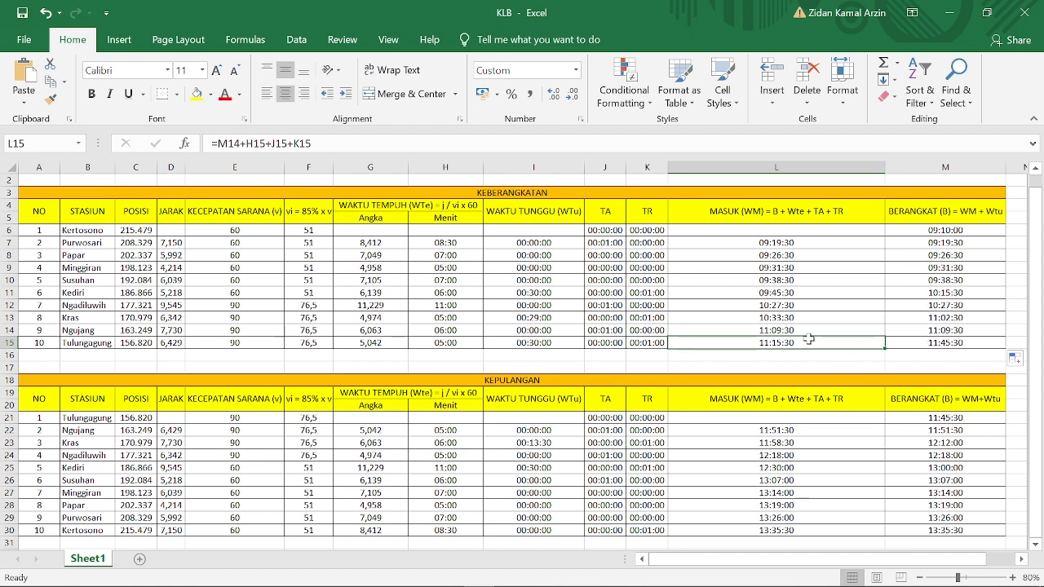
click(945, 345)
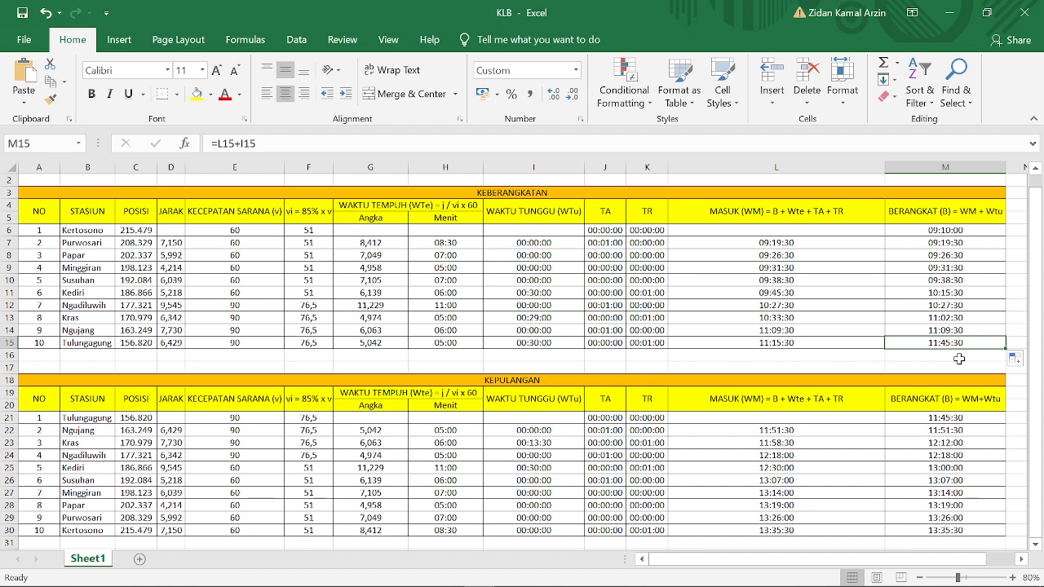
click(954, 420)
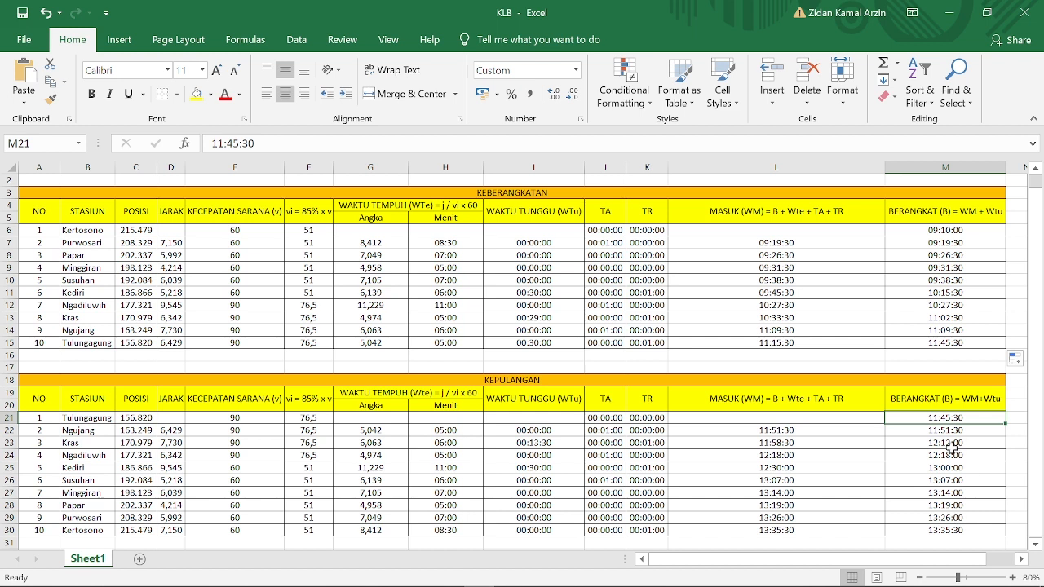
Switch to jTrainGraph and open the file KERTOSONO - TULUNGAGUNG.fpl
key(alt+Tab)
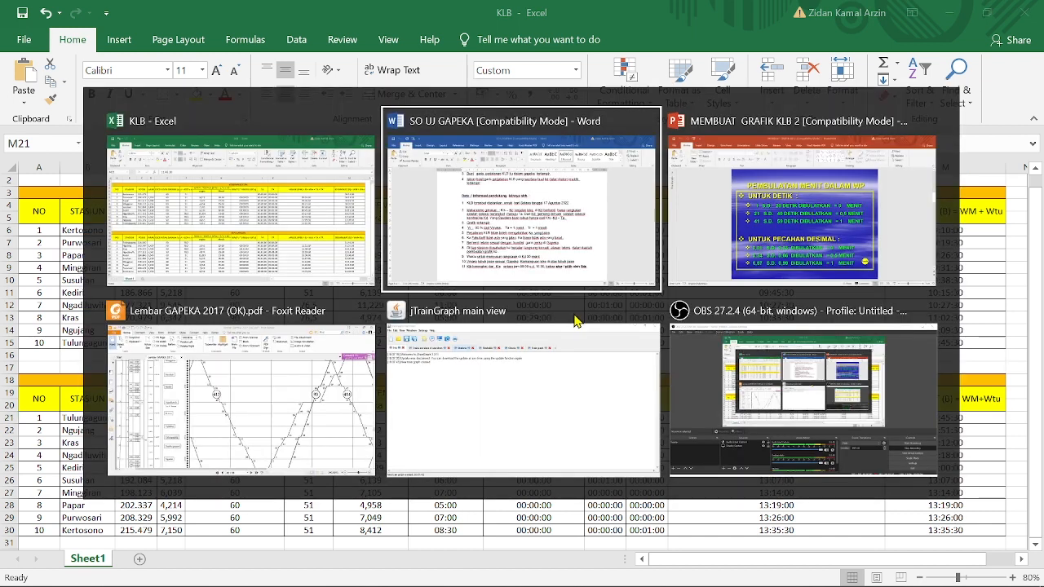
key(alt+Tab)
key(alt+Tab)
key(alt+Tab)
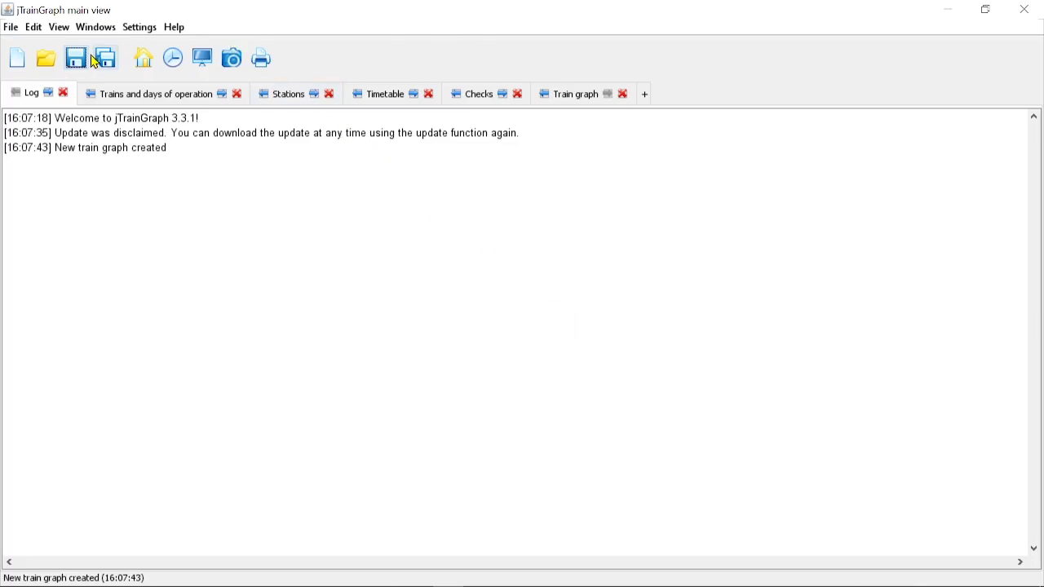
click(11, 27)
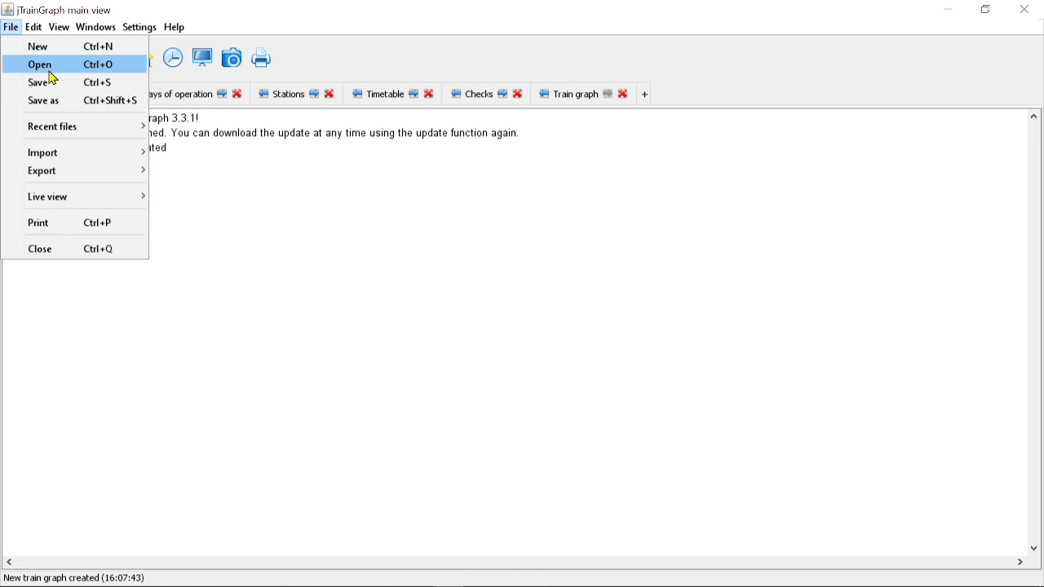
click(49, 67)
click(424, 236)
click(717, 426)
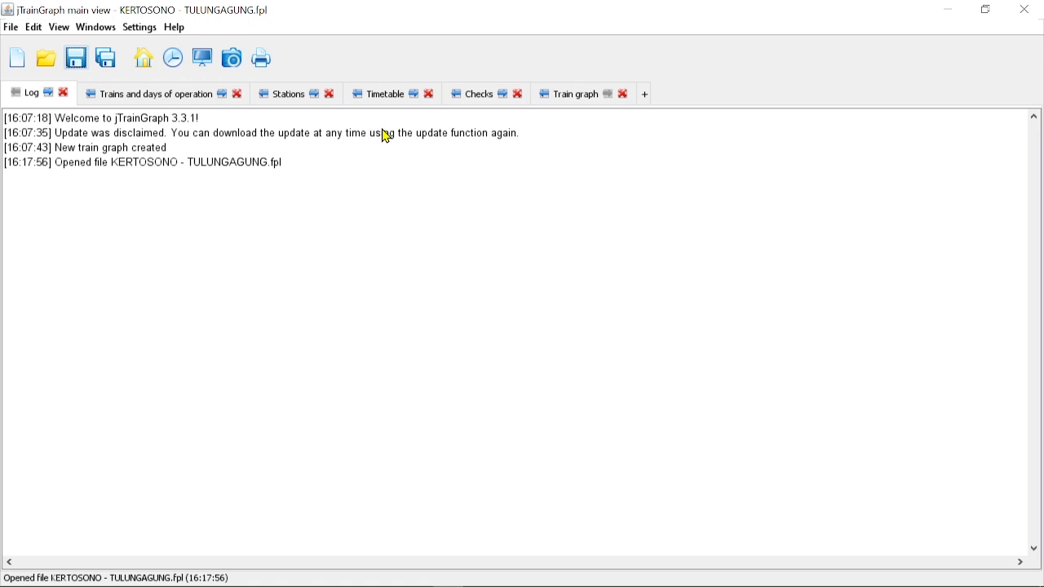
Show the route's station list and examine the station name and kilometre entry fields
click(484, 102)
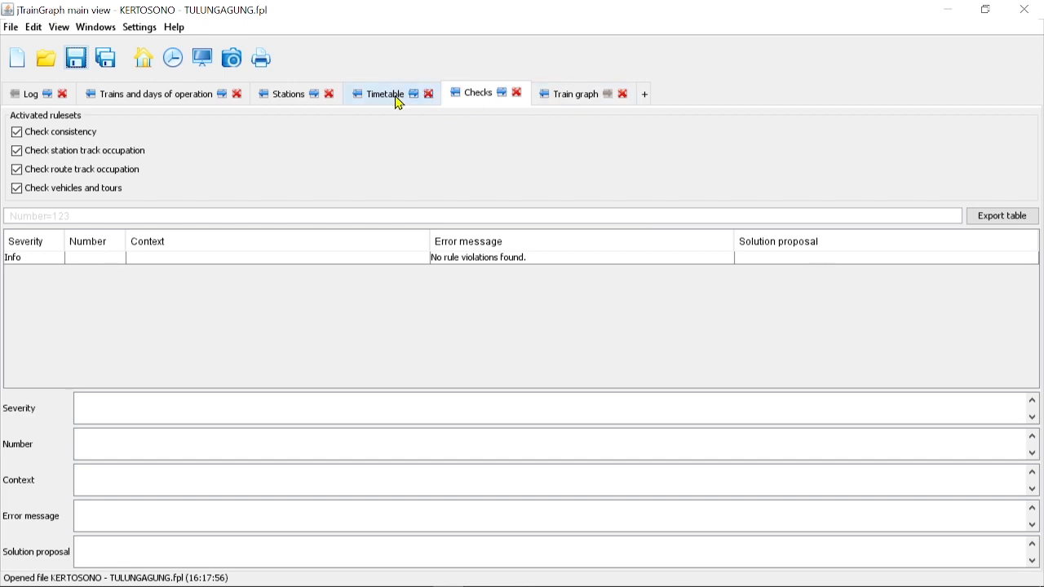
click(284, 96)
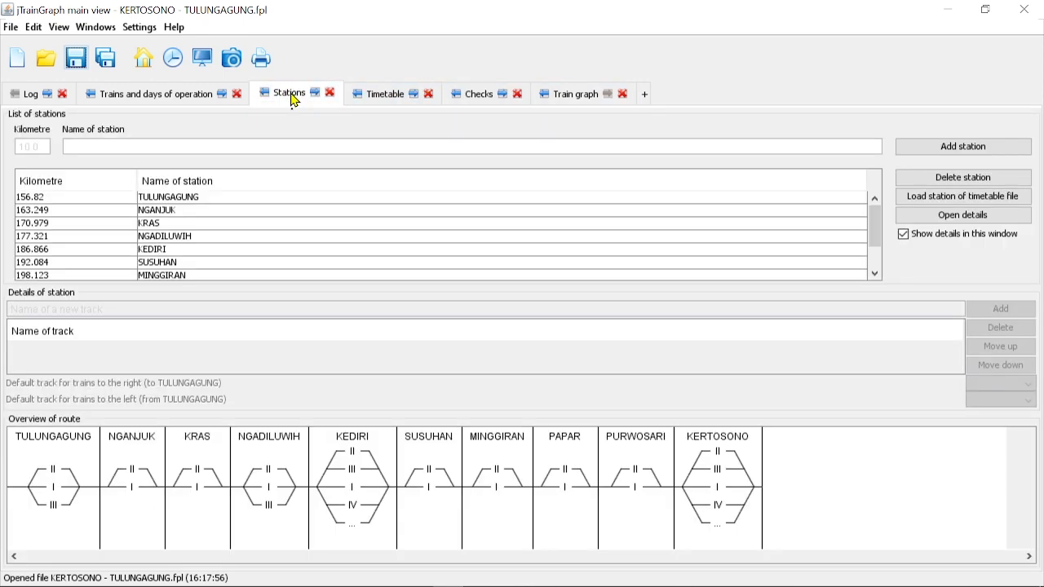
click(84, 148)
click(33, 145)
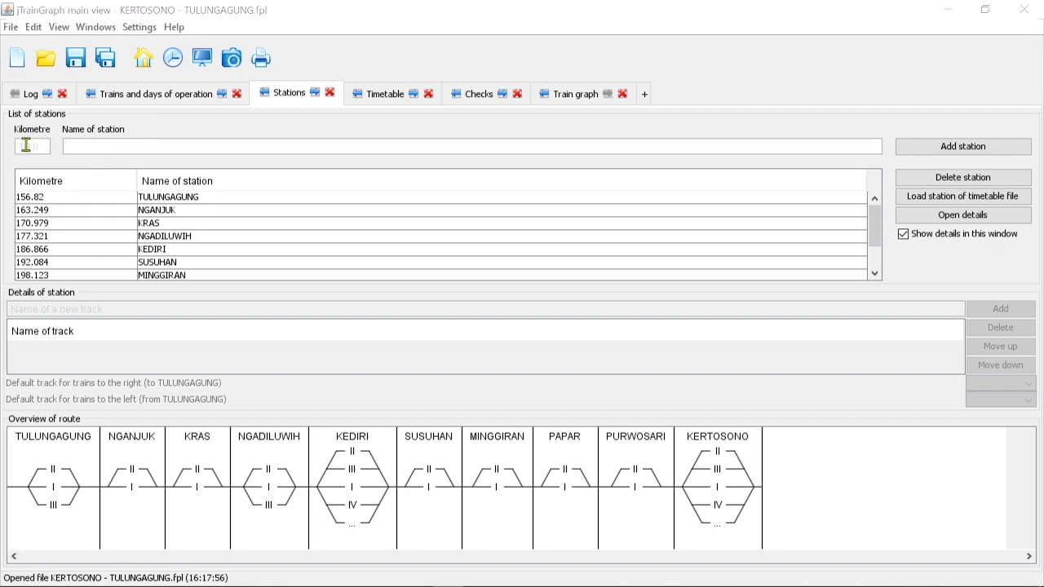
Switch to the Excel timetable and highlight the POSISI values that supply the station kilometres
key(alt+Tab)
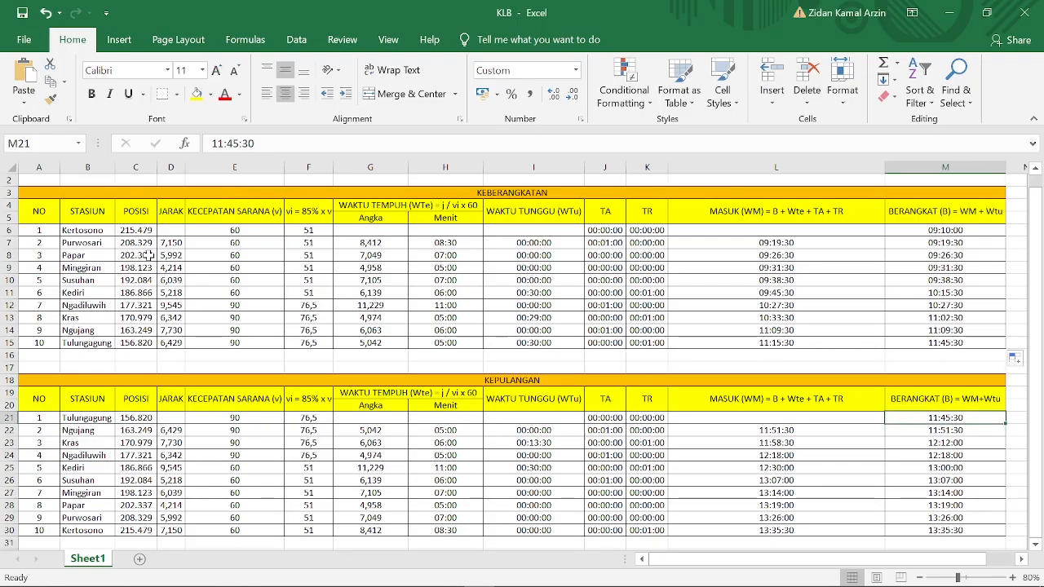
drag(138, 214, 142, 322)
click(205, 294)
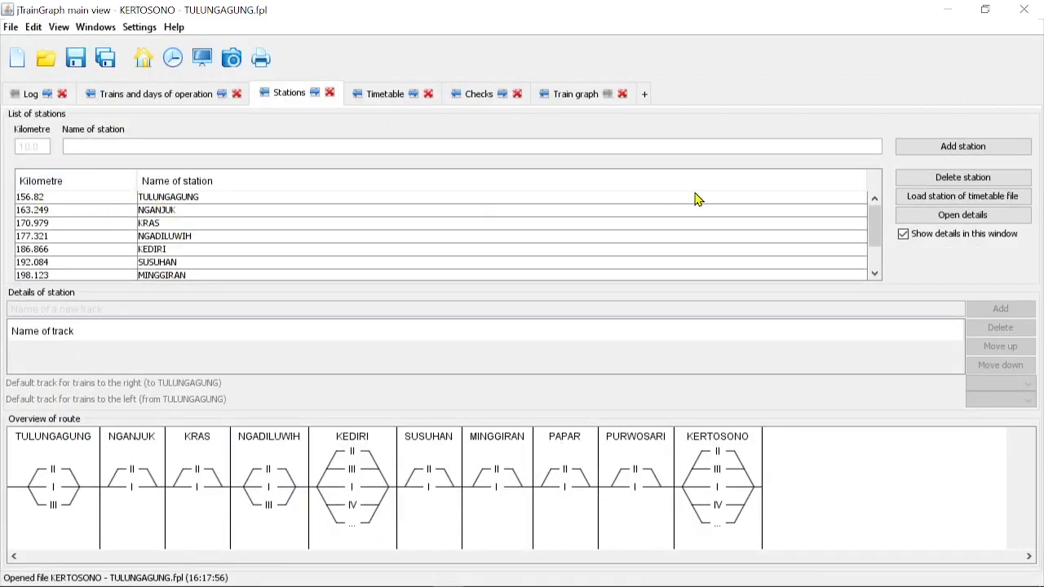
In jTrainGraph's station list, select TULUNGAGUNG to show its track details
drag(878, 235, 410, 198)
click(176, 199)
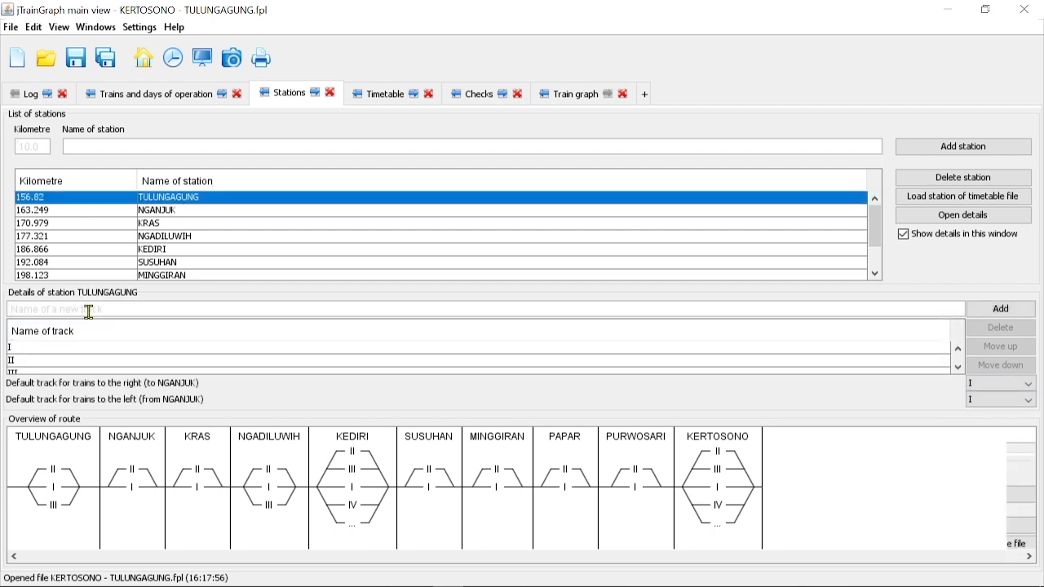
Check TULUNGAGUNG's track list, switch to Lembar GAPEKA 2017 (OK).pdf in Foxit Reader and examine the station track layouts from Kertosono to Tulungagung
scroll(31, 363, down, 1)
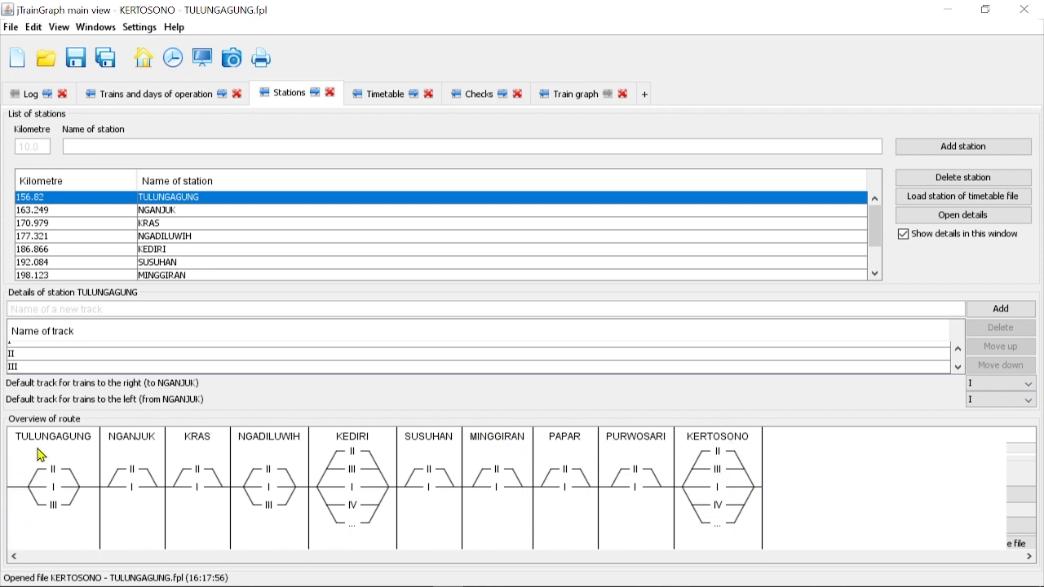
key(alt+Tab)
key(Tab)
key(Tab)
key(Tab)
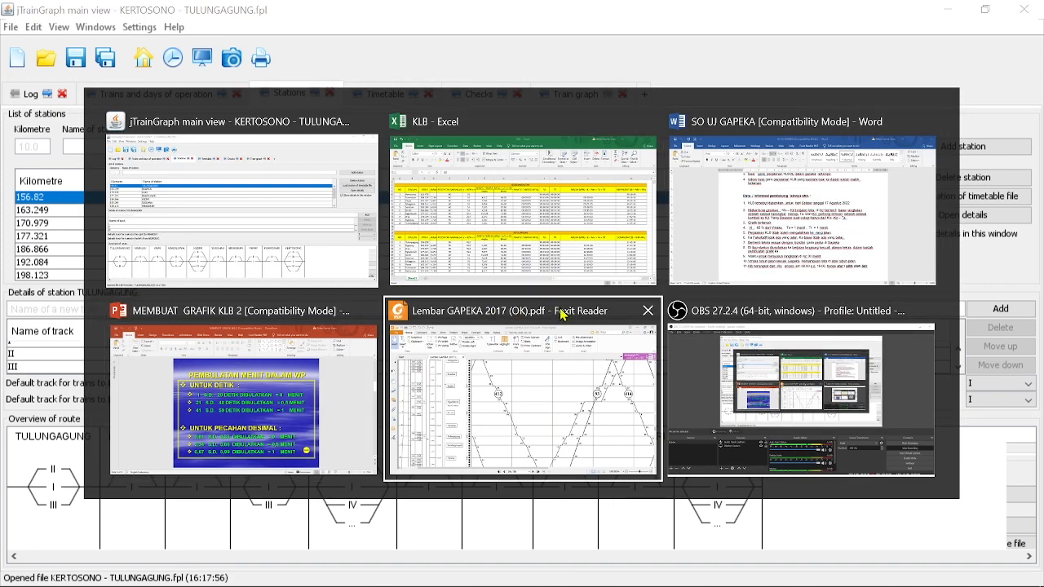
scroll(358, 296, up, 9)
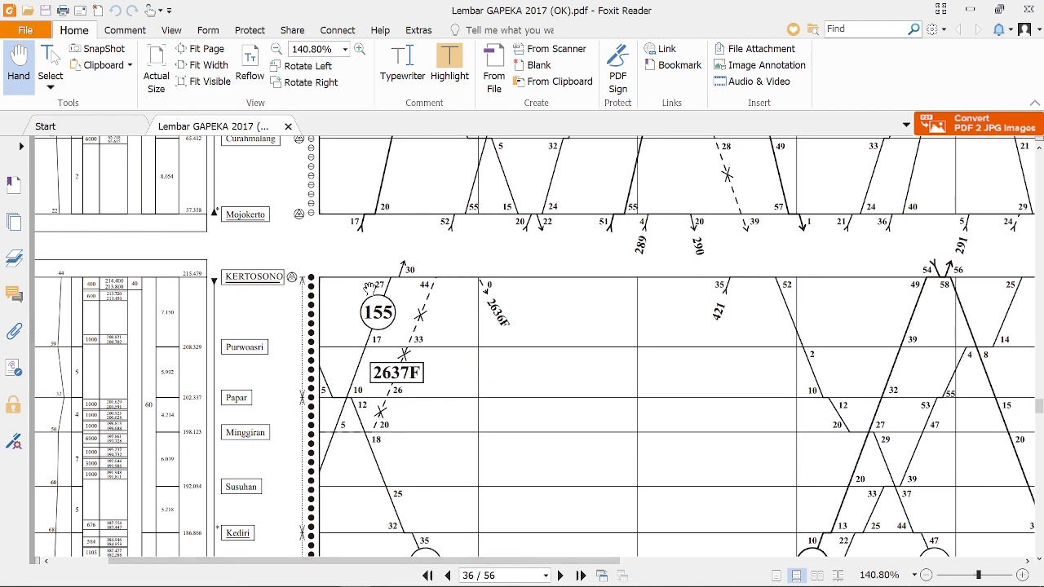
drag(522, 561, 918, 525)
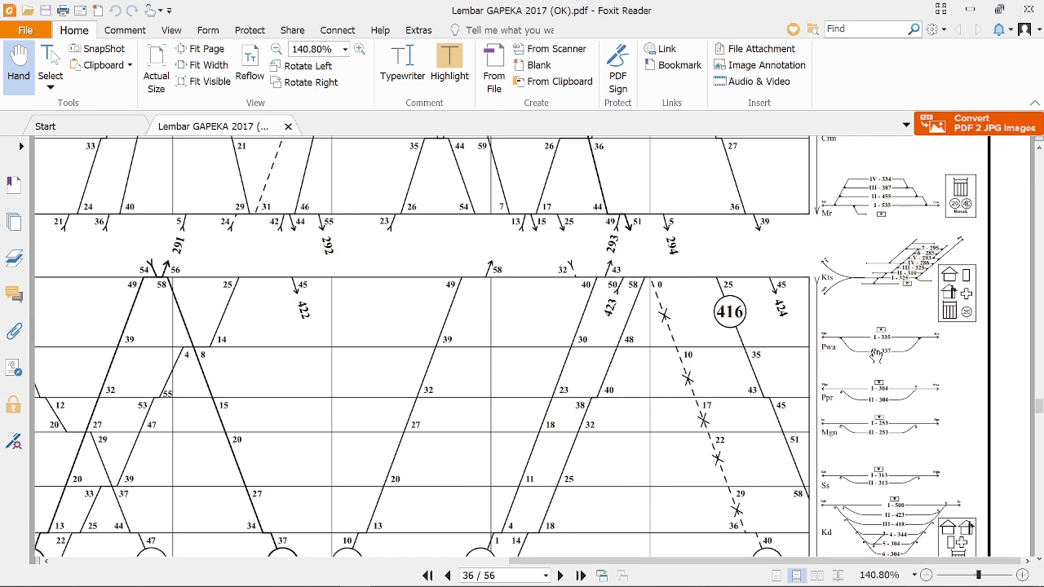
scroll(884, 383, down, 5)
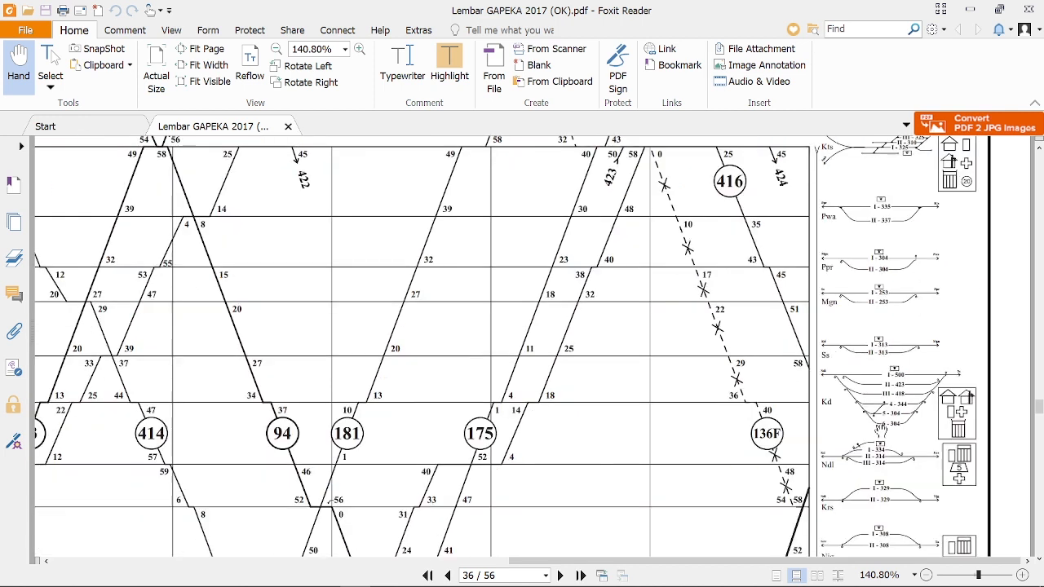
scroll(871, 438, down, 2)
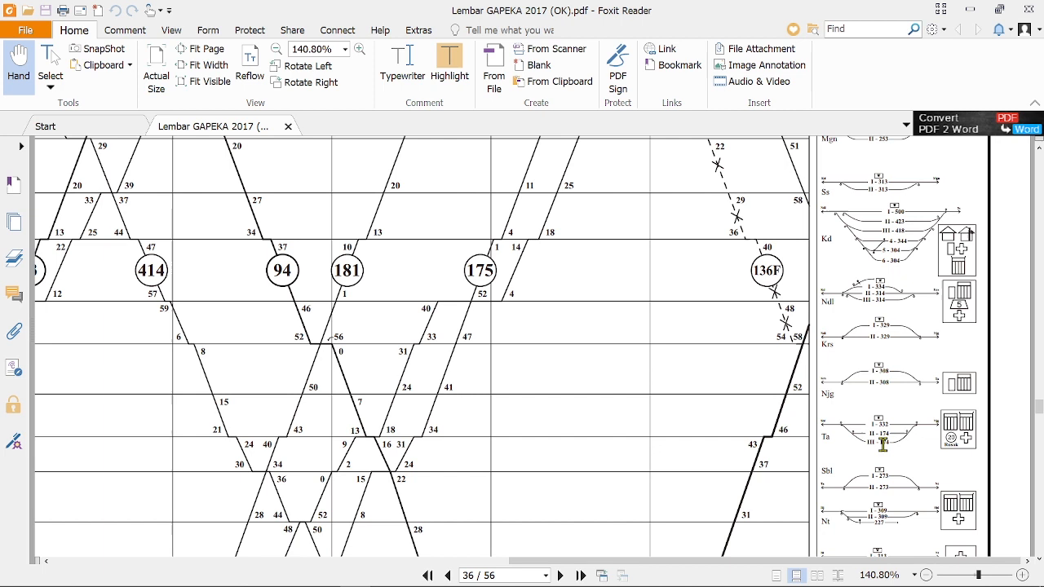
drag(789, 563, 371, 517)
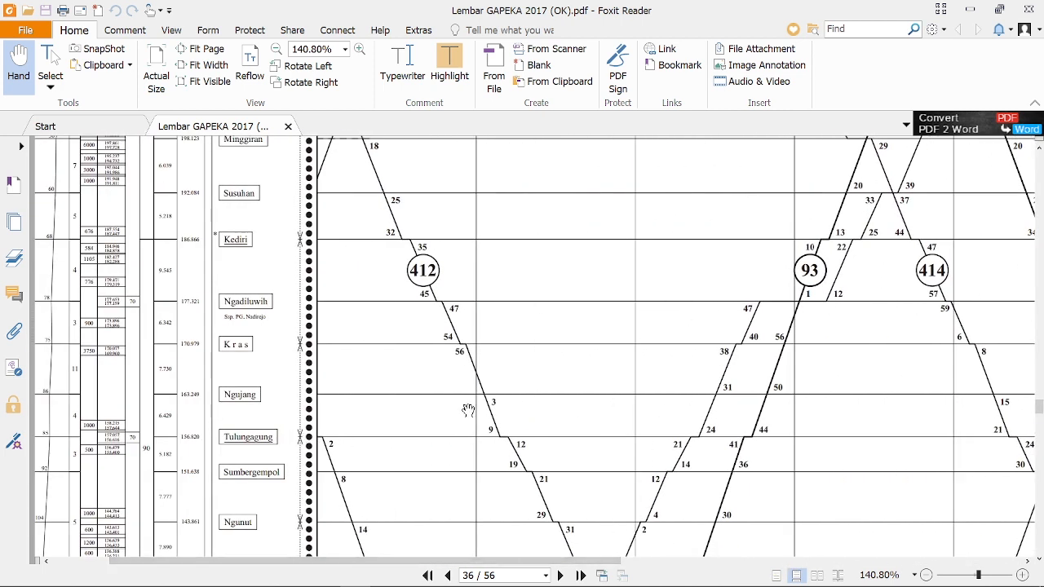
scroll(457, 400, up, 2)
scroll(452, 390, up, 3)
Switch back to jTrainGraph and show the timetable of trains in both directions
key(alt+Tab)
key(Tab)
key(Tab)
key(Tab)
key(Tab)
key(Tab)
key(Tab)
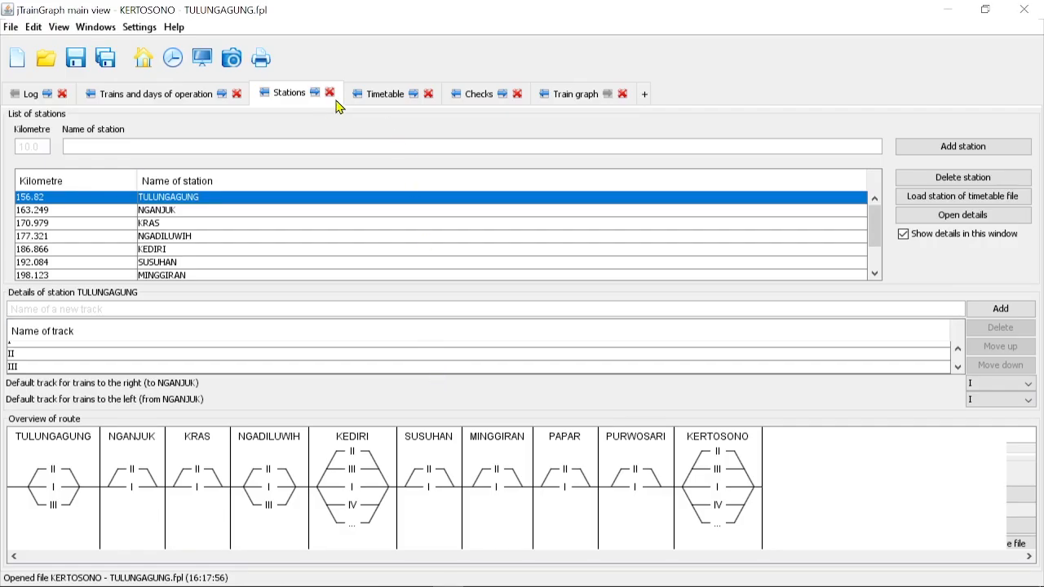
click(390, 101)
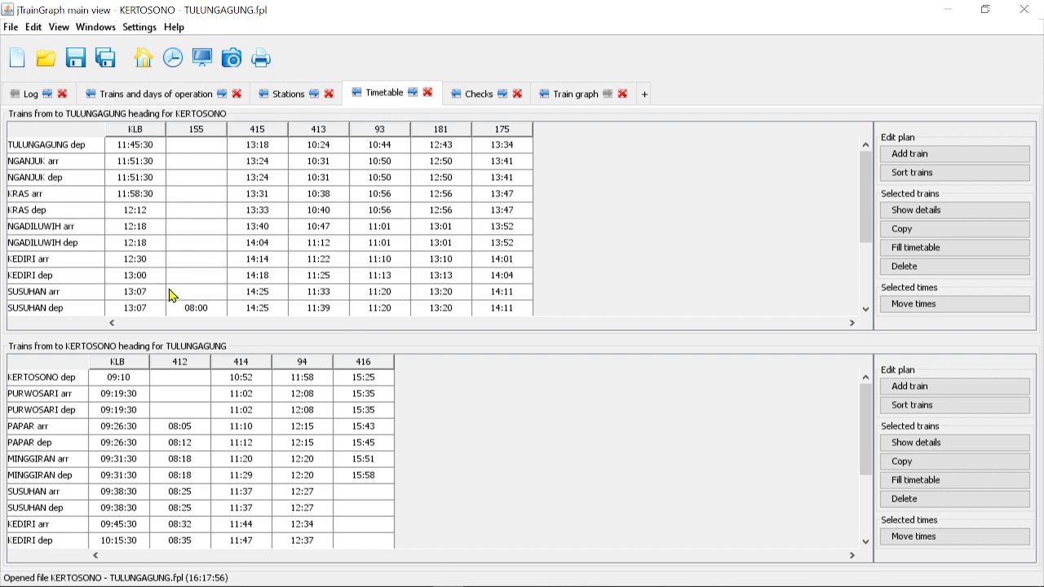
Compare the KLB times with the Excel timetable and select the KLB departures from KERTOSONO and TULUNGAGUNG in jTrainGraph
scroll(111, 536, down, 1)
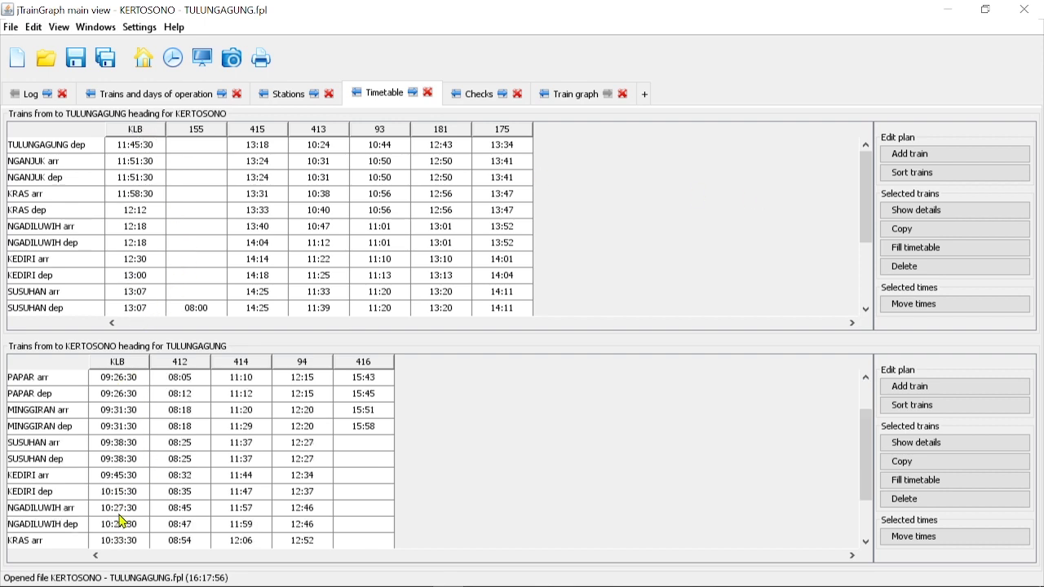
key(alt+Tab)
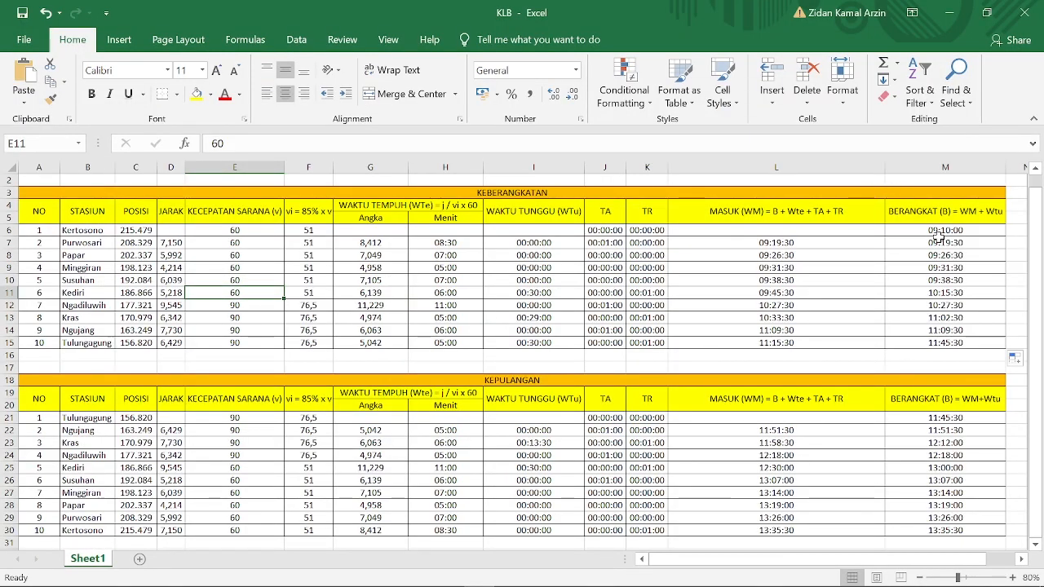
key(alt+Tab)
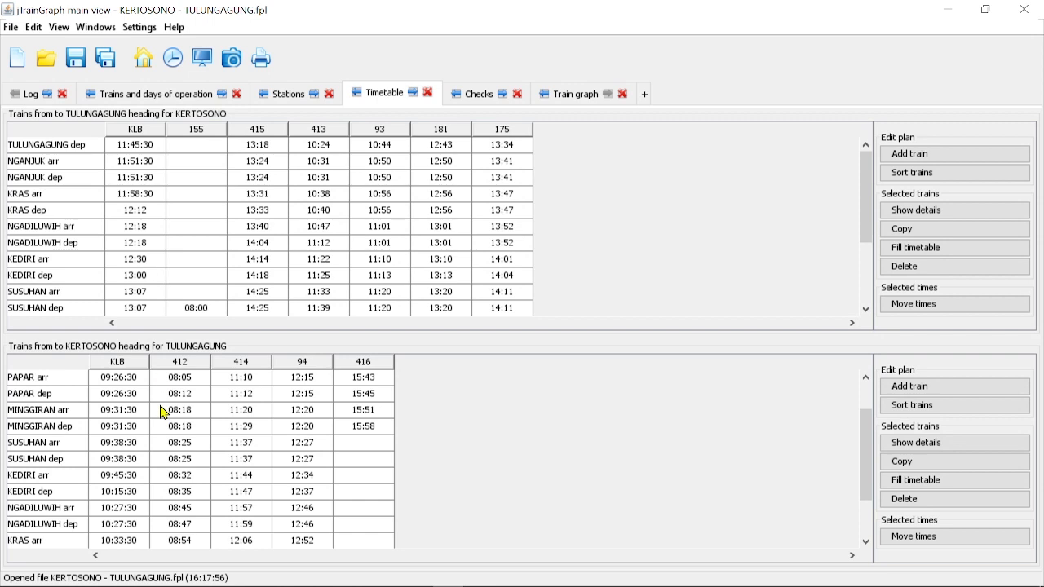
scroll(163, 412, up, 1)
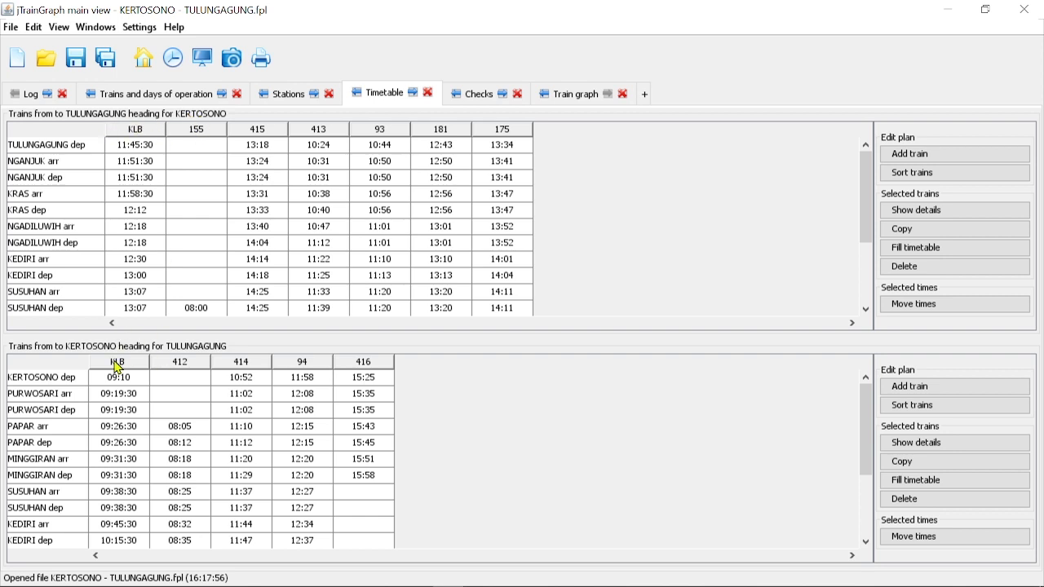
click(146, 386)
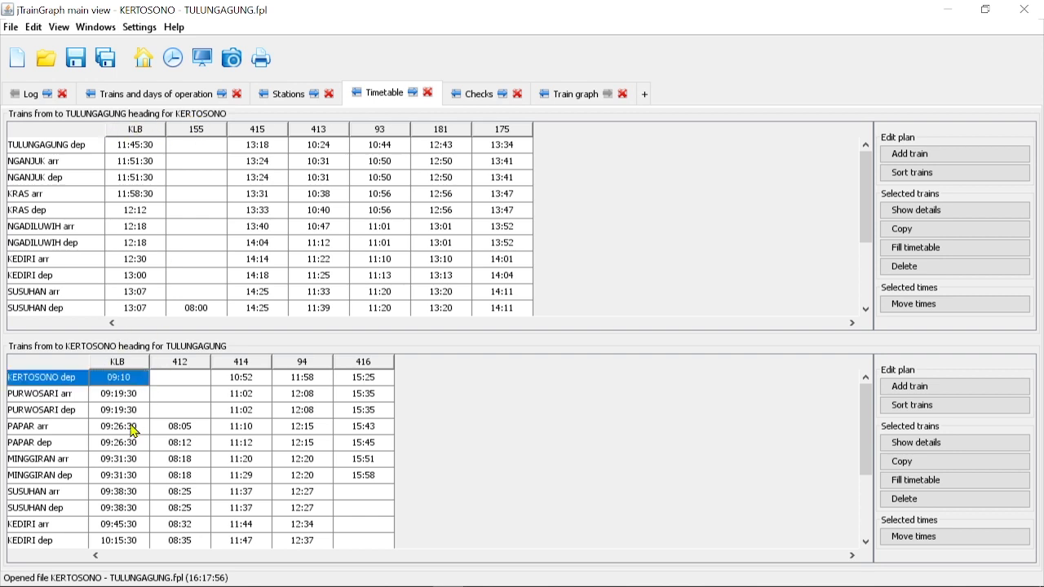
scroll(128, 546, down, 1)
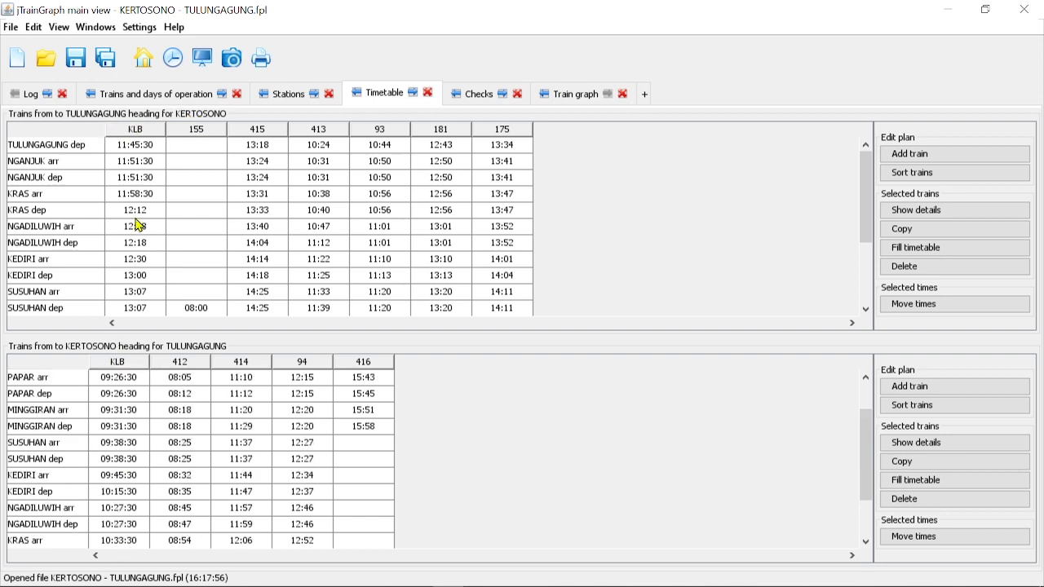
click(144, 154)
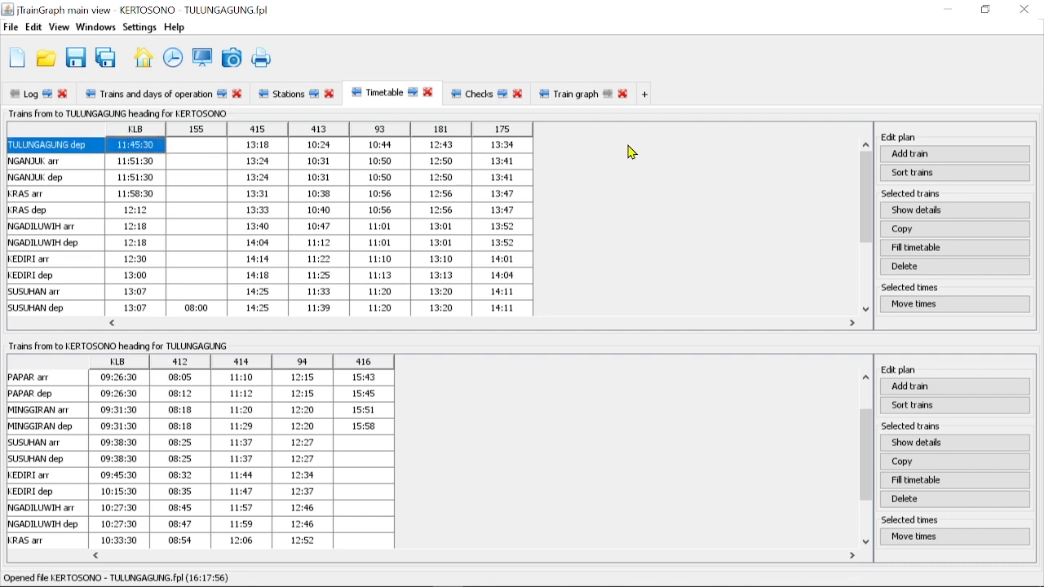
Add a train named 170 to the trains heading for KERTOSONO and delete it again
click(916, 163)
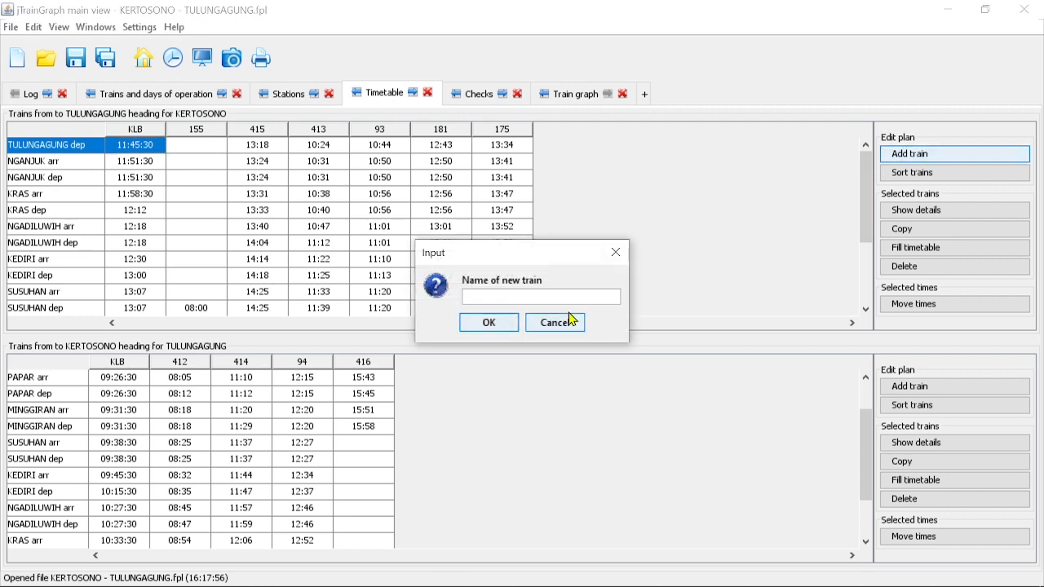
text(170)
key(Return)
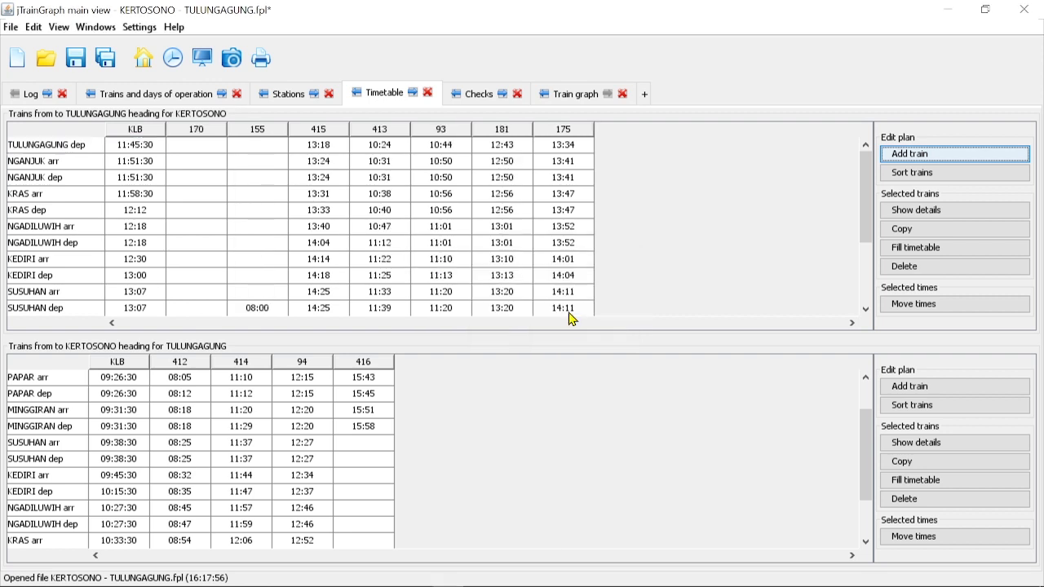
click(207, 150)
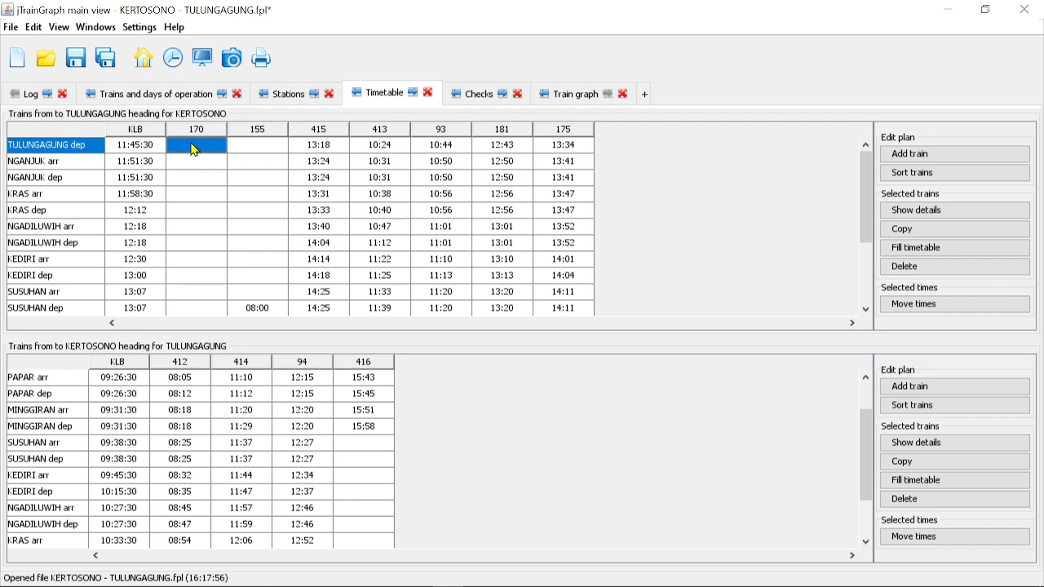
click(912, 269)
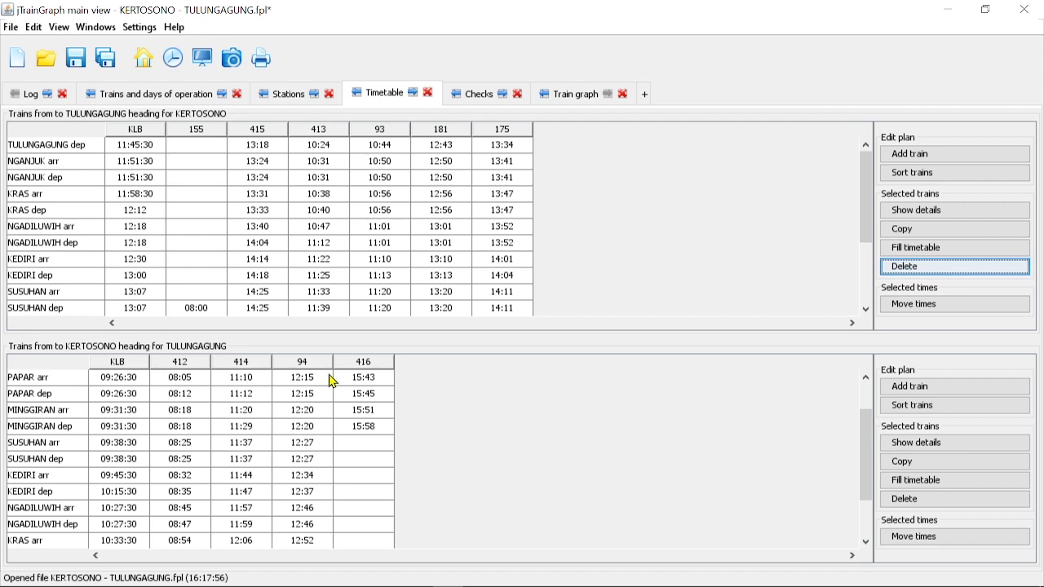
Switch to the GAPEKA PDF in Foxit Reader and examine the train 155 and 412 lines below Kertosono
key(alt+Tab)
key(alt+Tab)
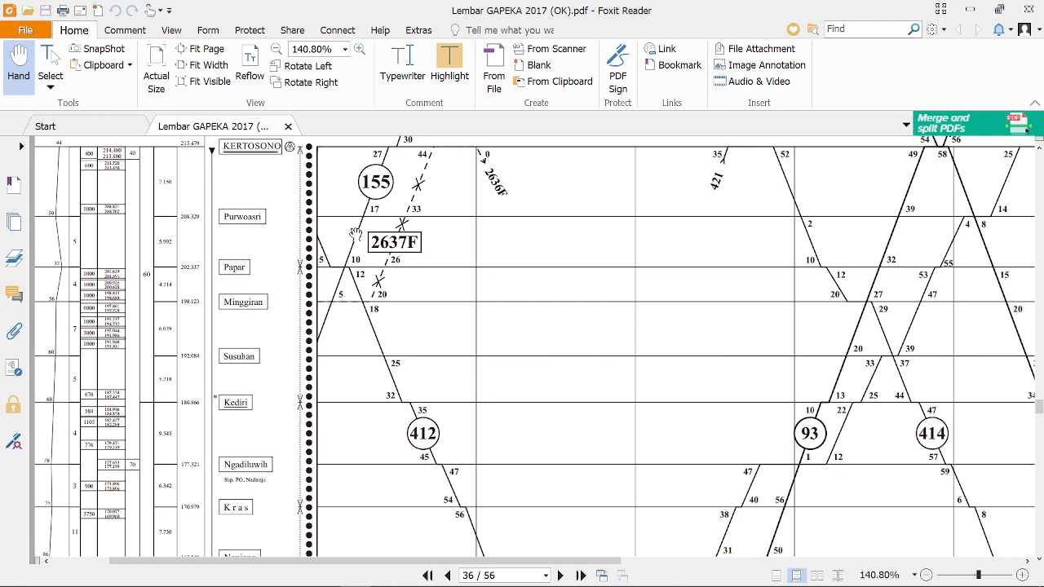
scroll(375, 212, up, 1)
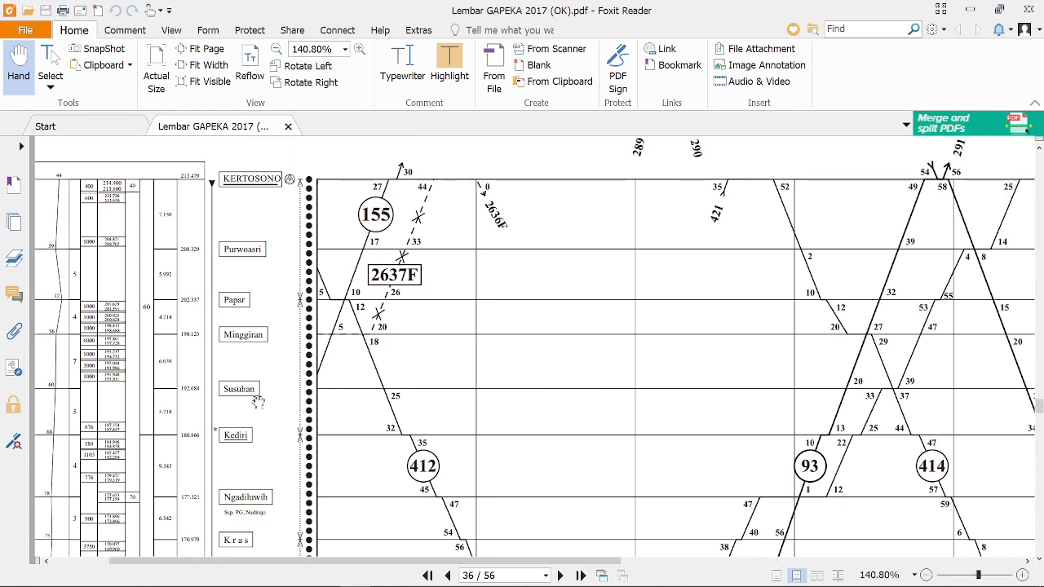
scroll(260, 432, down, 5)
scroll(258, 457, up, 3)
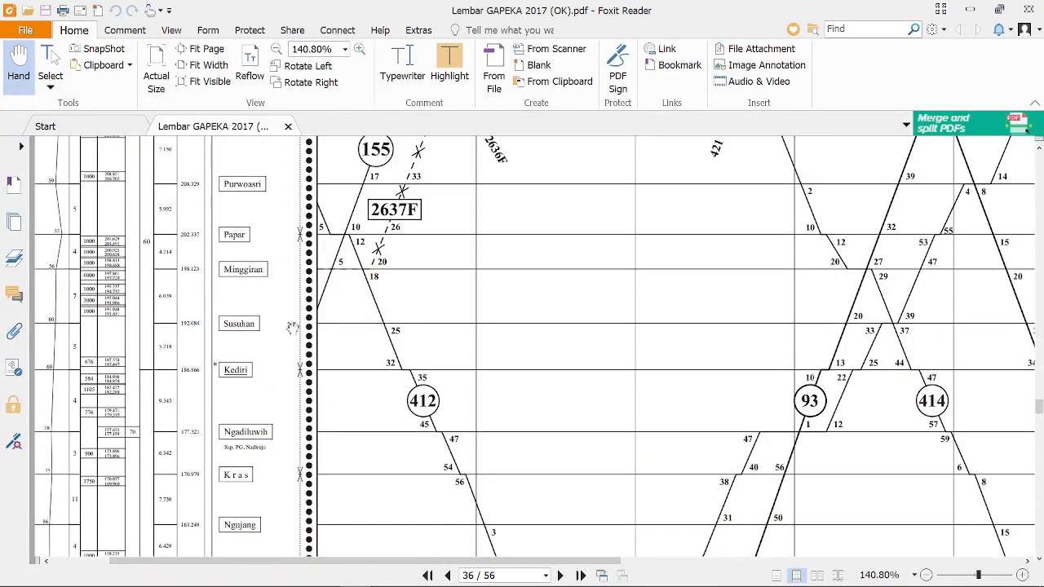
scroll(292, 326, up, 2)
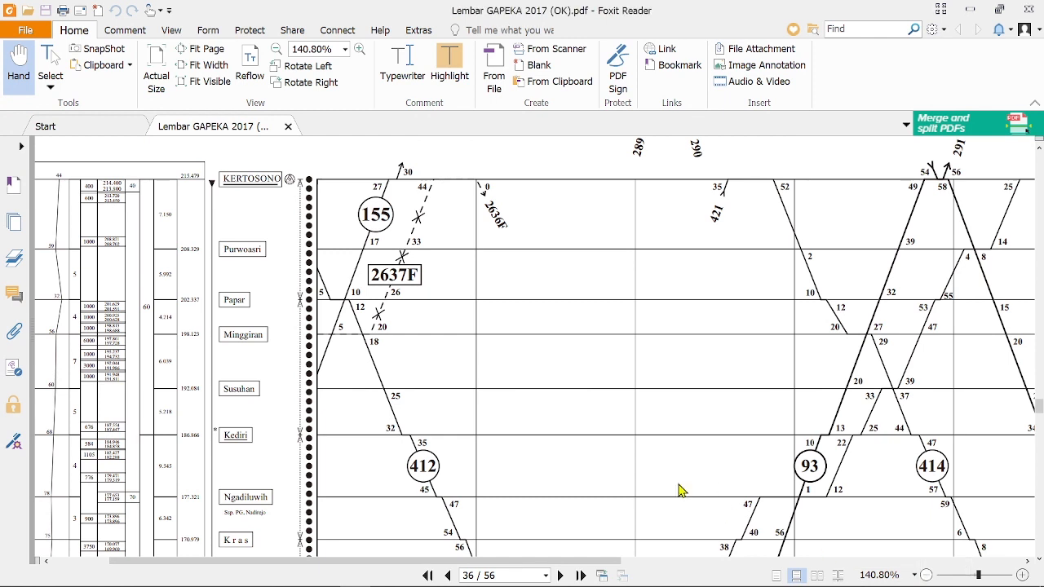
Reduce the PDF zoom to 106.80% and examine the regular train lines between Kertosono and Tulungagung, from train 155 through train 416
click(926, 575)
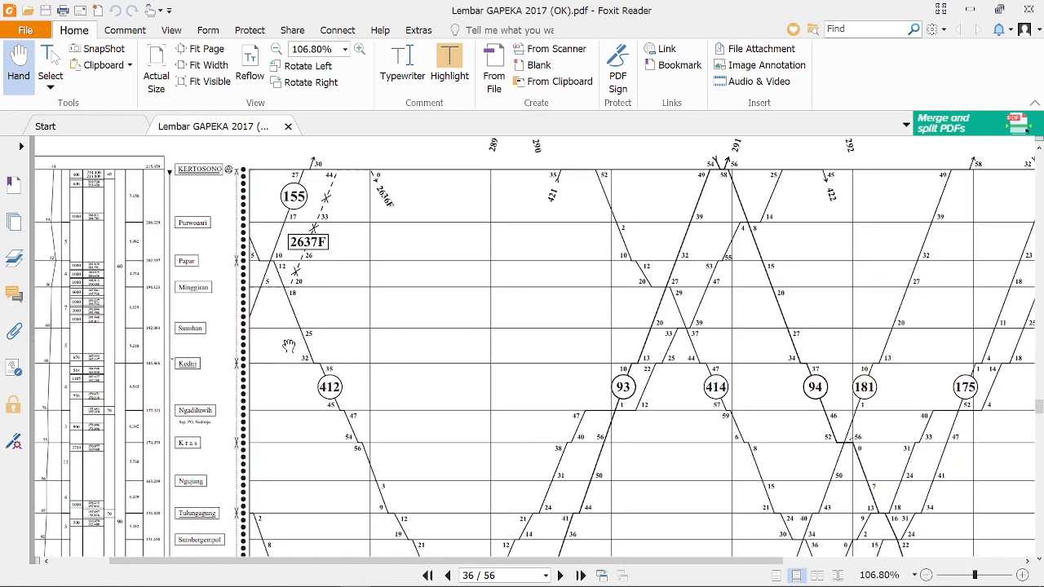
scroll(240, 220, up, 1)
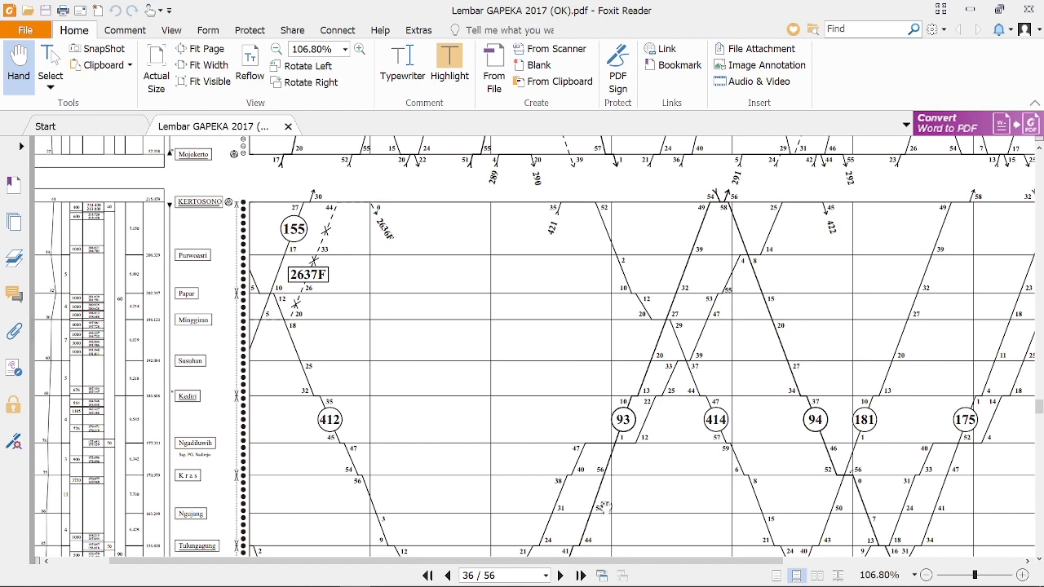
scroll(540, 519, down, 2)
scroll(540, 519, down, 3)
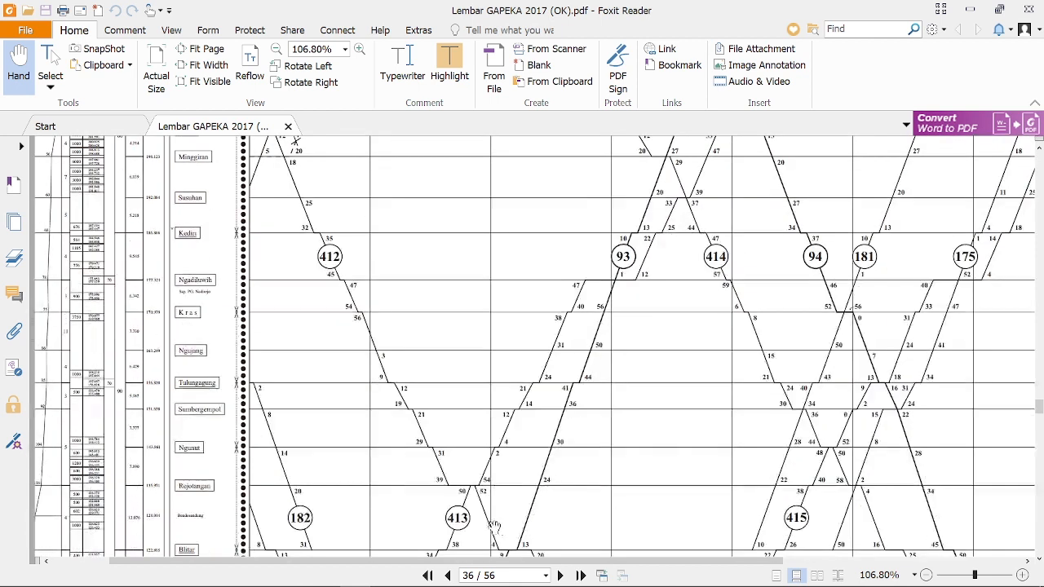
scroll(571, 342, up, 4)
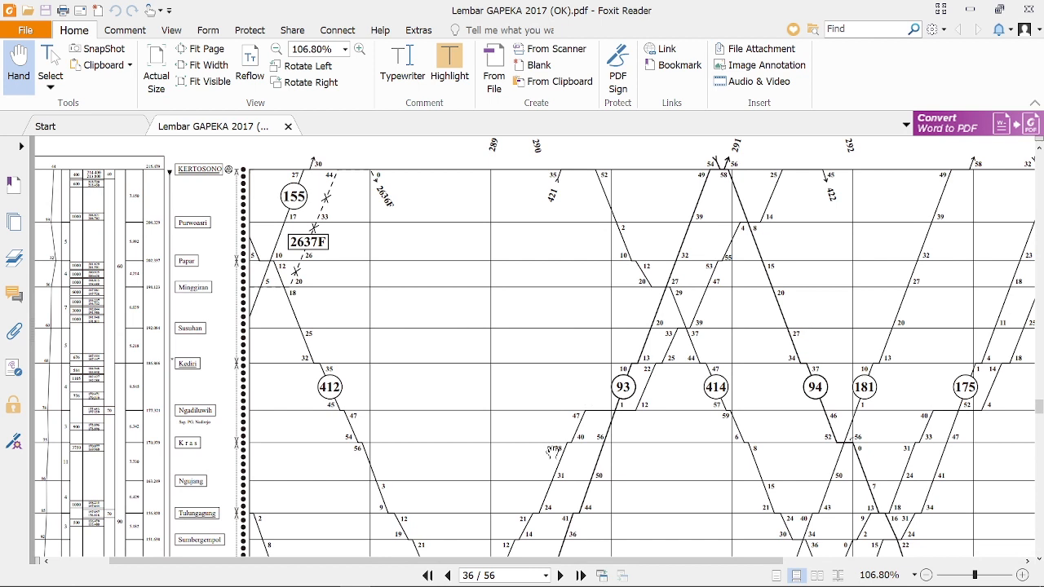
scroll(551, 450, up, 1)
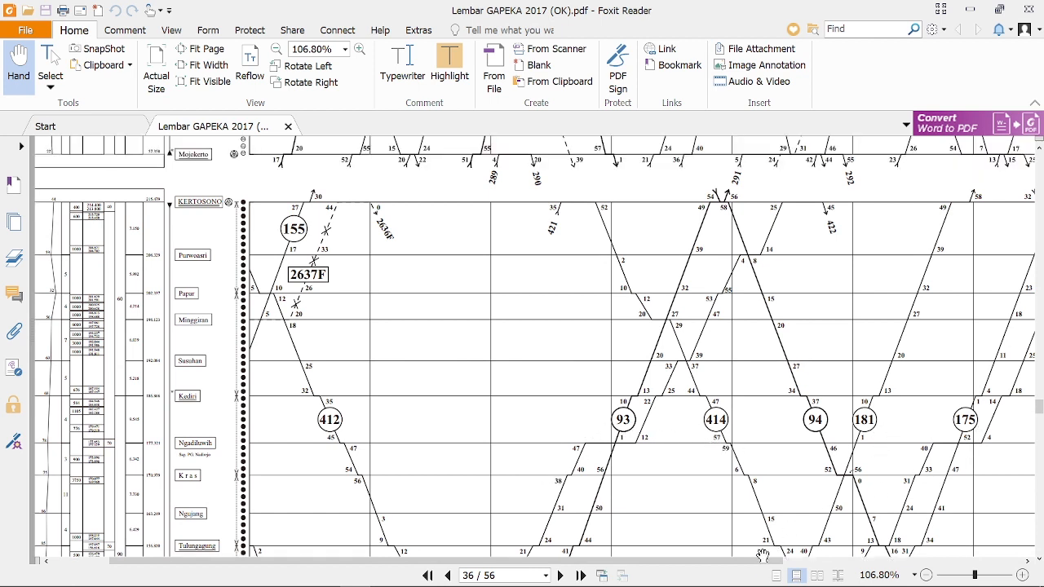
drag(792, 561, 870, 554)
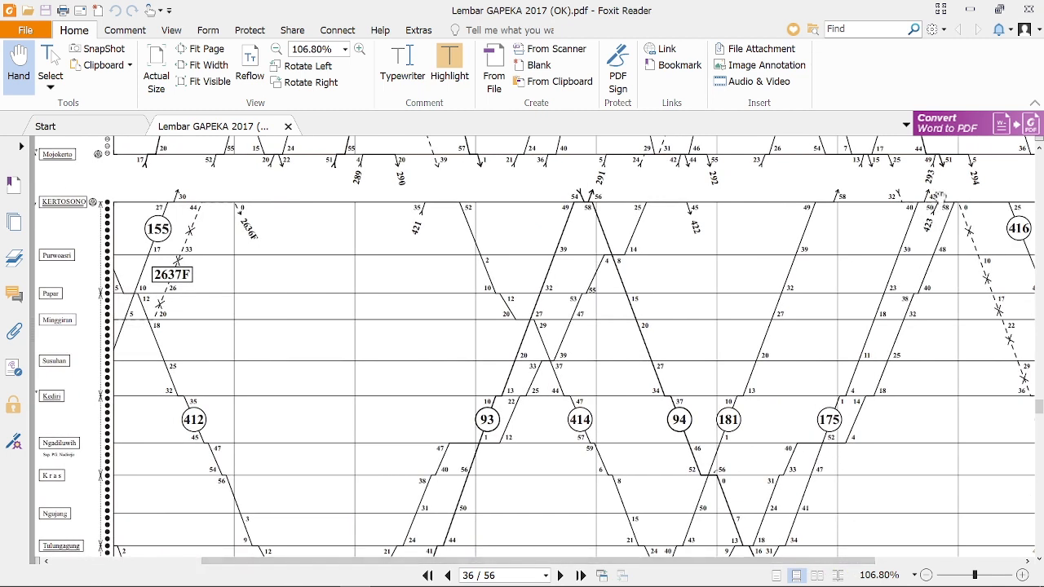
drag(740, 562, 596, 559)
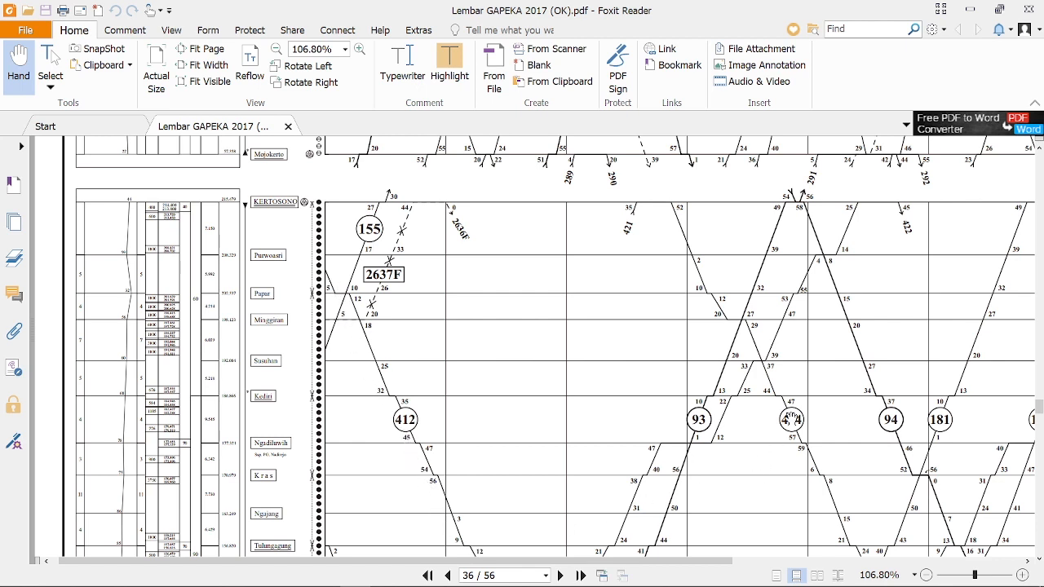
drag(717, 566, 915, 559)
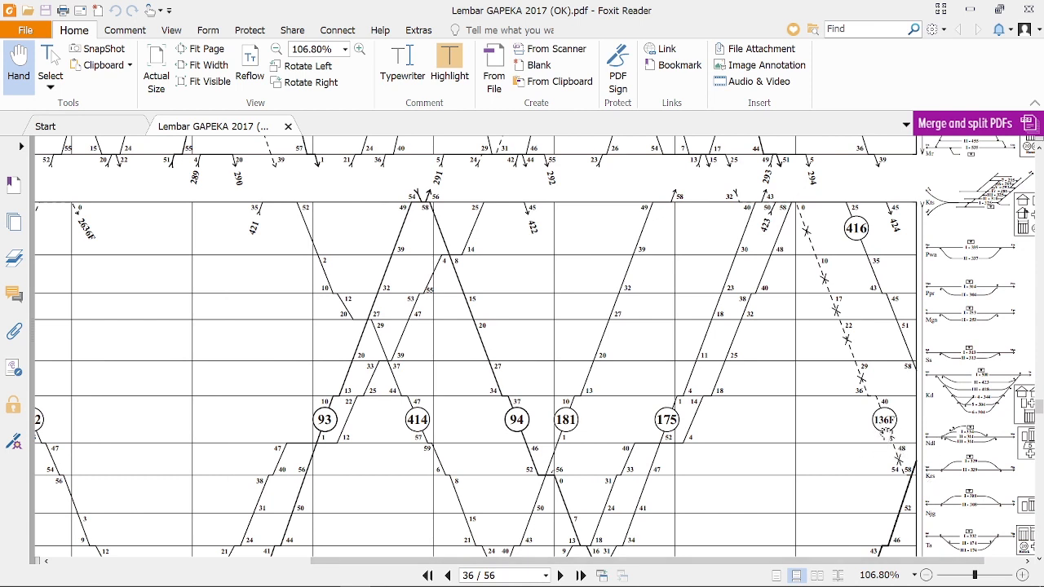
scroll(799, 531, left, 5)
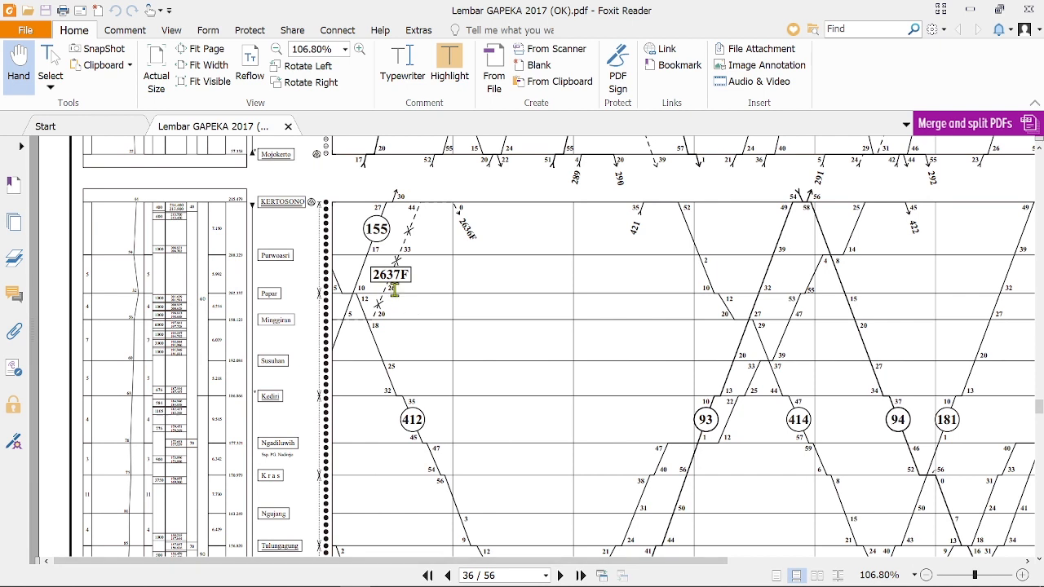
Switch to the Word document SO UJ GAPEKA and clear the text selection in the supporting data list
key(alt+Tab)
key(alt+Tab)
key(alt+Tab)
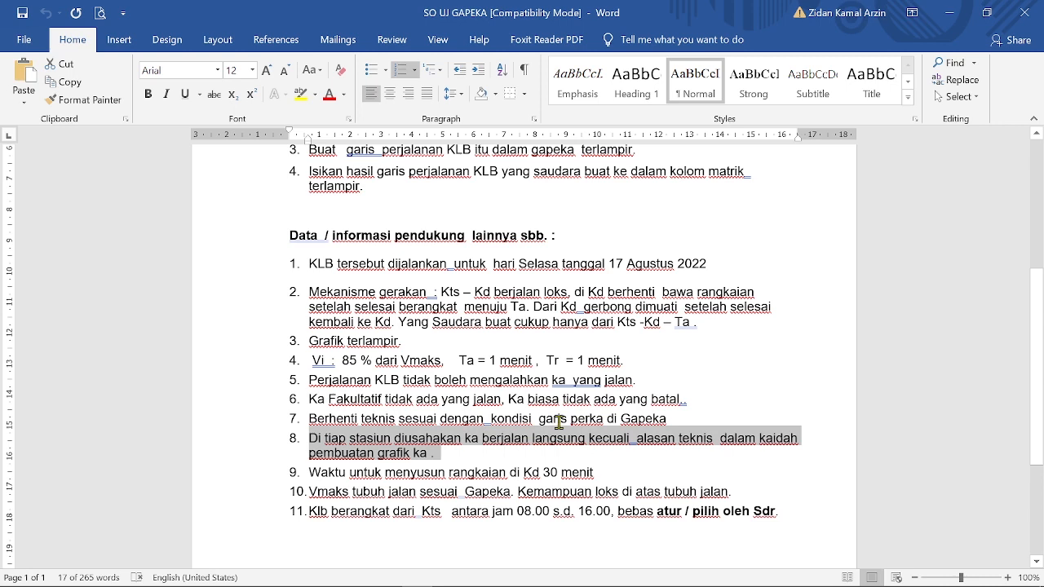
click(343, 411)
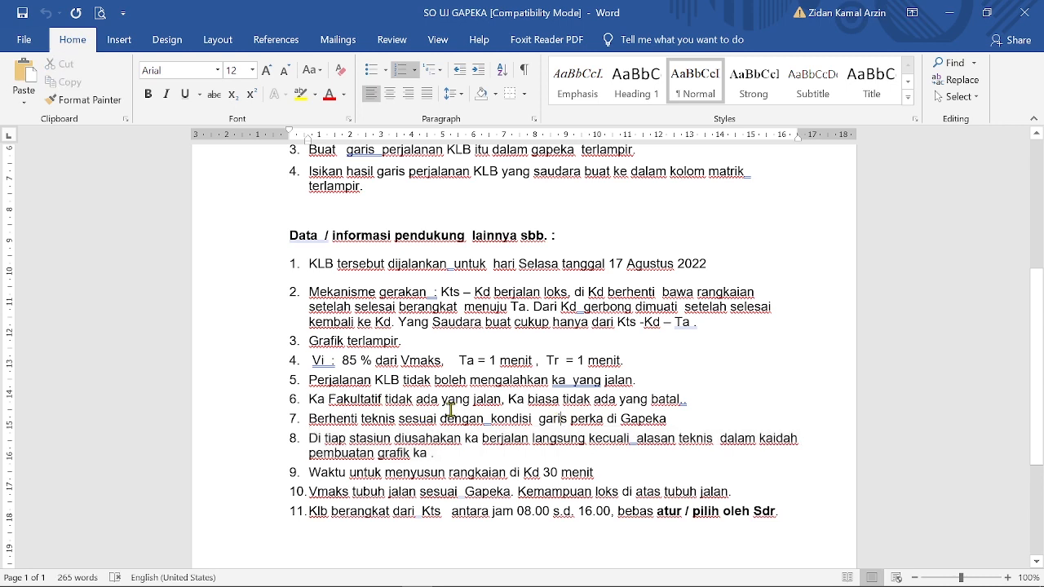
Switch back to jTrainGraph, bring up the train graph and zoom it out one level
key(alt+Tab)
key(alt+Tab)
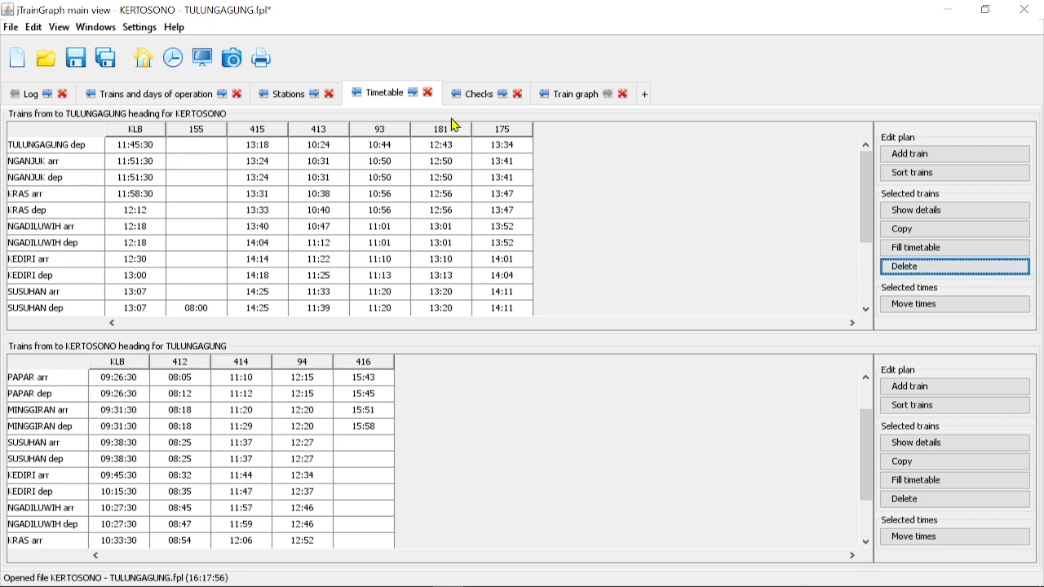
click(566, 103)
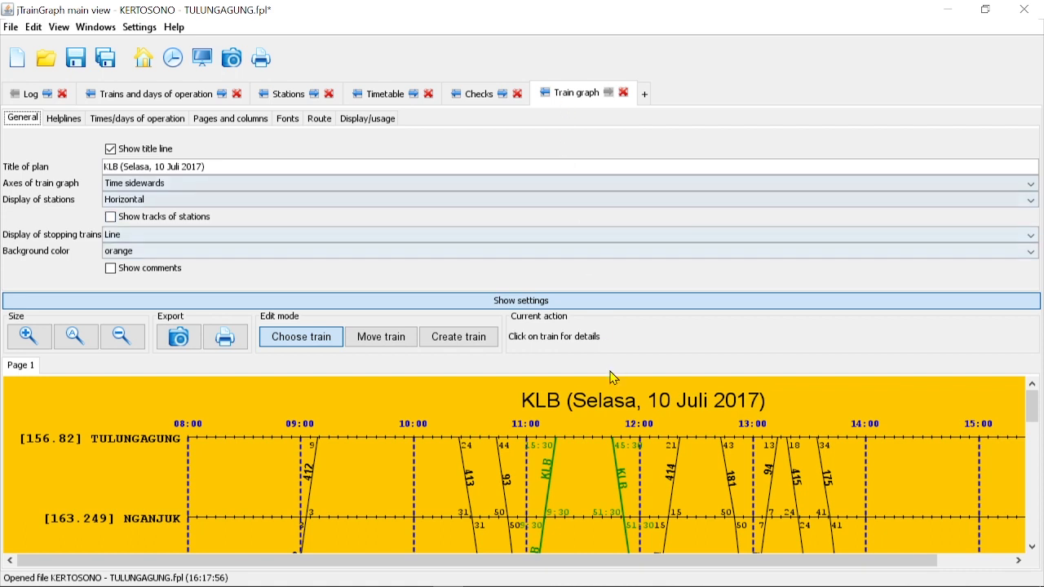
drag(568, 562, 642, 563)
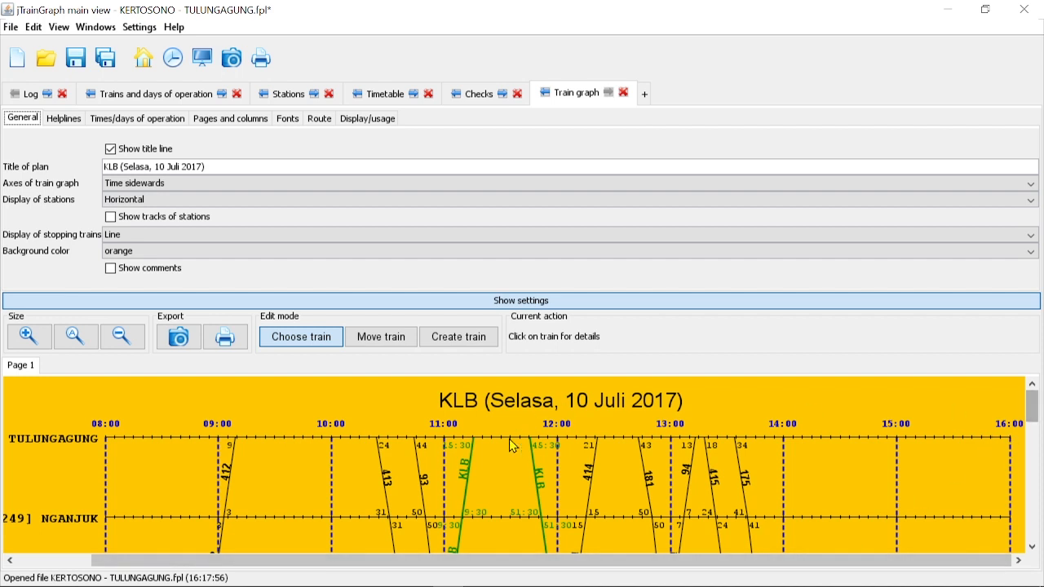
click(124, 338)
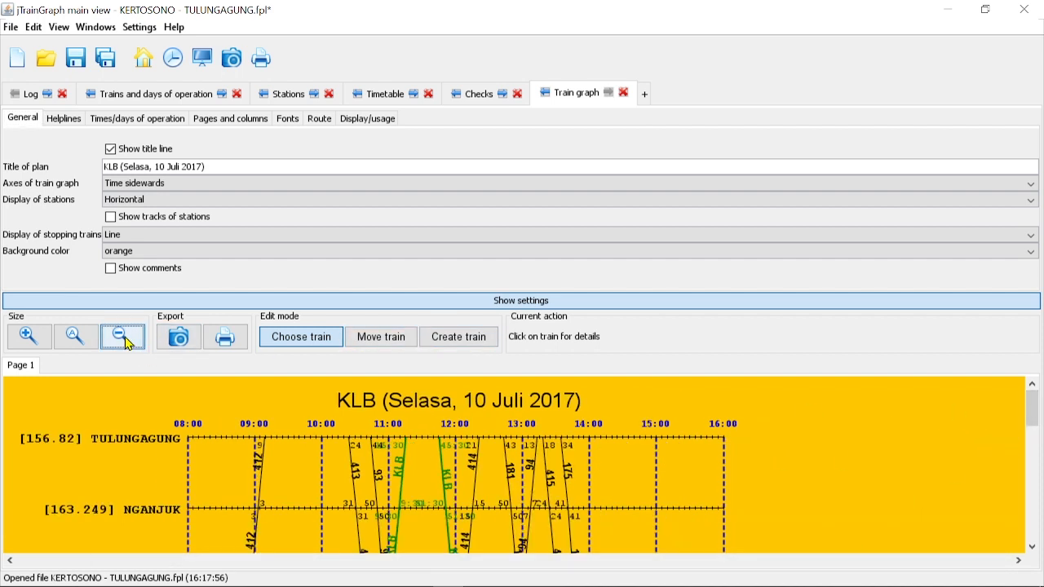
mouse_move(1032, 401)
mouse_down()
mouse_move(1028, 429)
mouse_move(1029, 406)
mouse_up()
Shorten the title of the plan to KLB by removing the day and date
click(106, 168)
drag(220, 170, 119, 163)
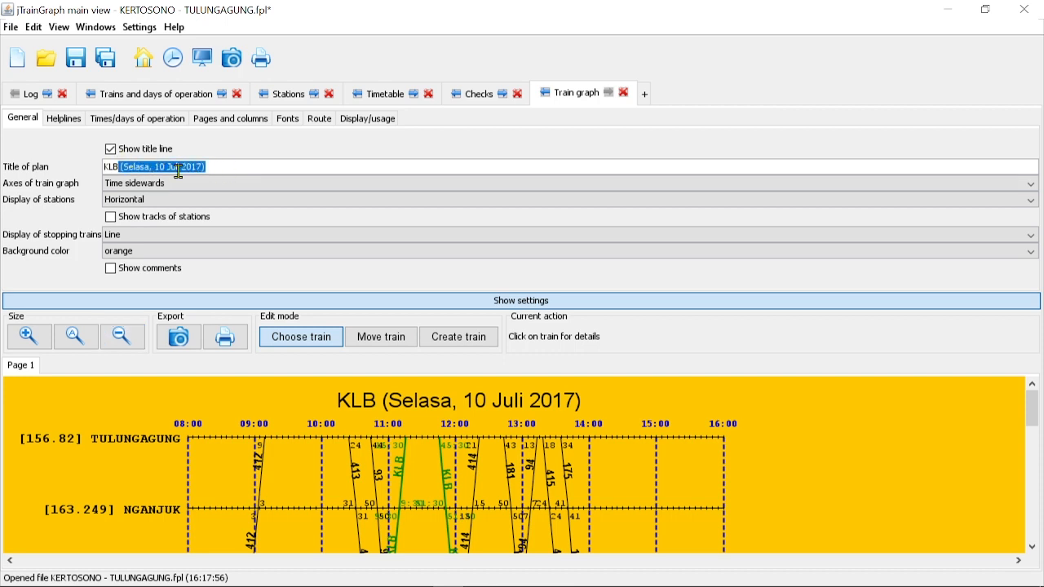
key(BackSpace)
click(438, 337)
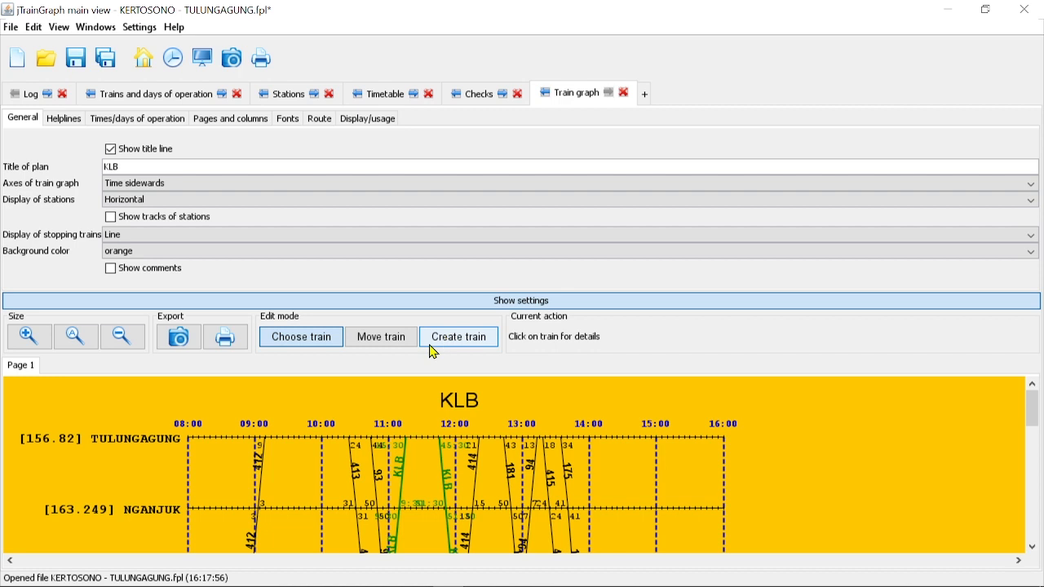
Look at the graph axes options, then try the vertical display of stations and set it back to Horizontal
click(148, 190)
click(152, 198)
click(156, 186)
click(155, 212)
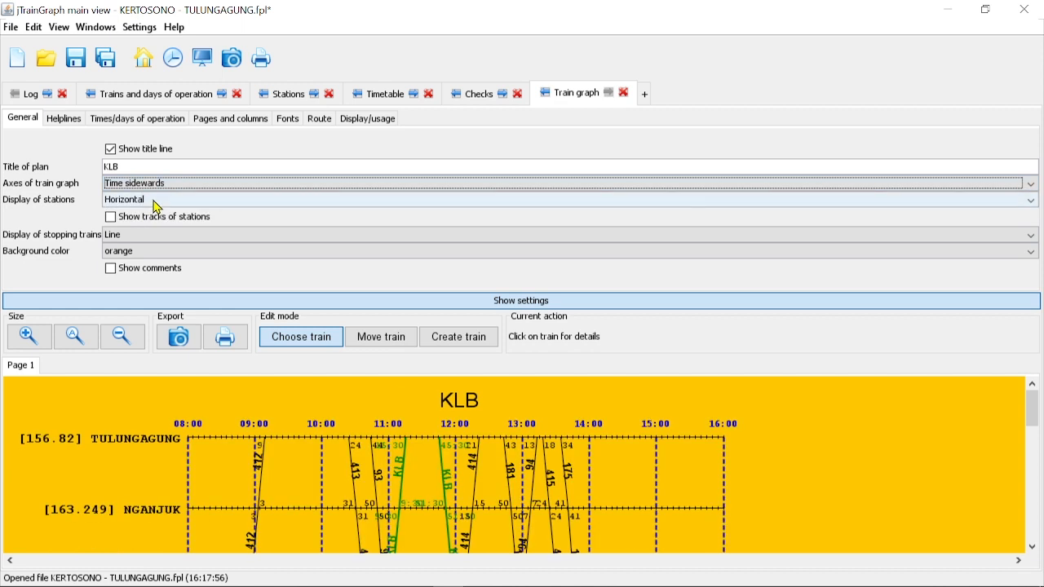
click(158, 207)
click(157, 228)
click(155, 206)
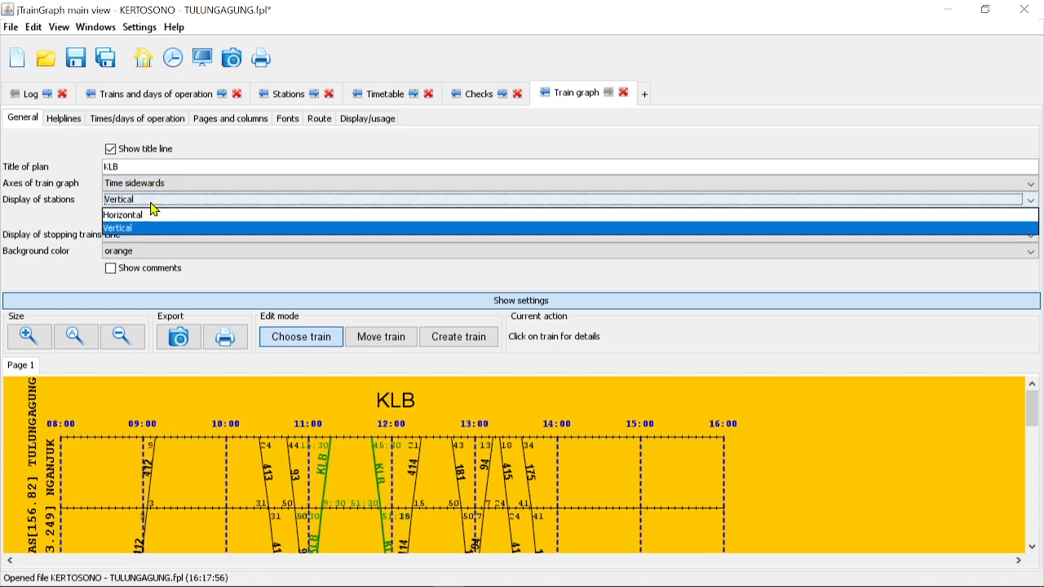
click(151, 215)
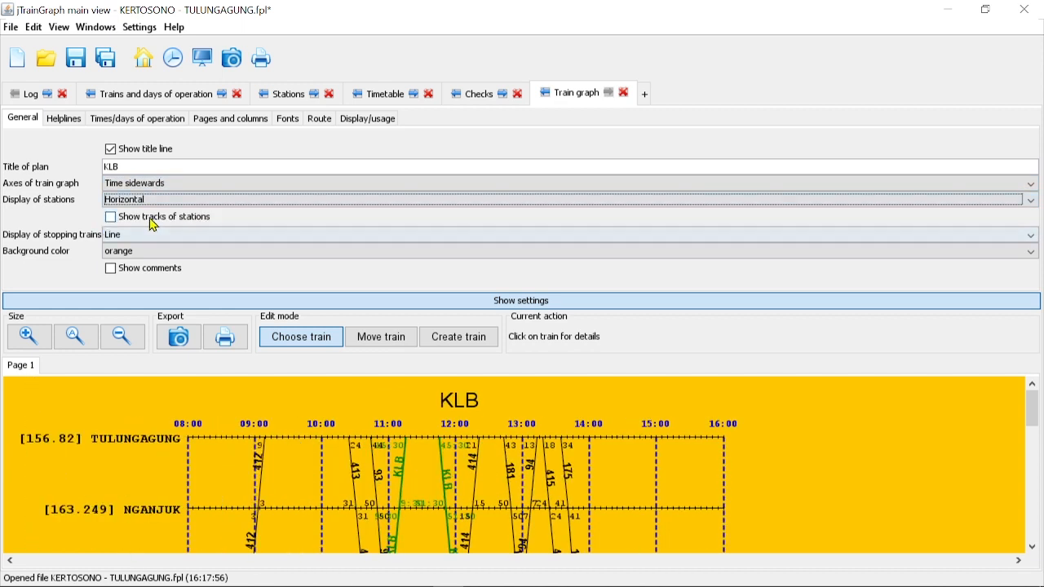
Show the tracks of stations in the train graph, examine the train lines, and hide the tracks again
click(145, 220)
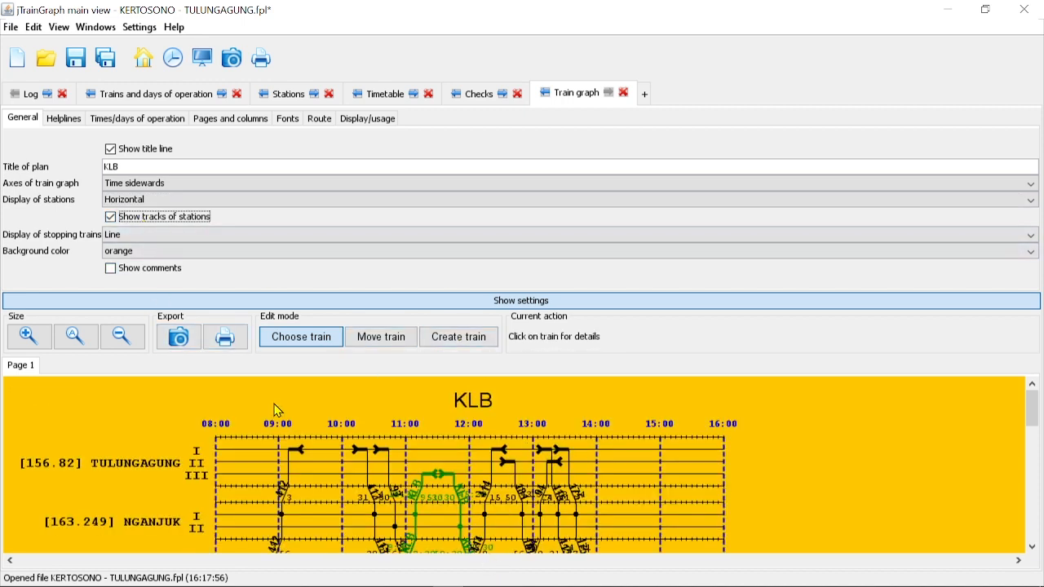
scroll(390, 450, down, 1)
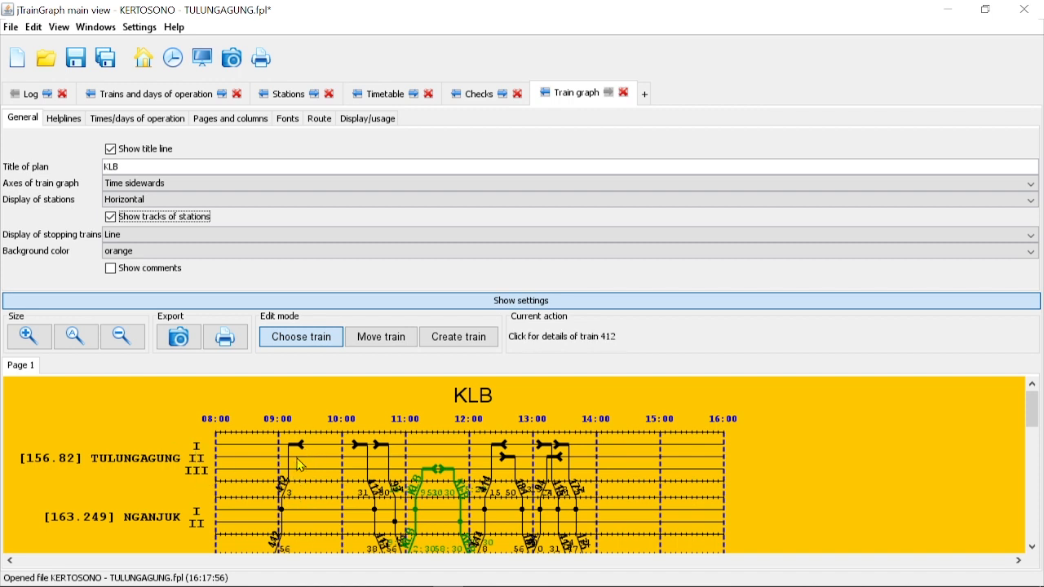
scroll(285, 468, down, 3)
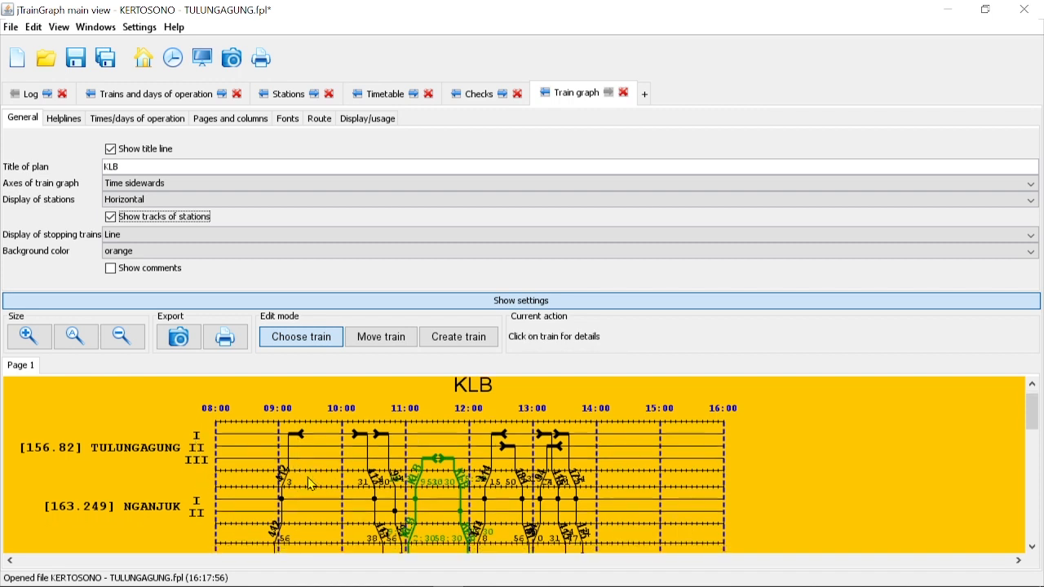
scroll(265, 481, up, 3)
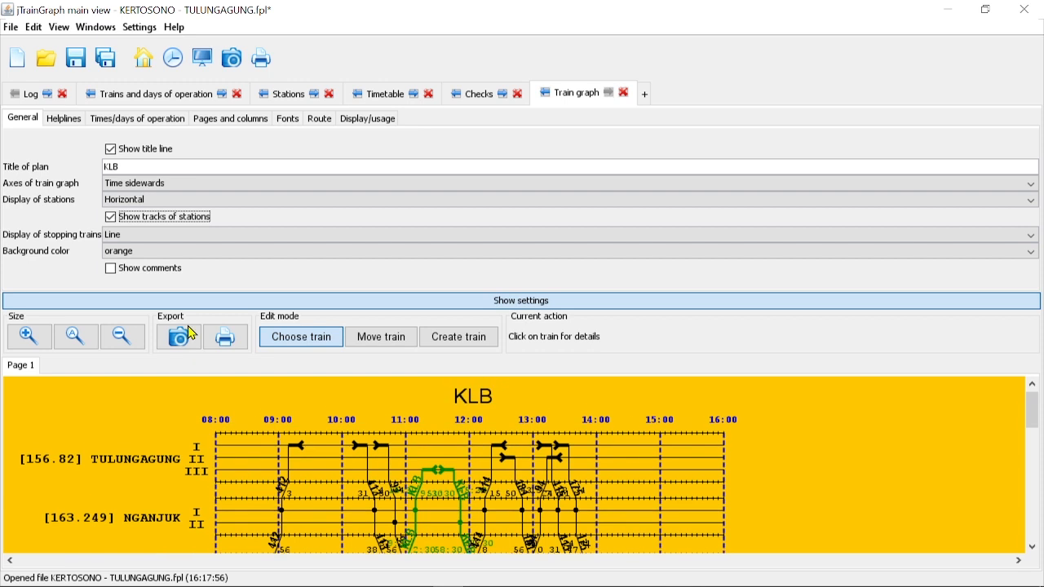
click(112, 216)
Try Cubic lines for the display of stopping trains, restore Line, and look through the background colors, keeping orange
click(131, 236)
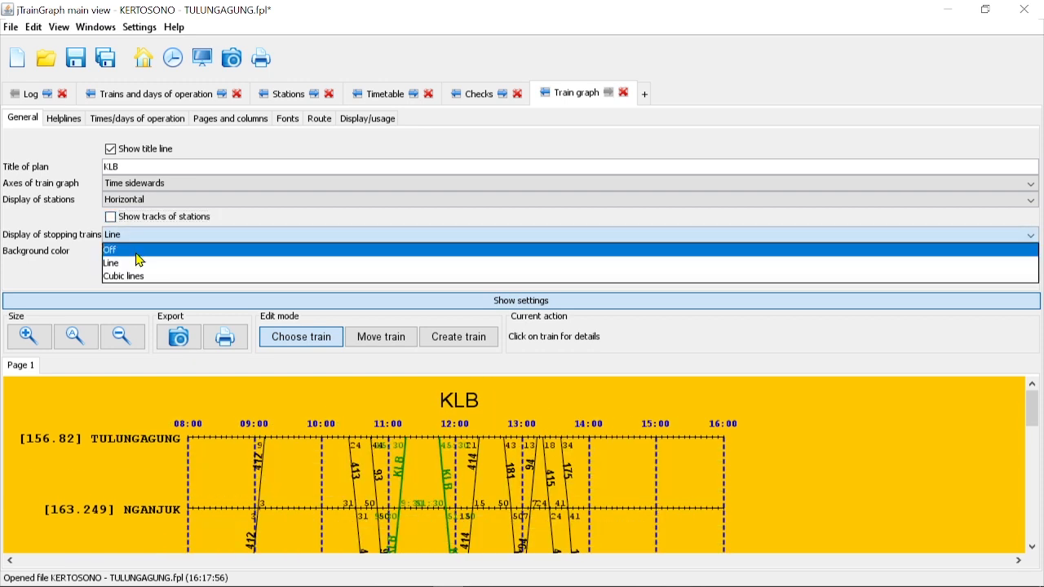
click(135, 278)
click(134, 241)
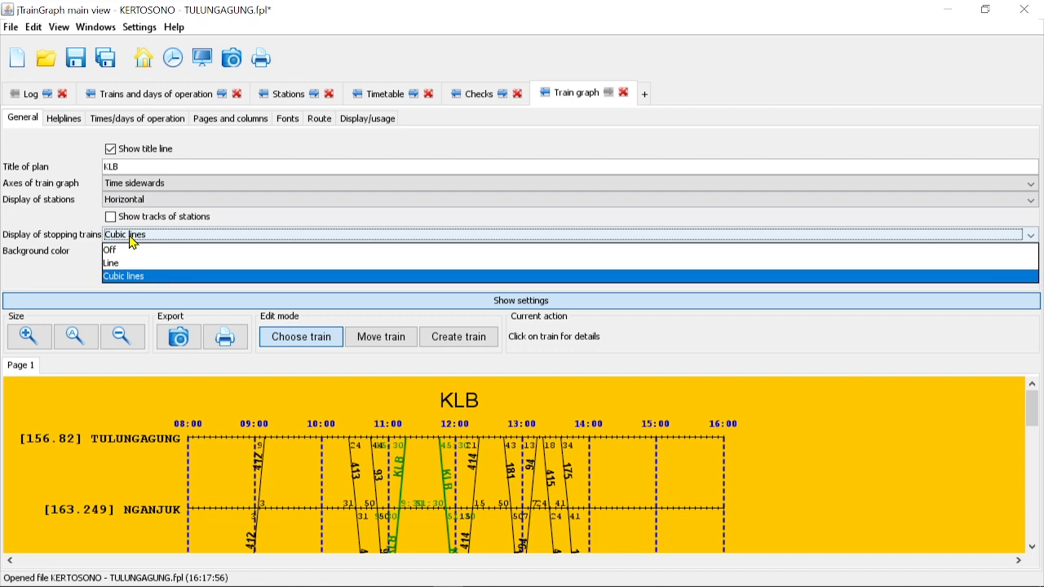
click(147, 267)
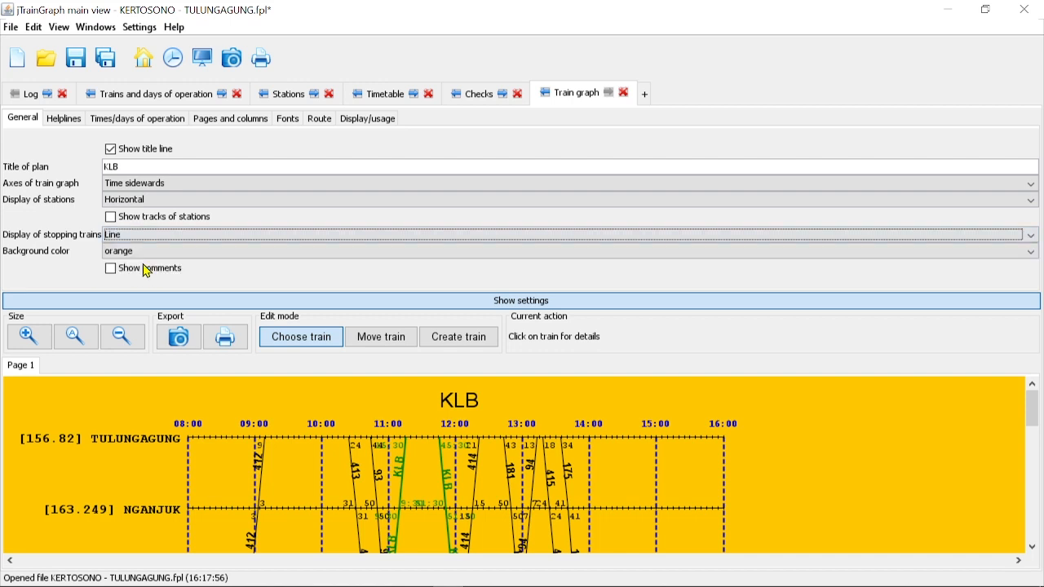
click(140, 256)
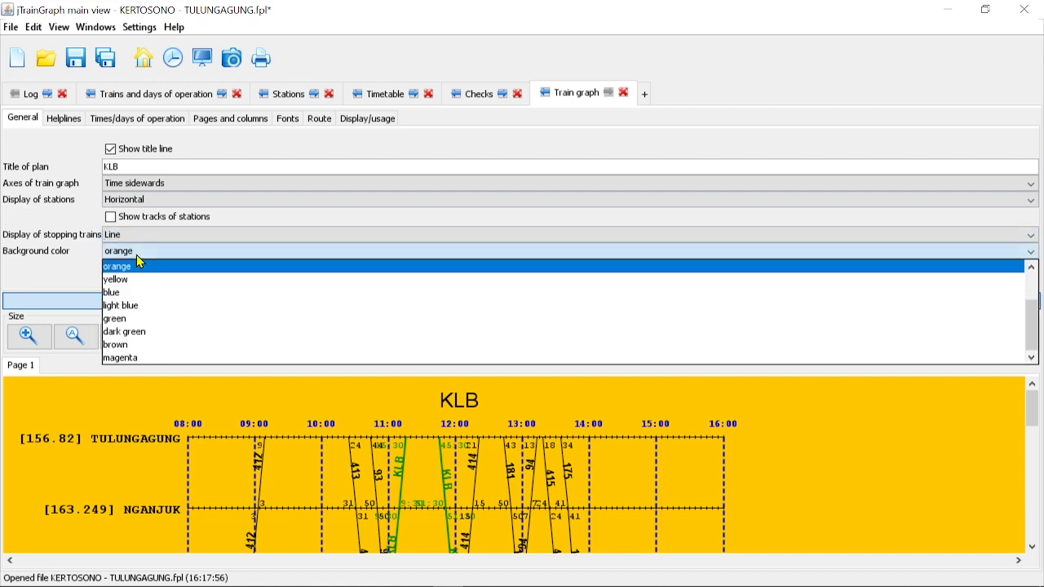
click(140, 257)
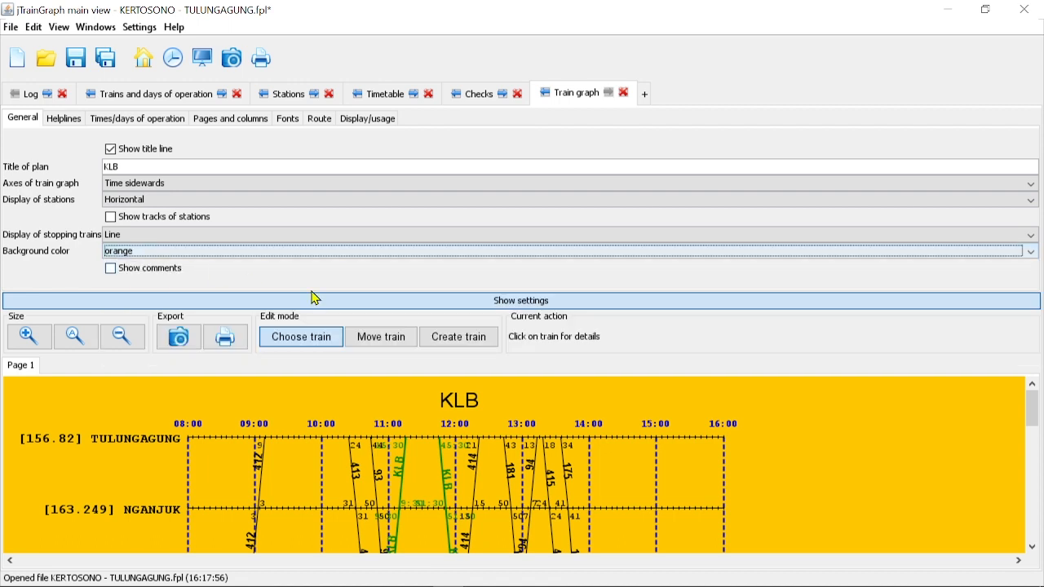
Examine the graph's times and days of operation and compare them with the KLB data in the Word document SO UJ GAPEKA
click(139, 122)
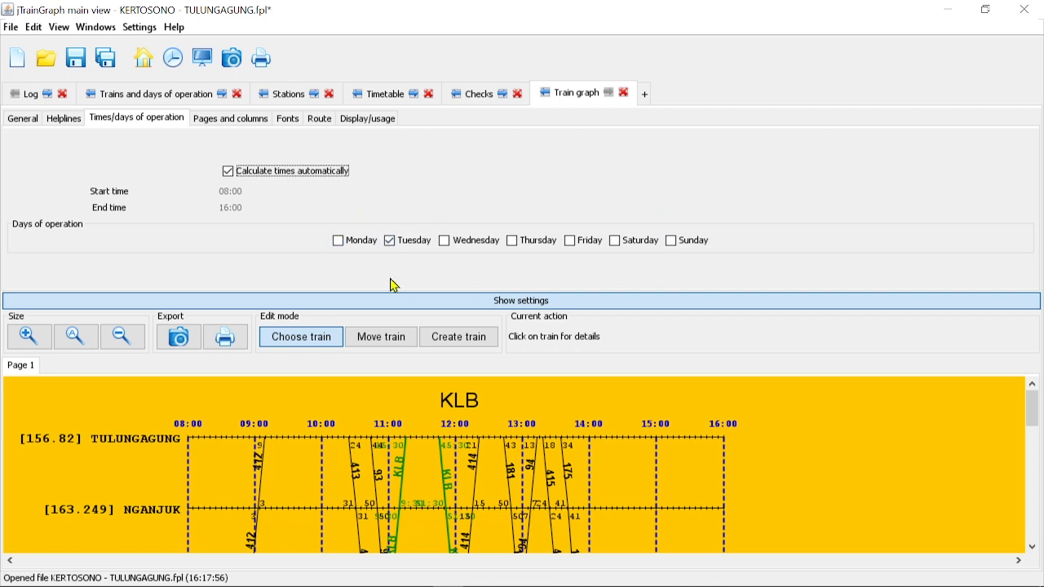
key(alt+Tab)
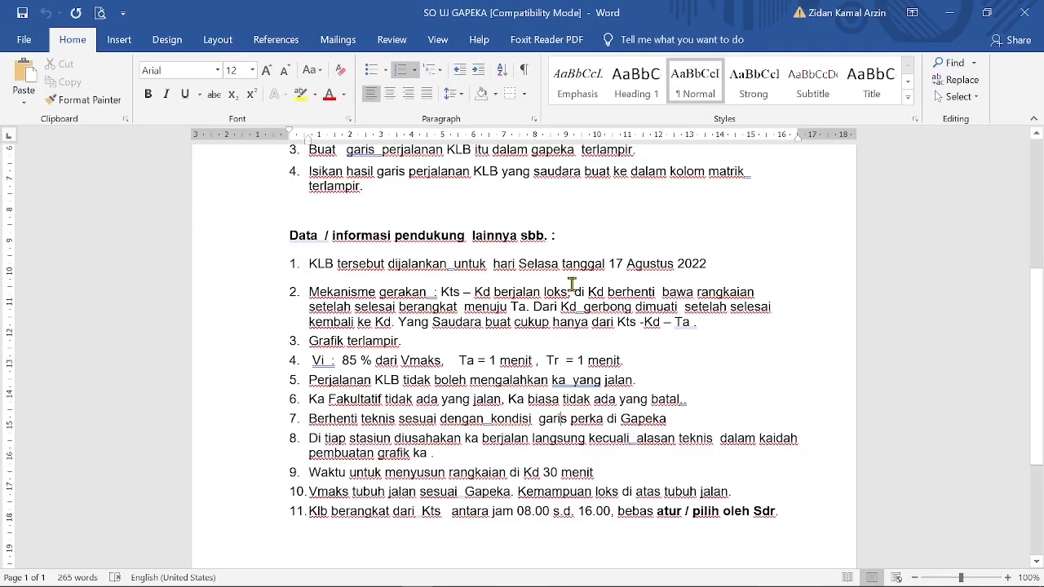
key(alt+Tab)
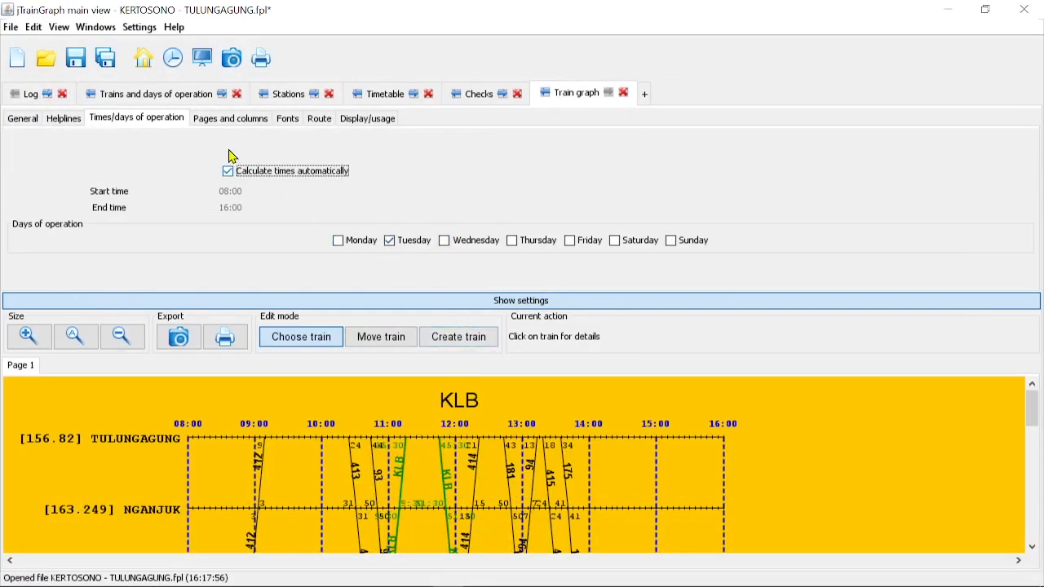
Return to the general graph settings, look over the train lines, and review the rule checks of the timetable
click(25, 120)
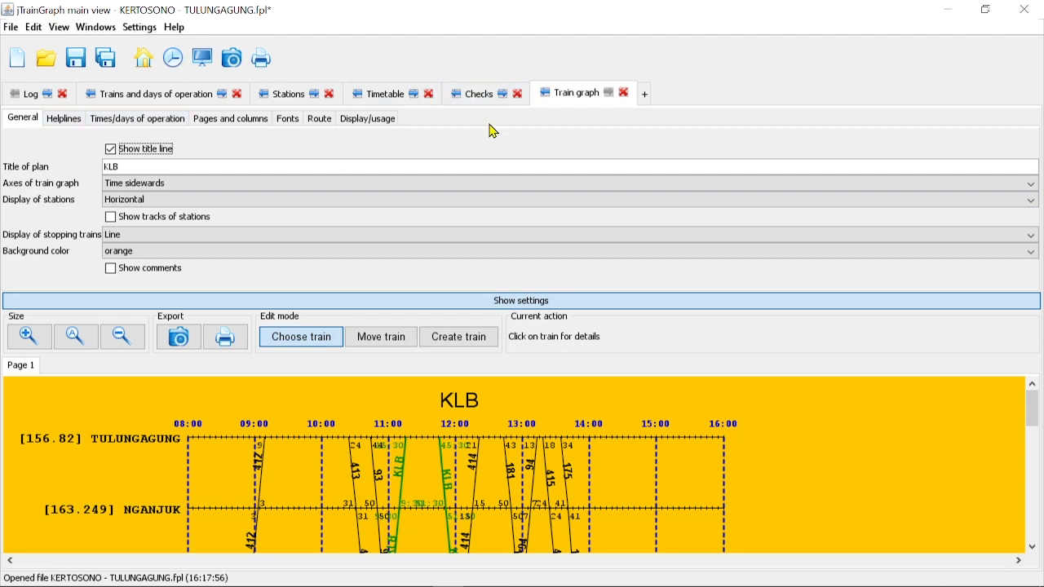
scroll(639, 427, down, 2)
scroll(1034, 432, down, 5)
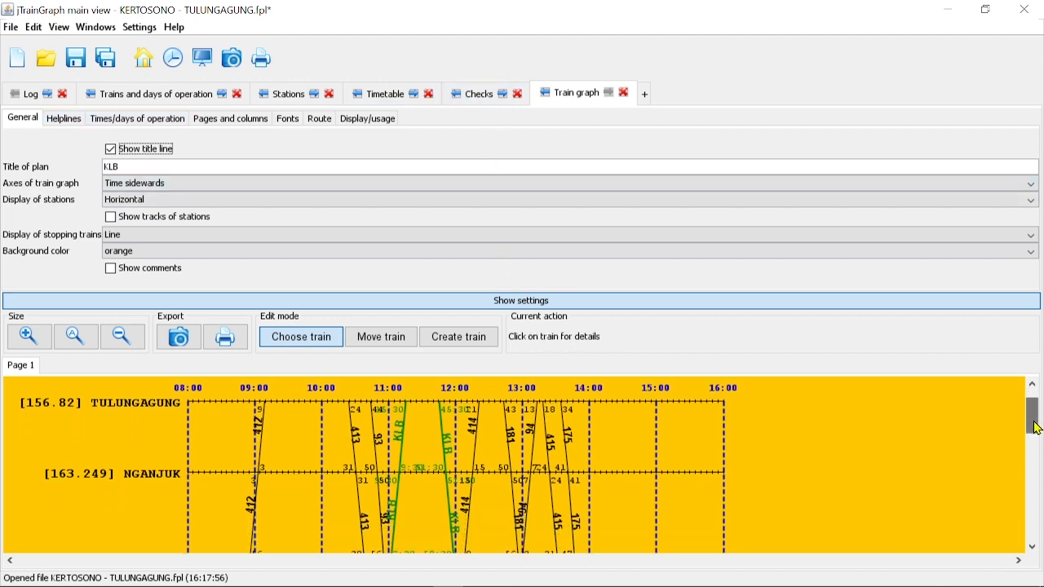
drag(1034, 445, 993, 411)
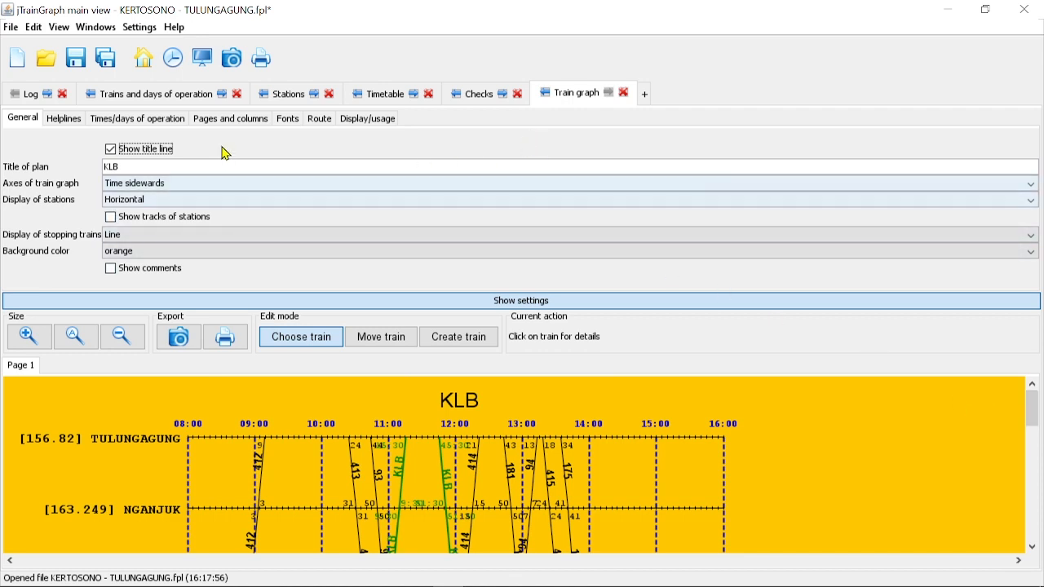
click(490, 100)
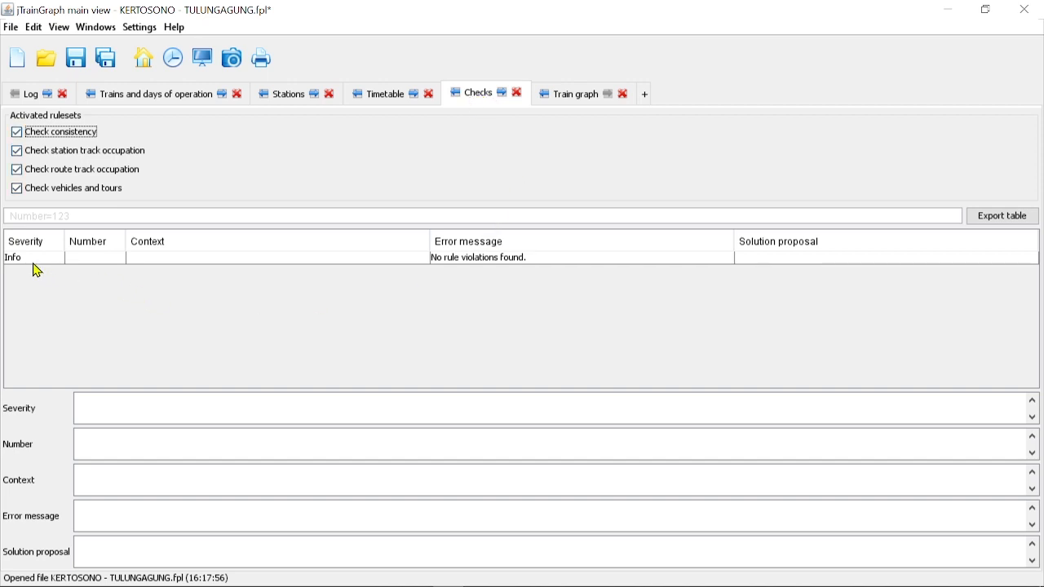
Set the PAPAR arrival track of train 155 to I in its train details and close them
click(394, 101)
scroll(241, 264, down, 3)
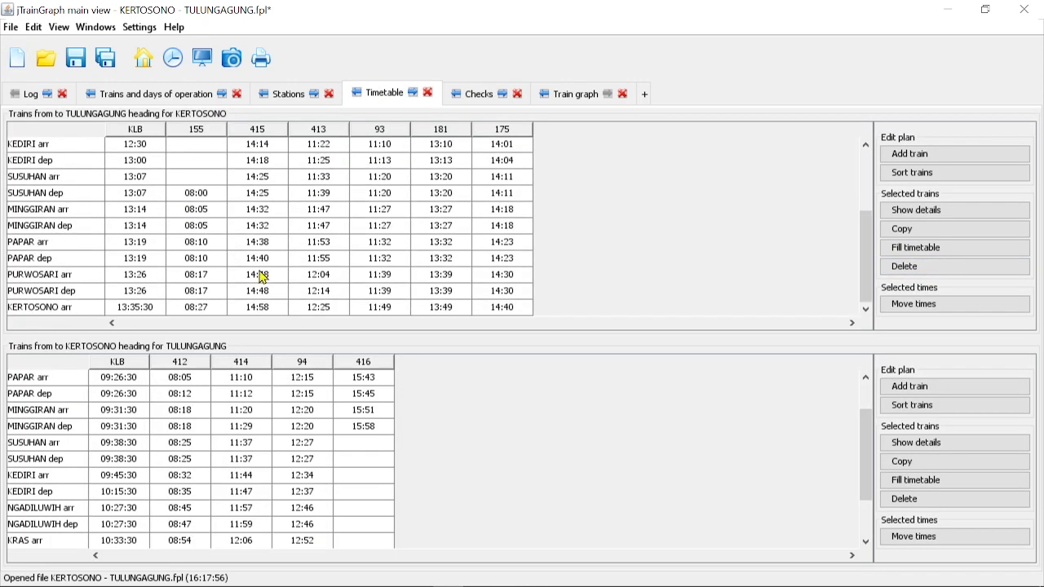
click(196, 193)
click(917, 210)
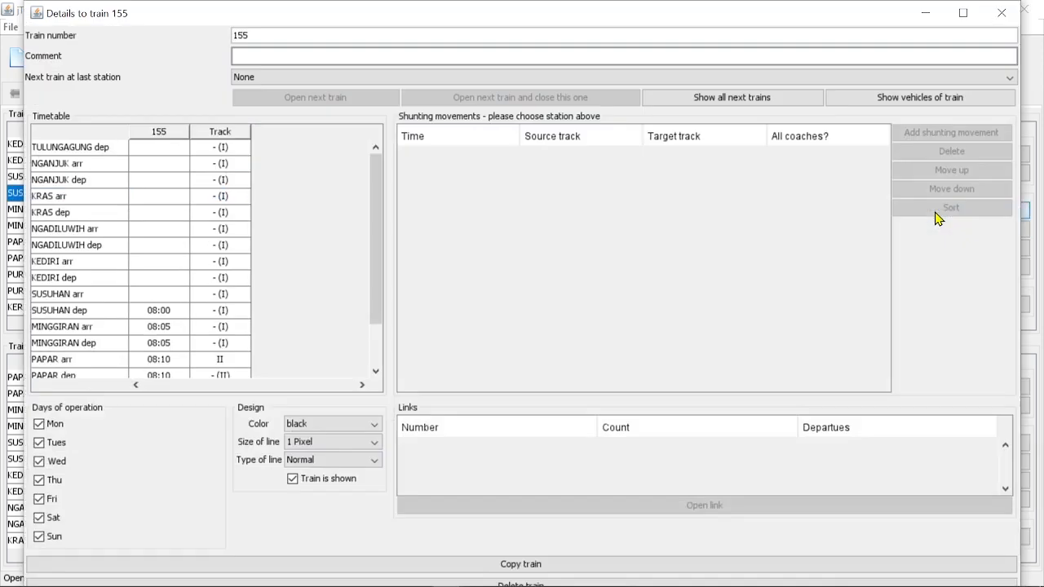
click(228, 153)
click(229, 148)
click(228, 359)
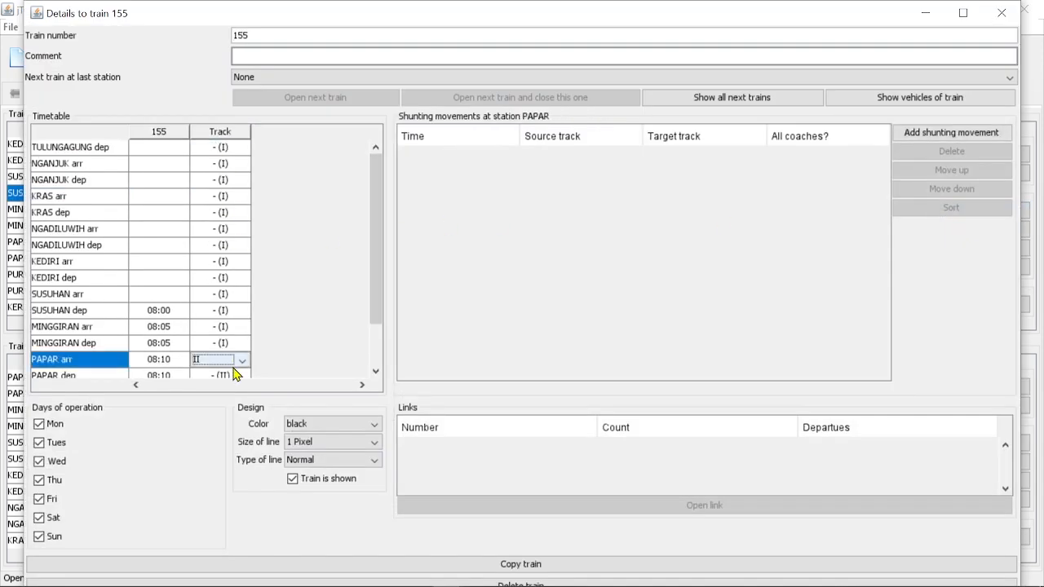
click(218, 389)
click(1001, 13)
Review the rule checks for trains 155 and 412 at PAPAR and compare them with the timetable
click(475, 96)
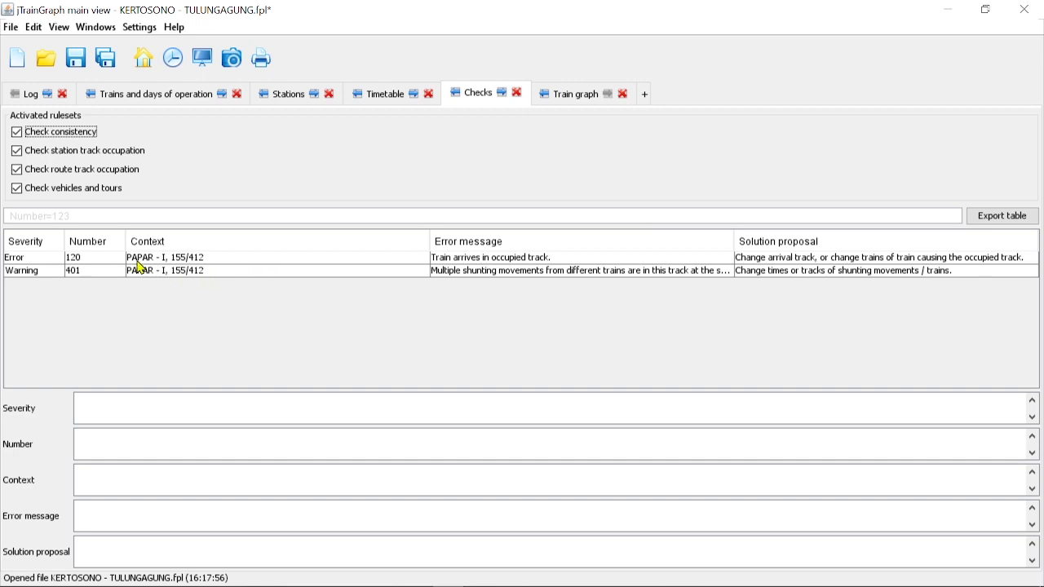
click(389, 102)
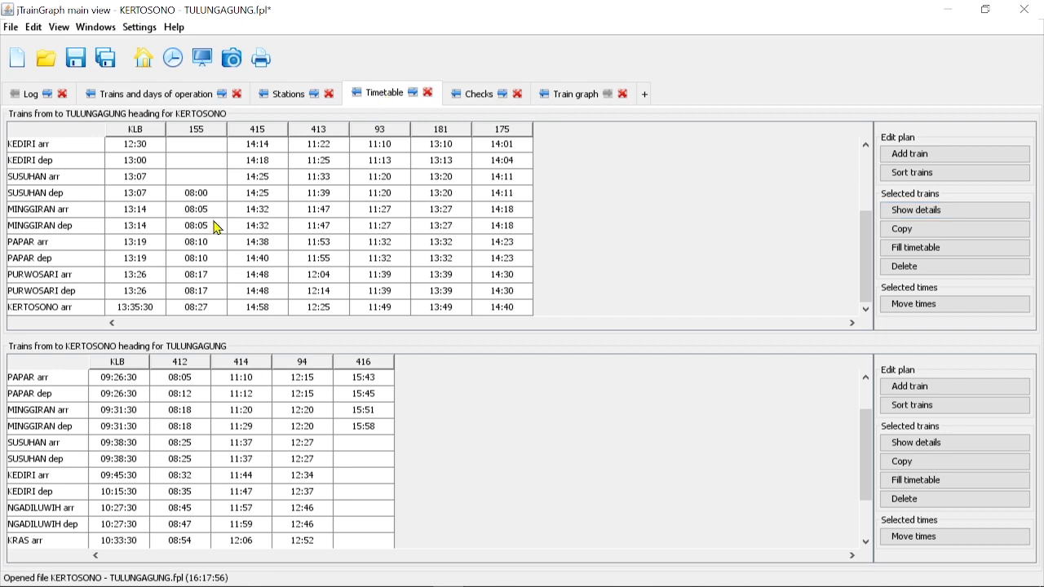
click(474, 96)
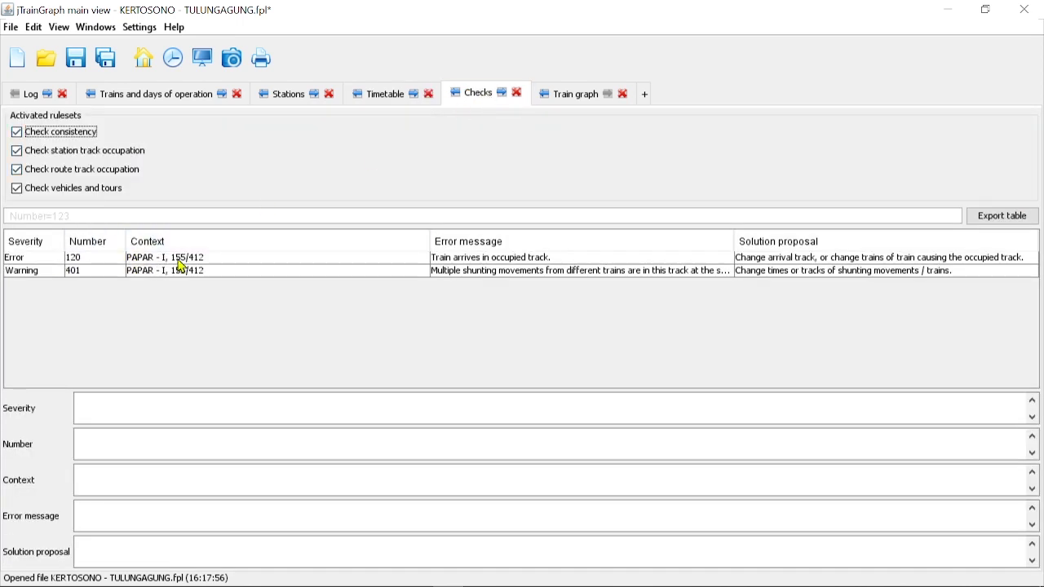
Set the PAPAR arrival track of train 155 to II, add a shunting movement at PAPAR, and close the train details
click(386, 105)
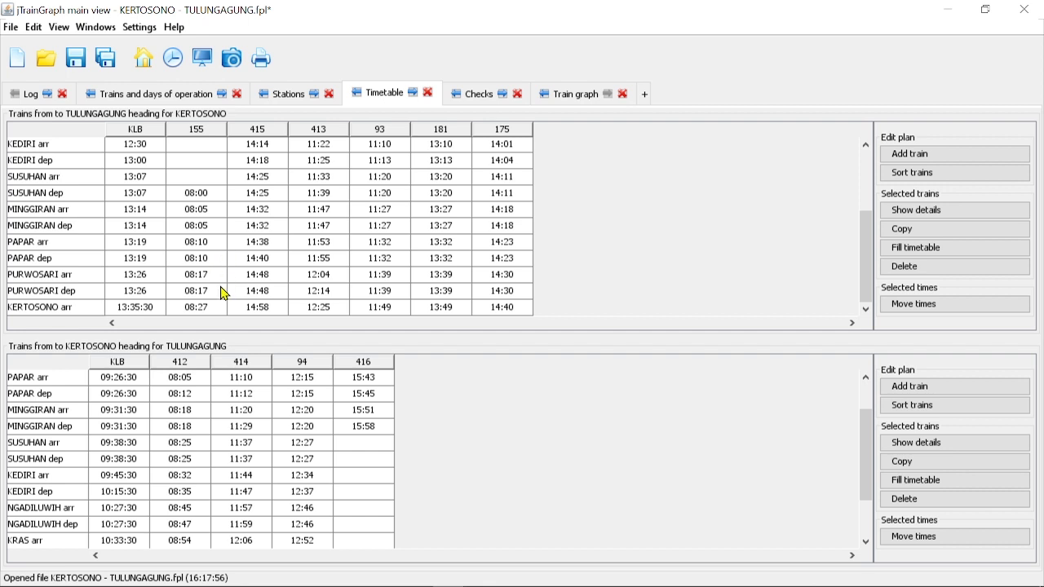
click(215, 213)
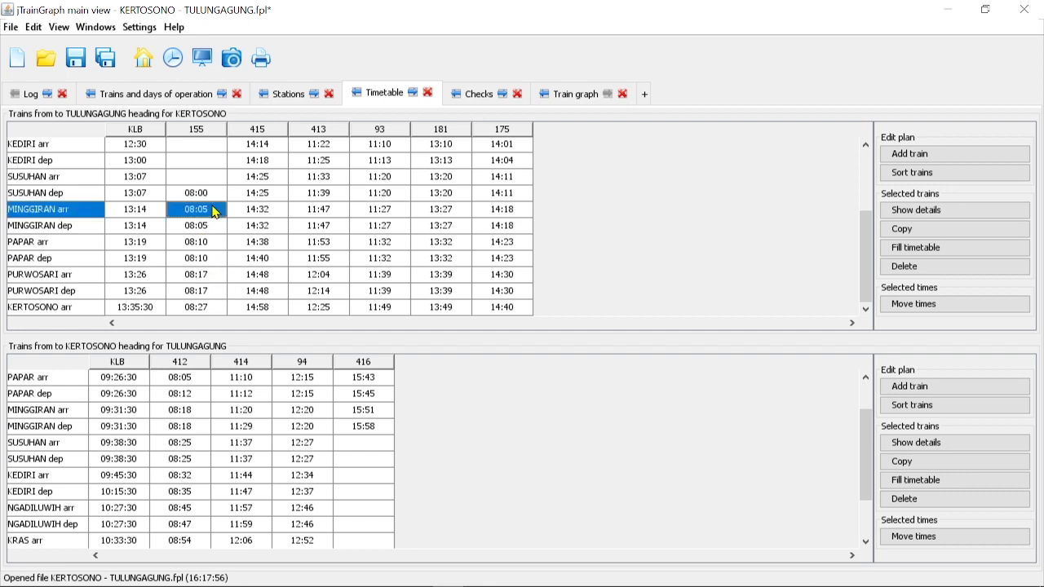
click(197, 247)
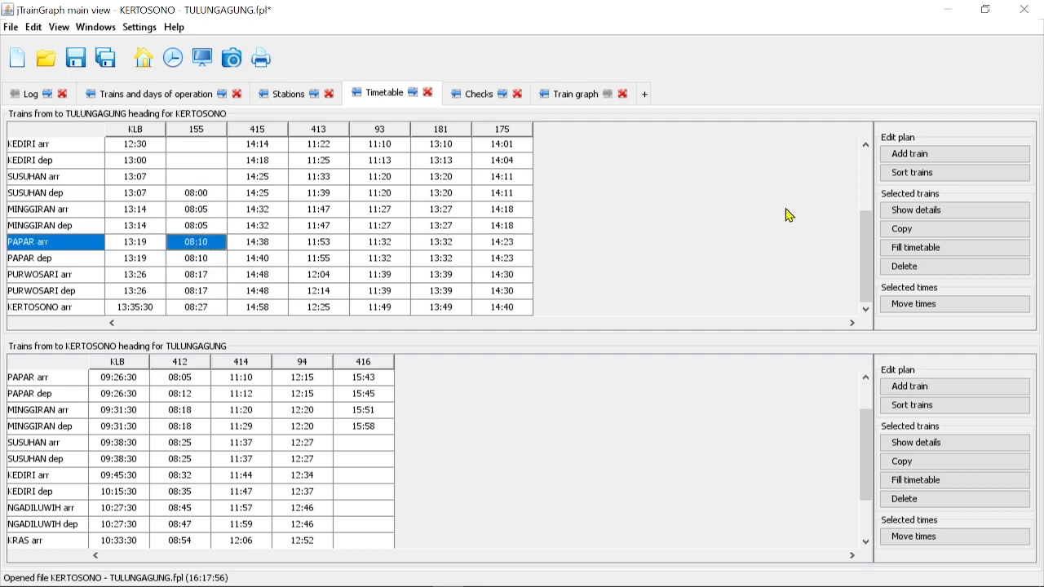
click(936, 217)
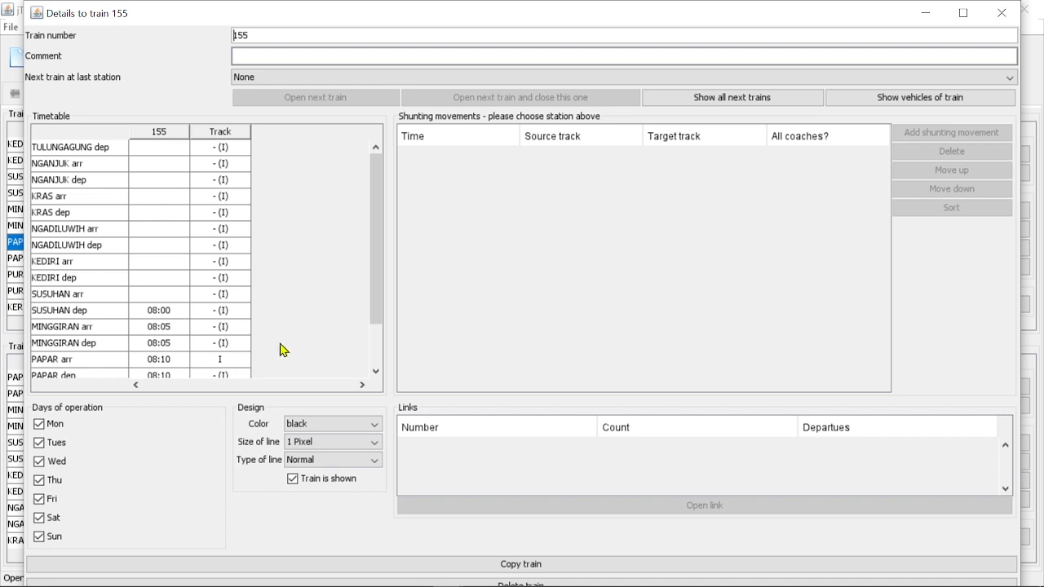
scroll(283, 349, down, 1)
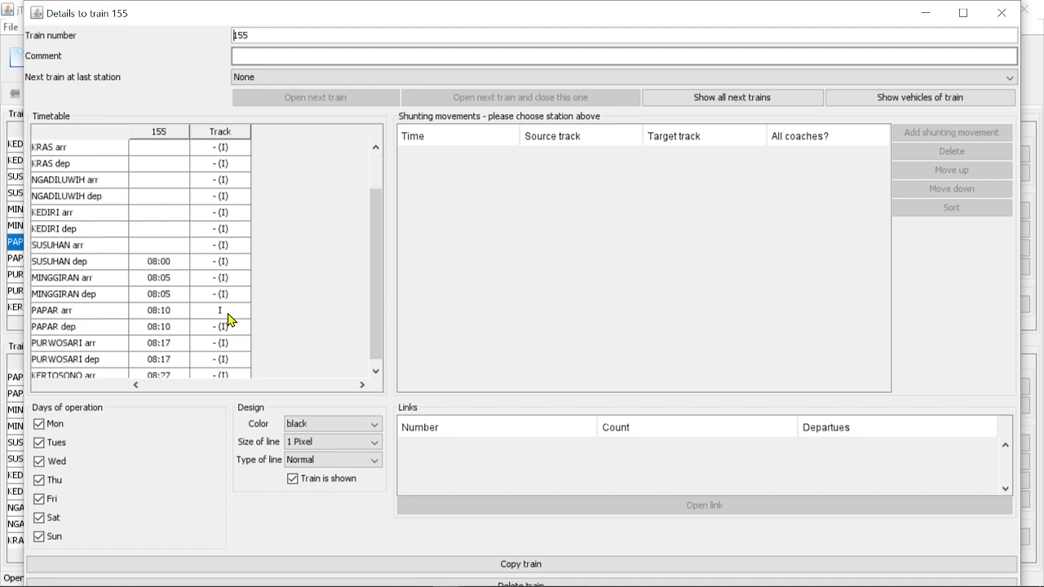
click(227, 313)
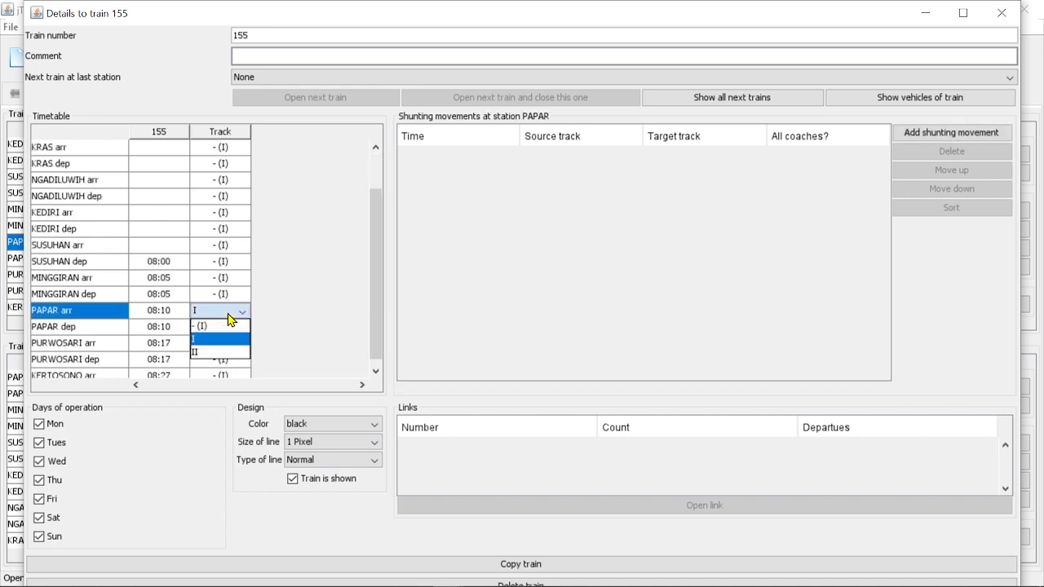
click(229, 353)
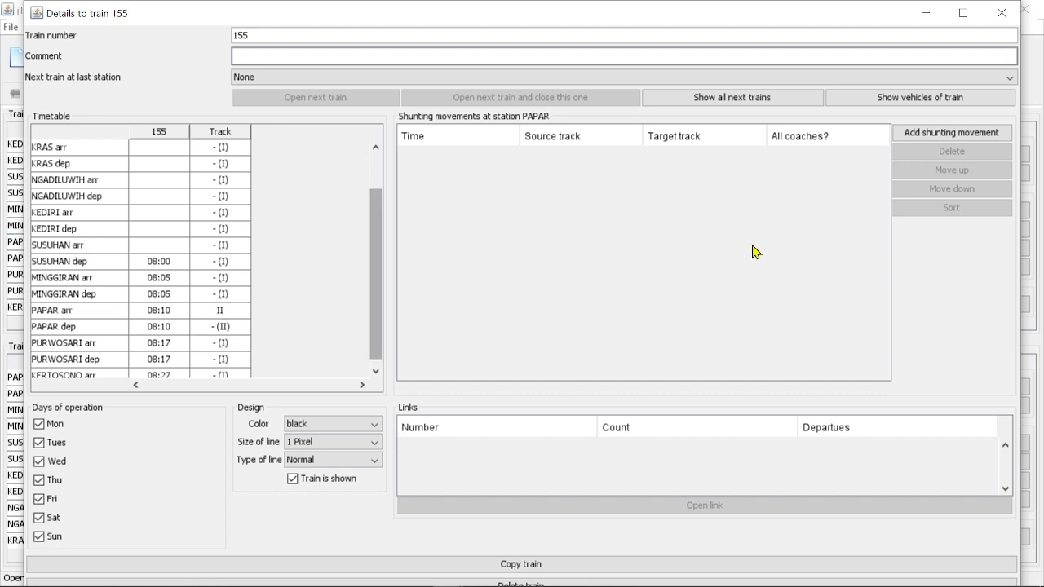
click(945, 143)
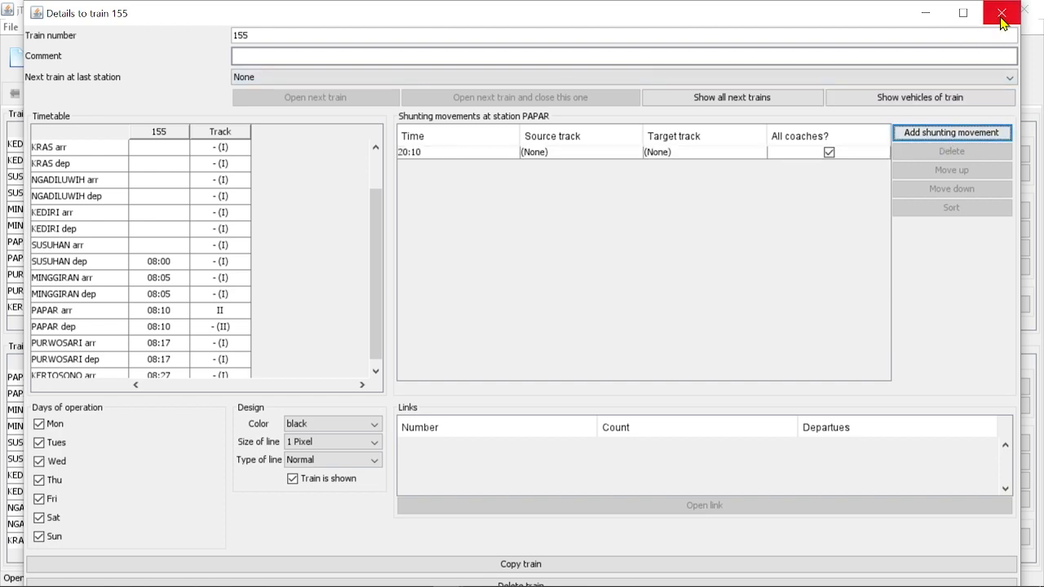
click(1001, 14)
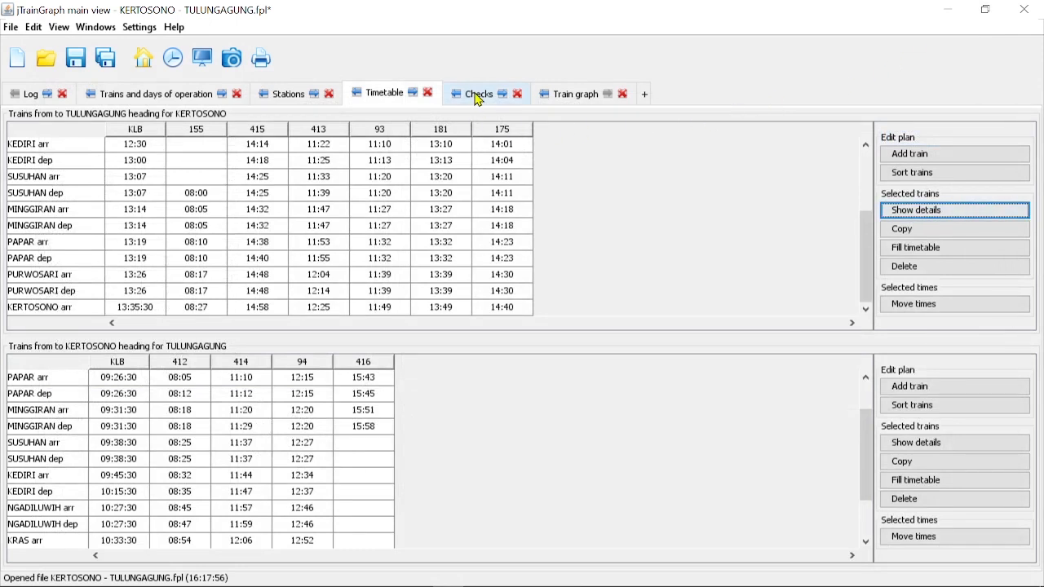
Review the rule checks again and compare them with the timetable
click(478, 97)
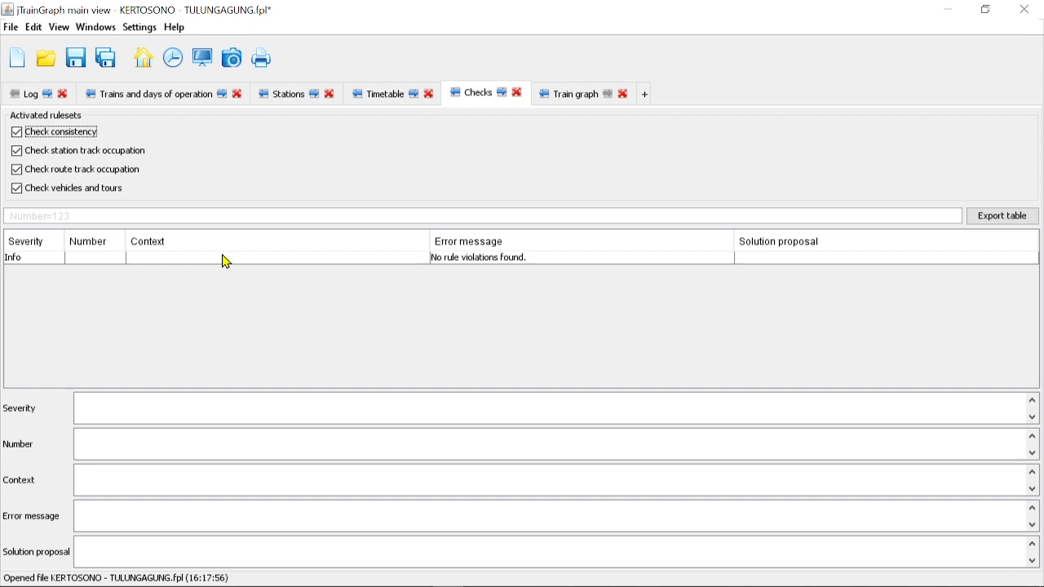
click(378, 96)
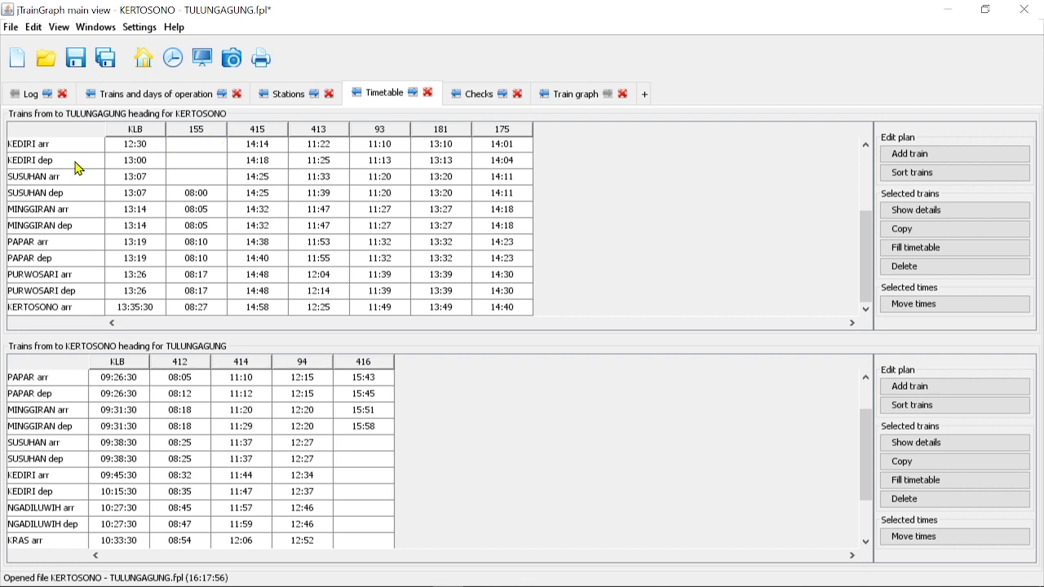
click(488, 100)
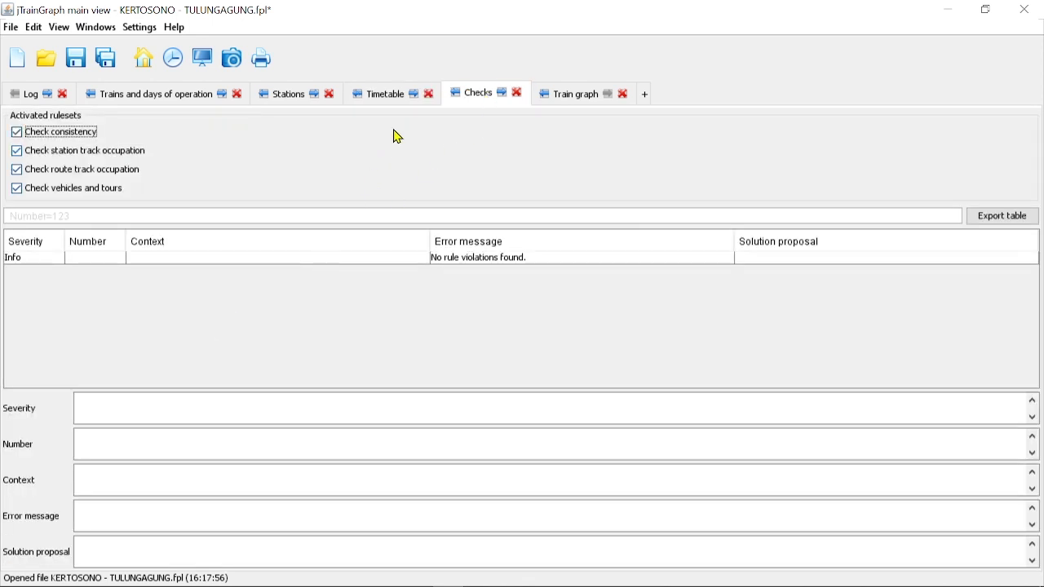
Look at the available SUSUHAN arrival tracks in the details of train 181 and close them without a change
click(397, 102)
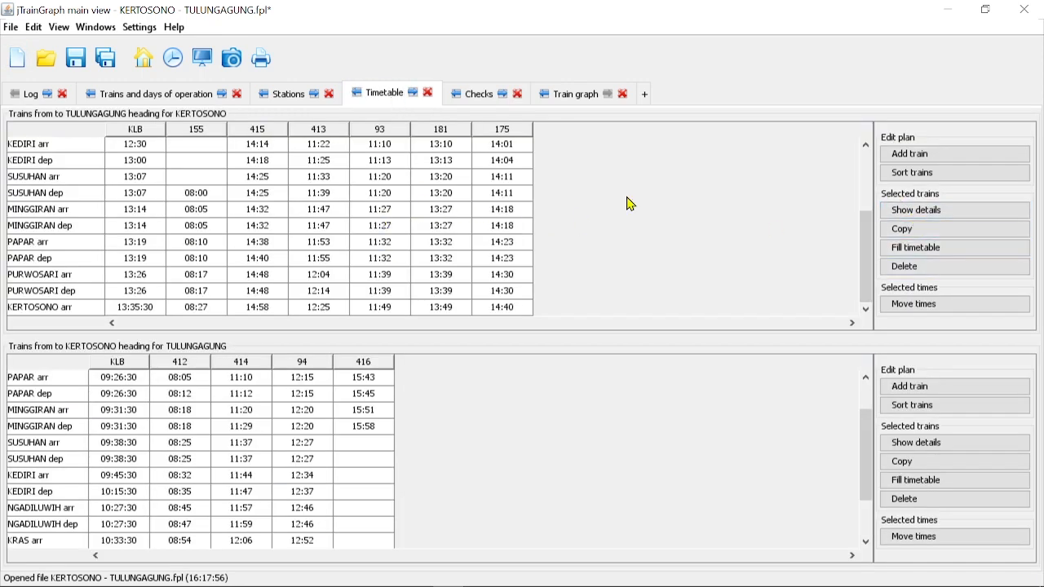
click(440, 225)
click(907, 214)
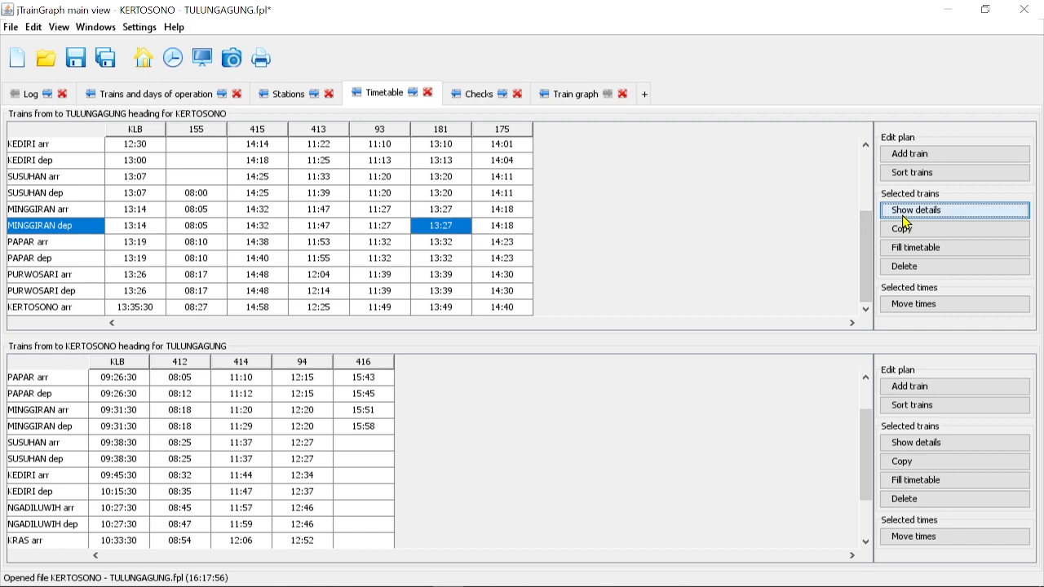
scroll(220, 204, down, 5)
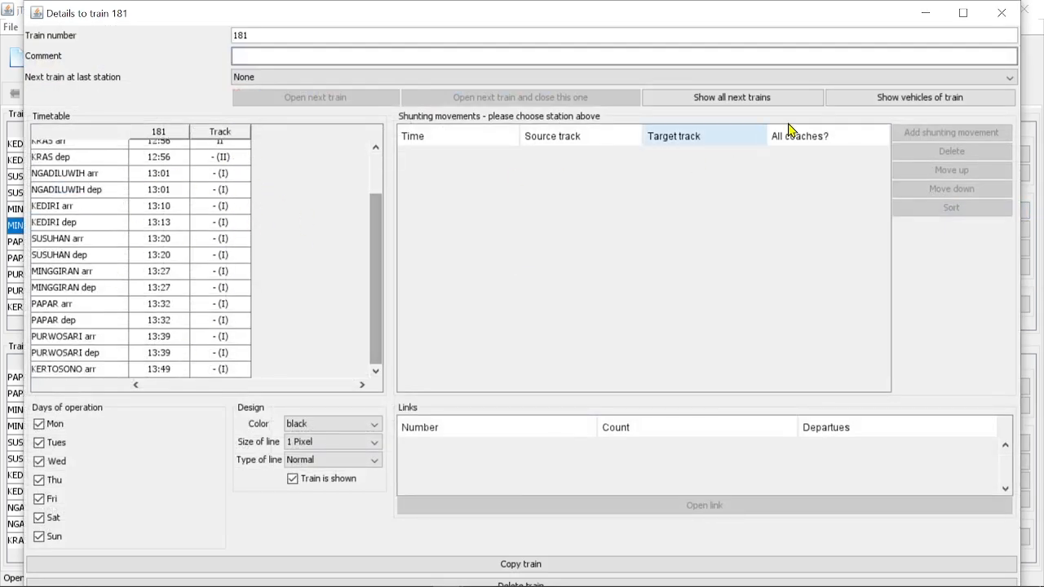
click(220, 238)
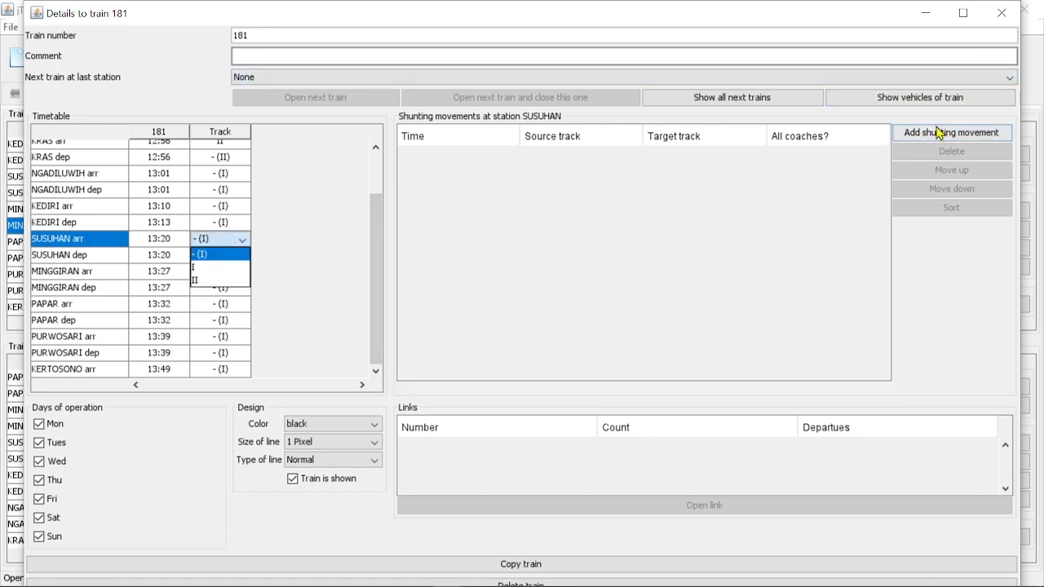
click(999, 15)
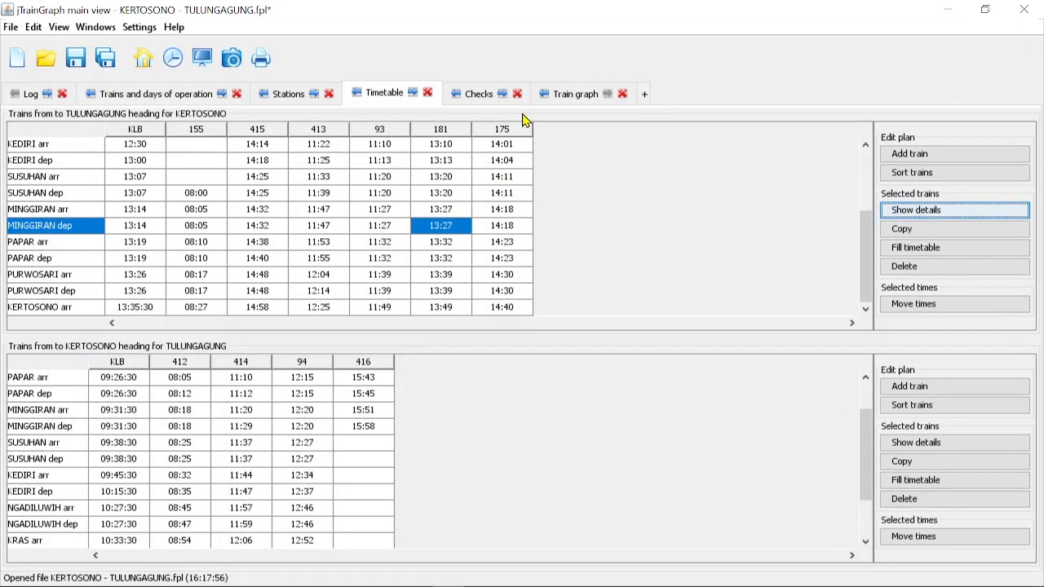
Examine the KLB lines in the train graph from TULUNGAGUNG down to SUSUHAN, including their stops and crossings with other trains
click(565, 95)
scroll(489, 393, down, 3)
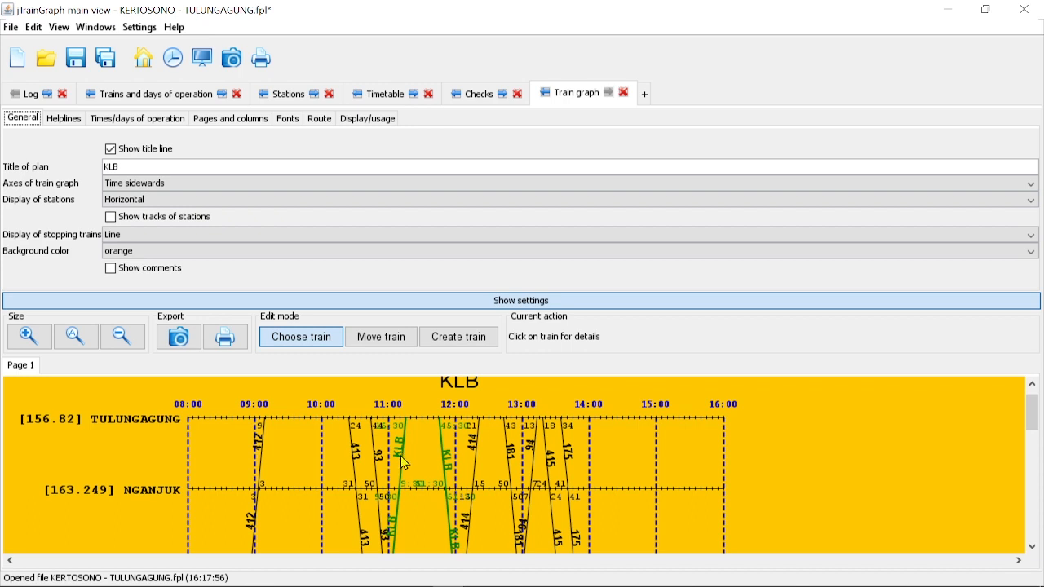
drag(1031, 423, 1031, 440)
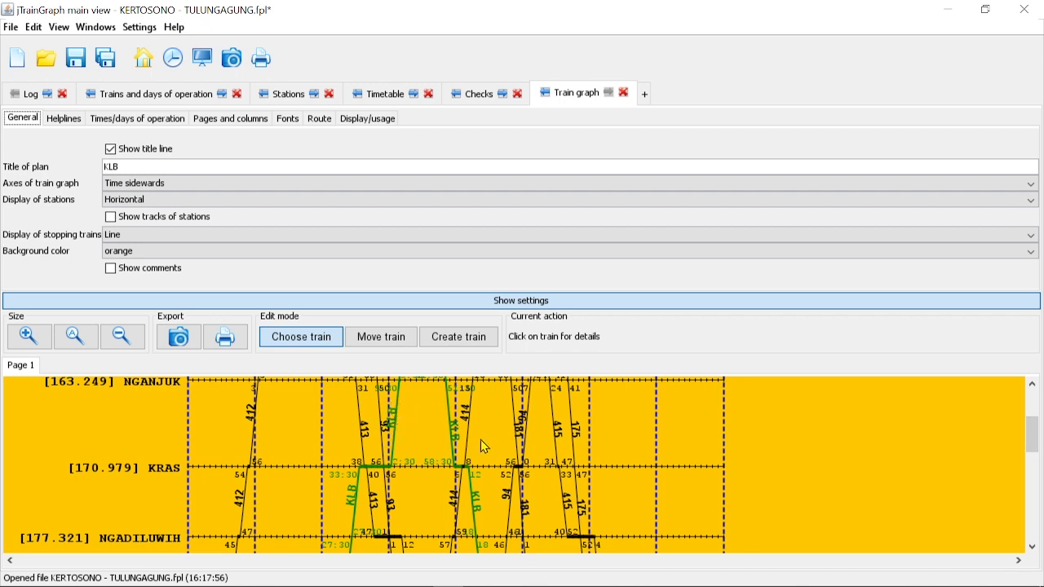
scroll(657, 441, down, 3)
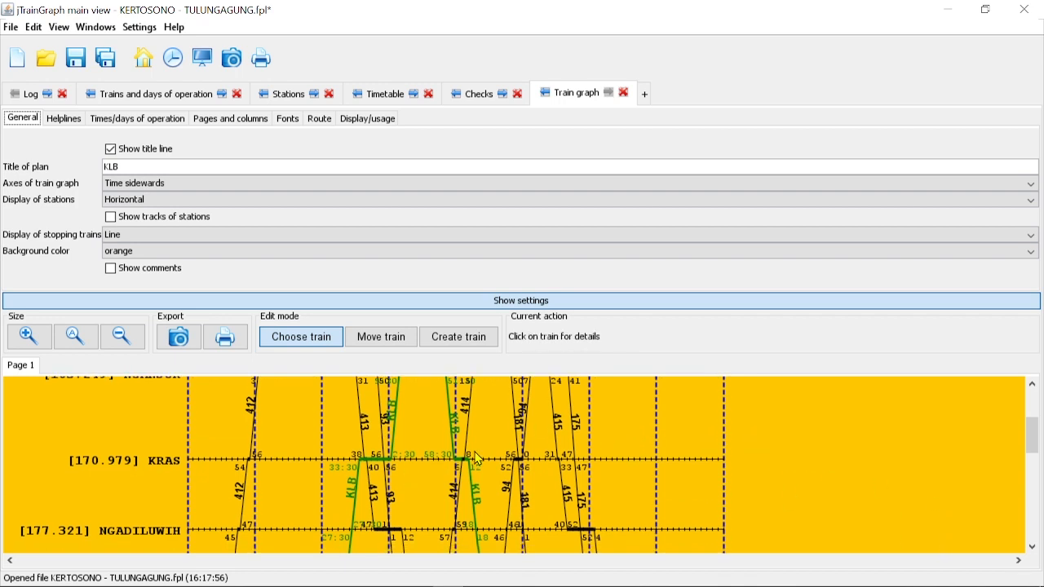
scroll(604, 486, down, 5)
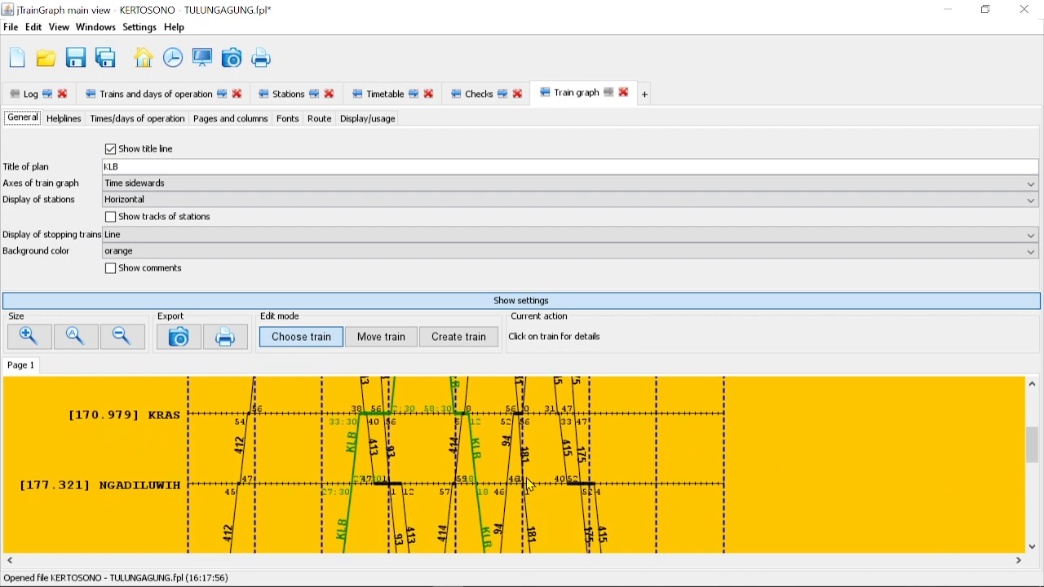
scroll(363, 416, down, 1)
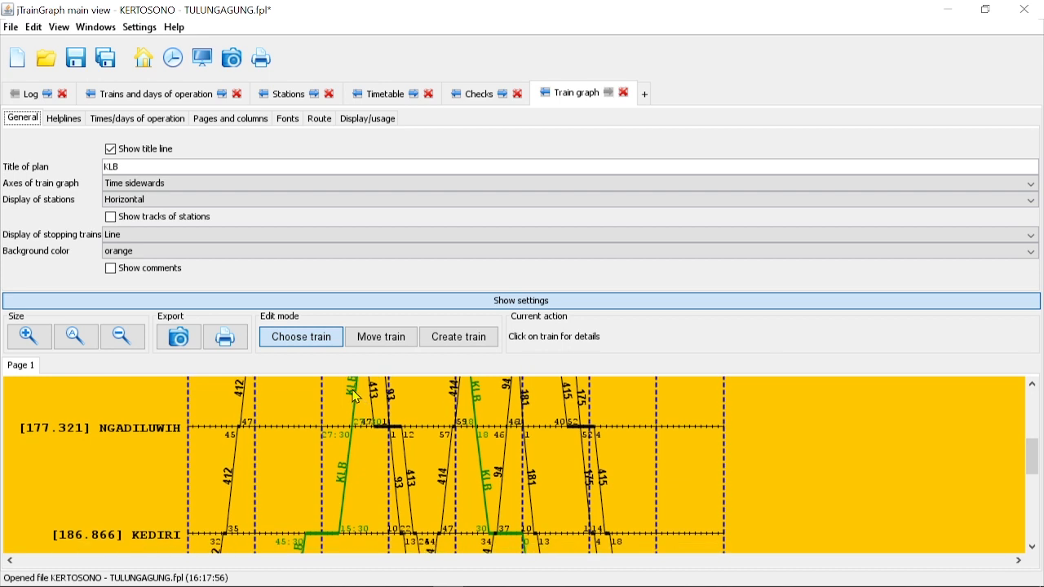
scroll(546, 445, down, 5)
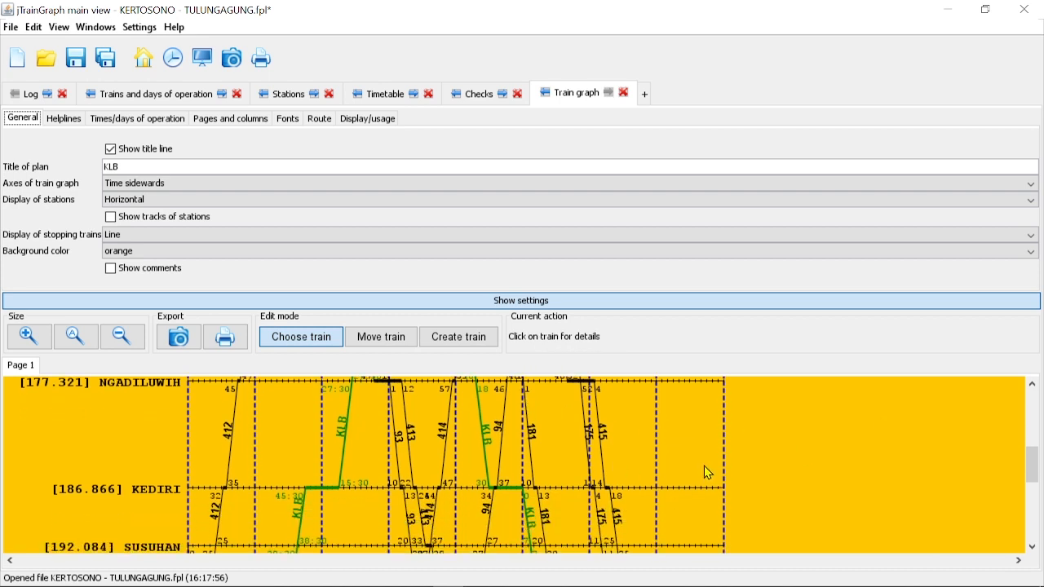
drag(1035, 449, 1013, 396)
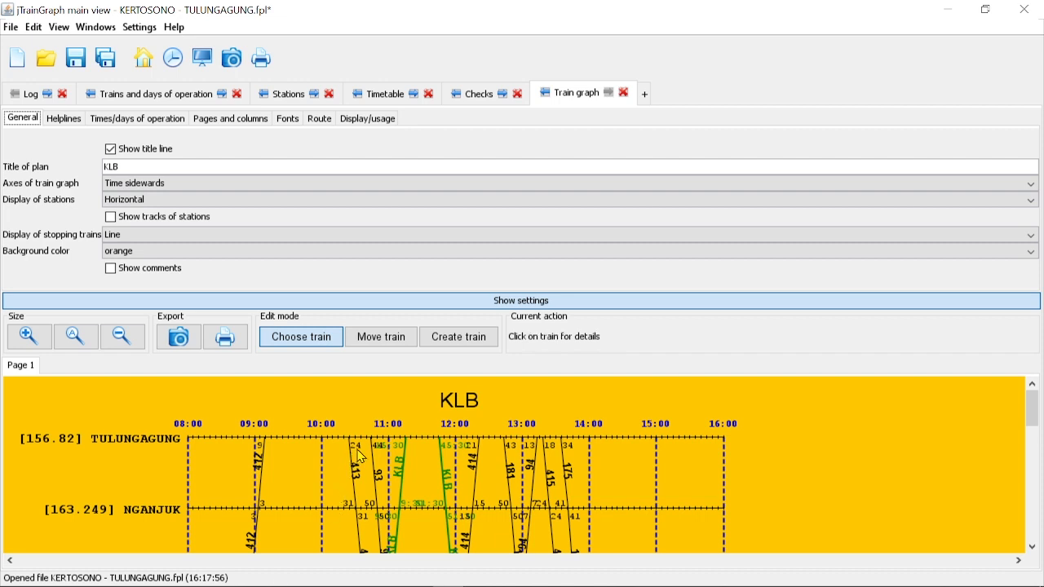
Enlarge the train graph and examine the KLB times and train crossings between TULUNGAGUNG and PAPAR
click(36, 343)
click(35, 342)
click(36, 342)
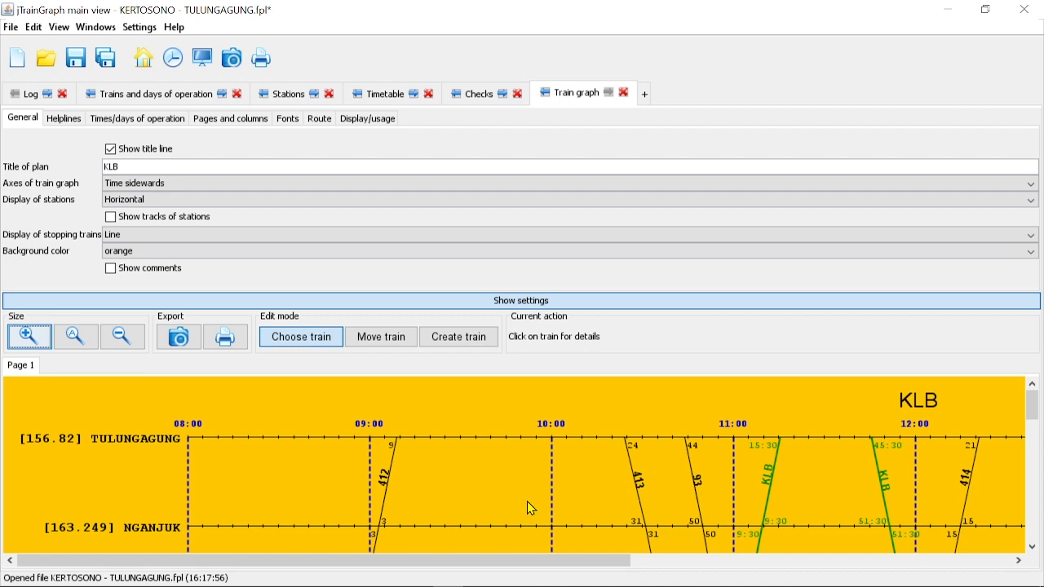
drag(1031, 410, 1035, 458)
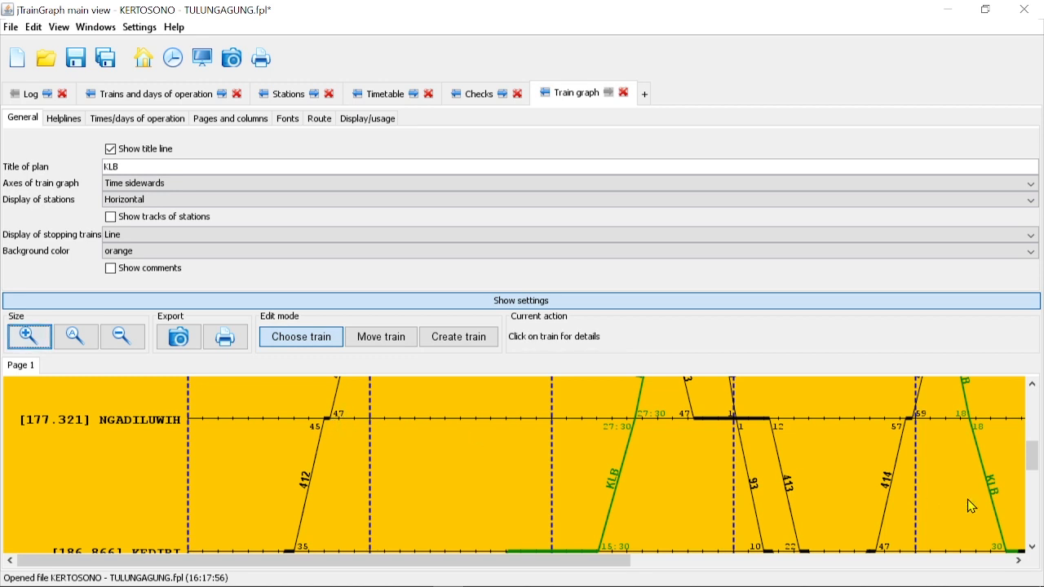
drag(1032, 465, 1019, 512)
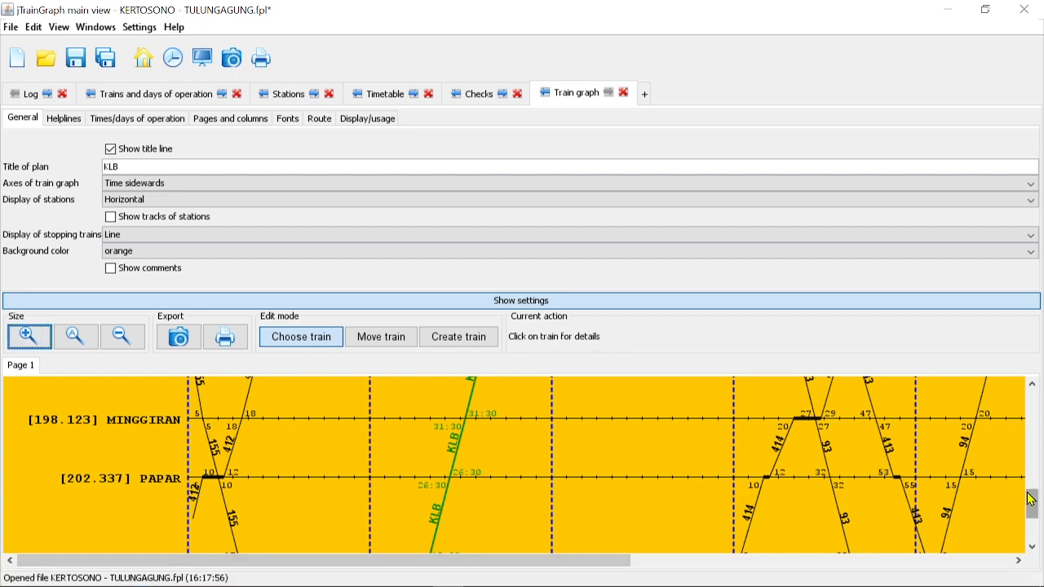
scroll(1032, 499, up, 3)
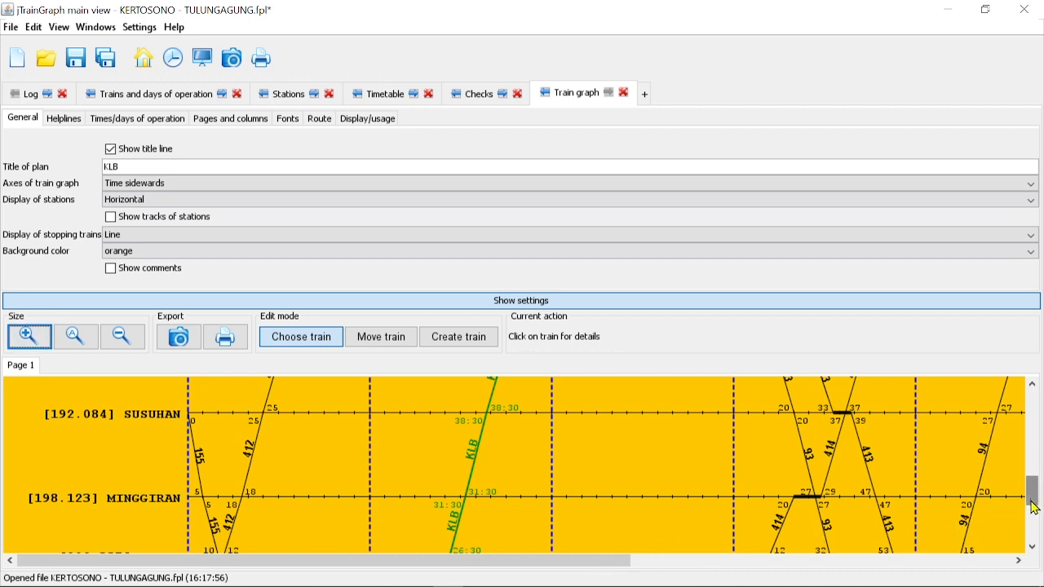
scroll(1032, 510, down, 3)
scroll(1032, 505, up, 3)
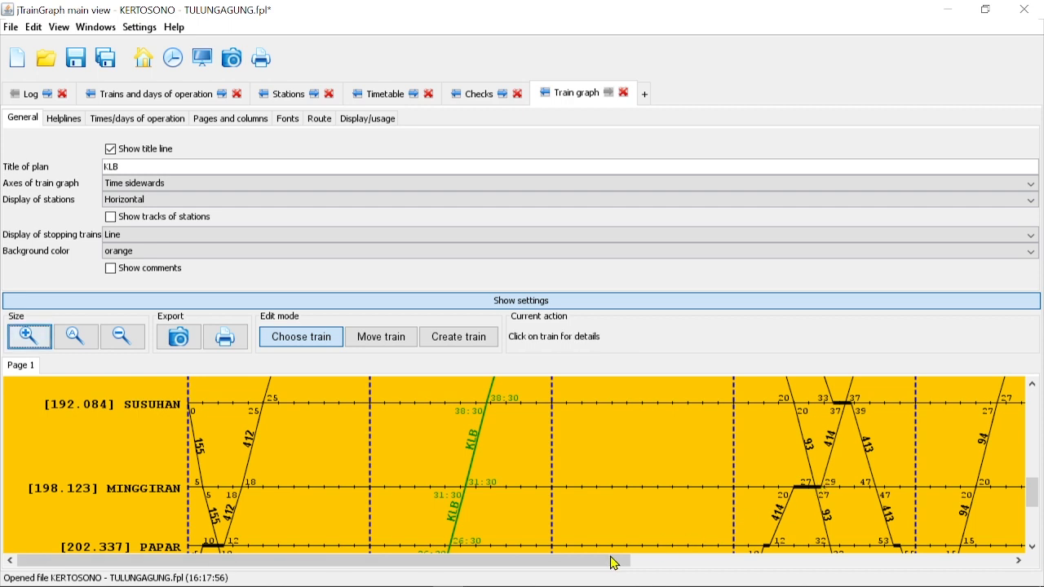
drag(1032, 492, 1032, 441)
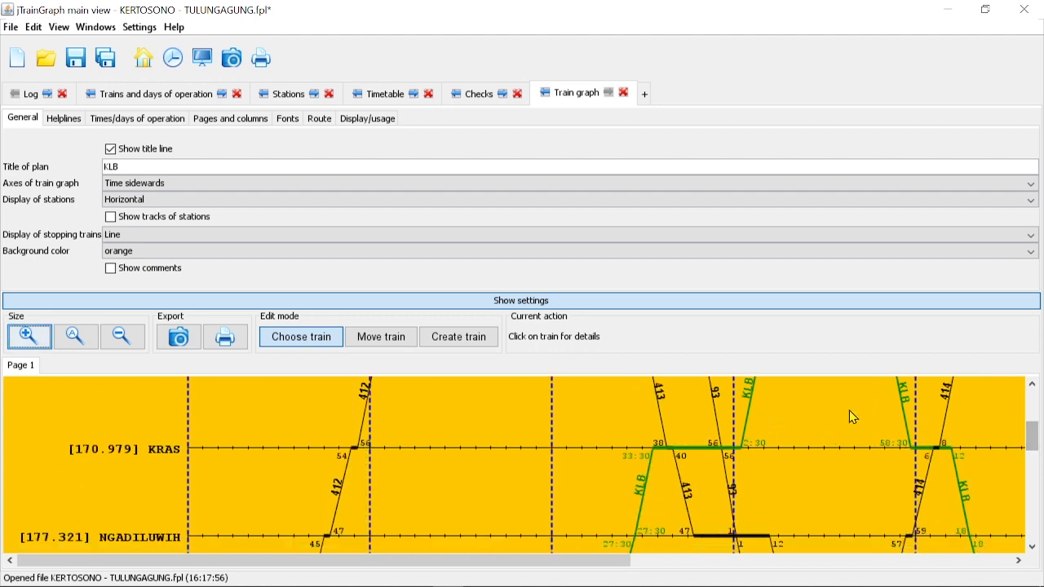
scroll(849, 410, up, 3)
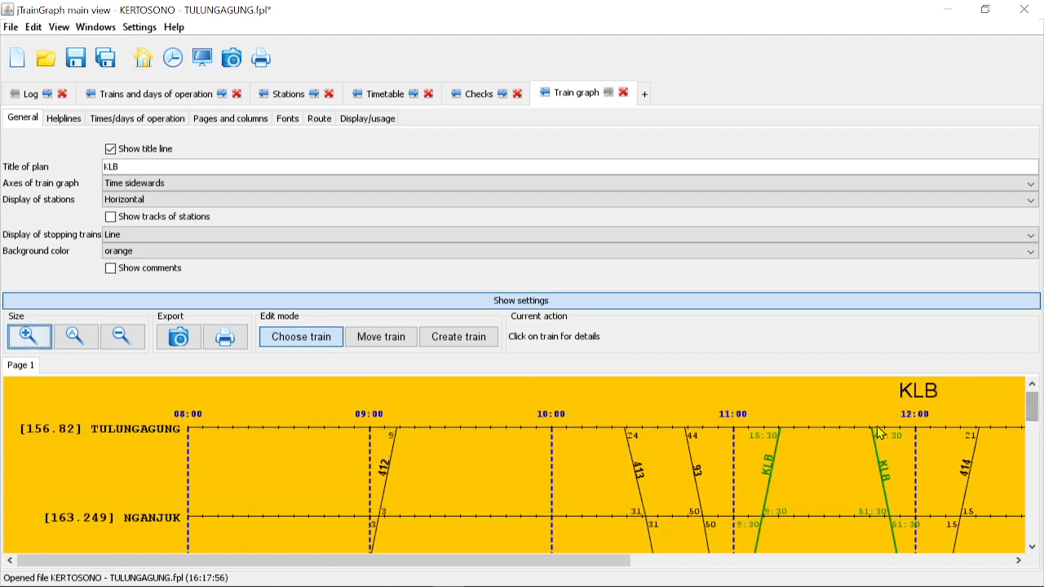
drag(624, 559, 813, 542)
mouse_move(1020, 404)
mouse_down()
mouse_move(1019, 477)
mouse_move(1032, 414)
mouse_up()
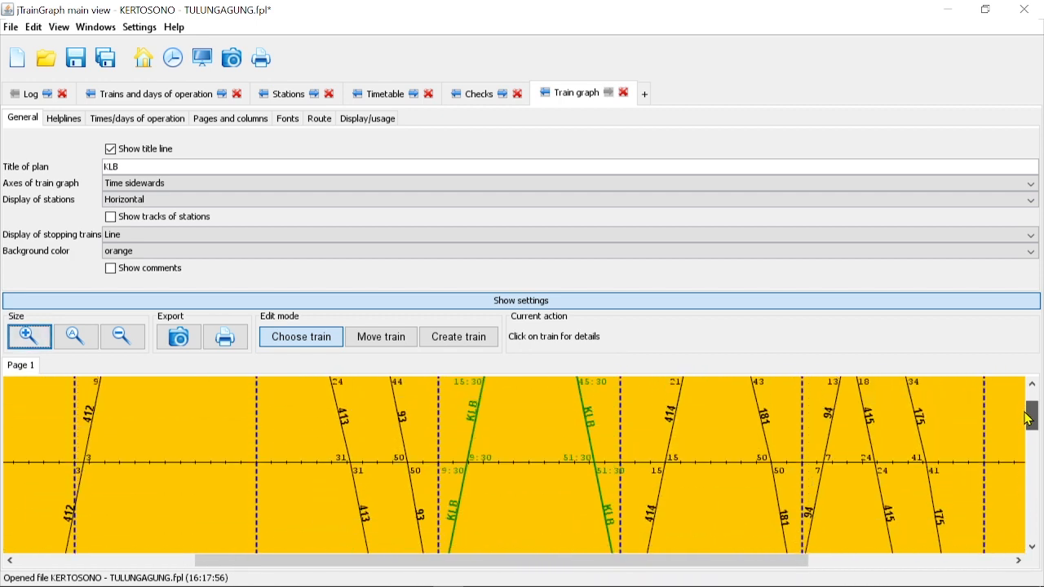
Reduce the train graph's size and look over its beginning at TULUNGAGUNG
click(131, 346)
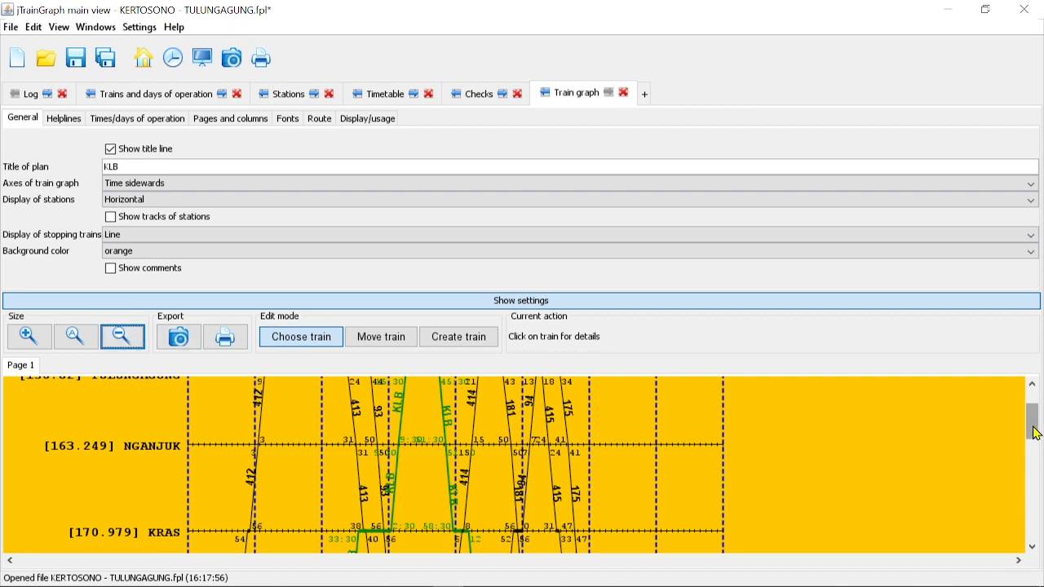
drag(1037, 435, 1032, 410)
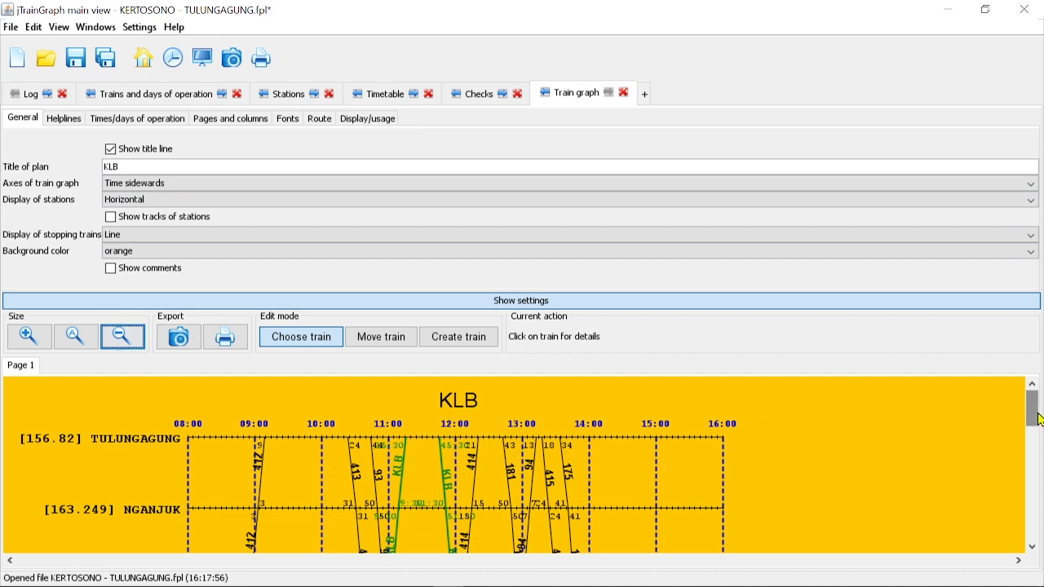
scroll(885, 389, down, 2)
Set up an image export of the KLB train graph with png as the image type
click(12, 29)
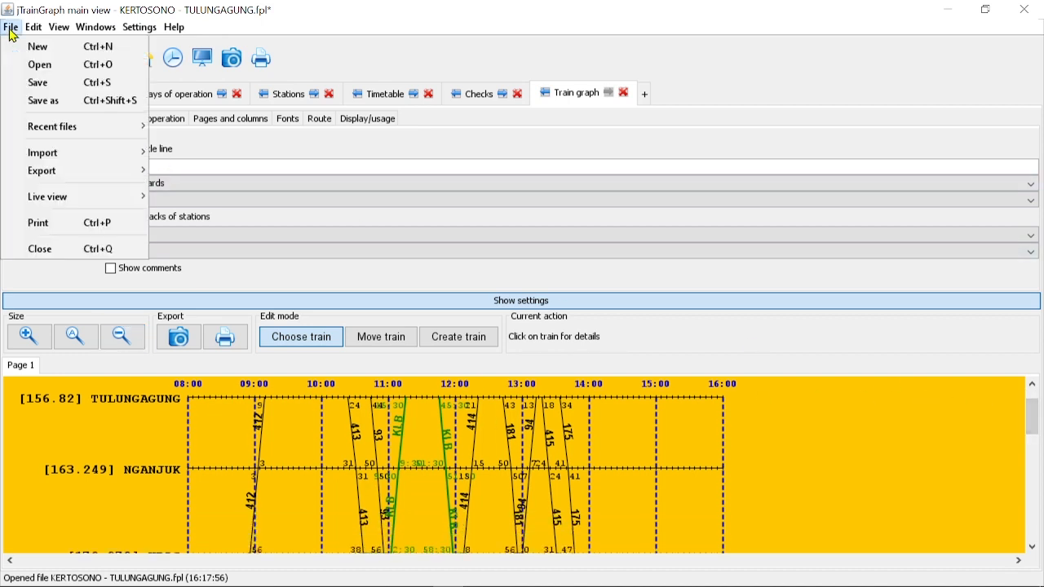
mouse_move(82, 183)
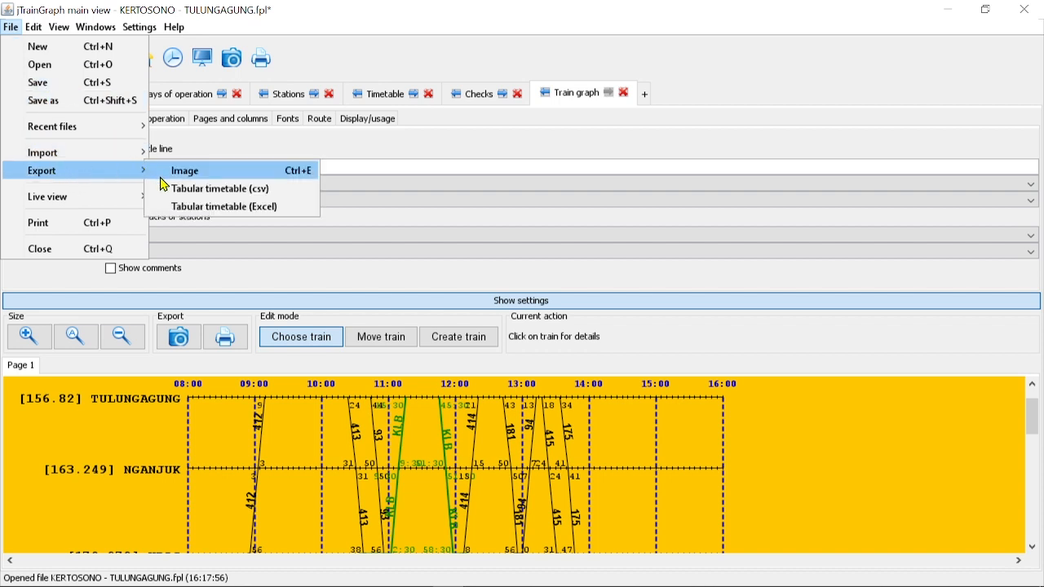
click(206, 169)
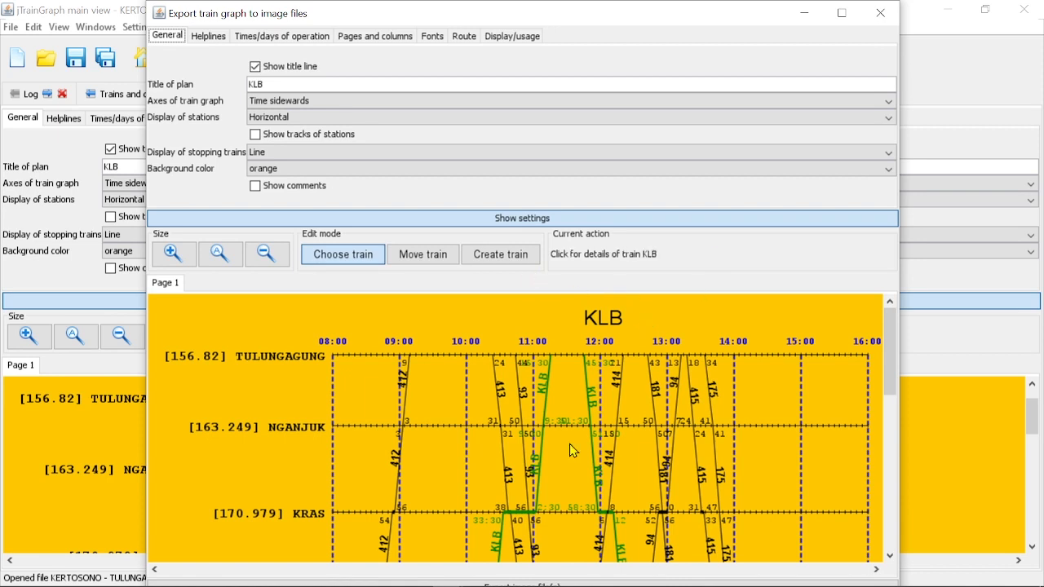
drag(546, 18, 599, 0)
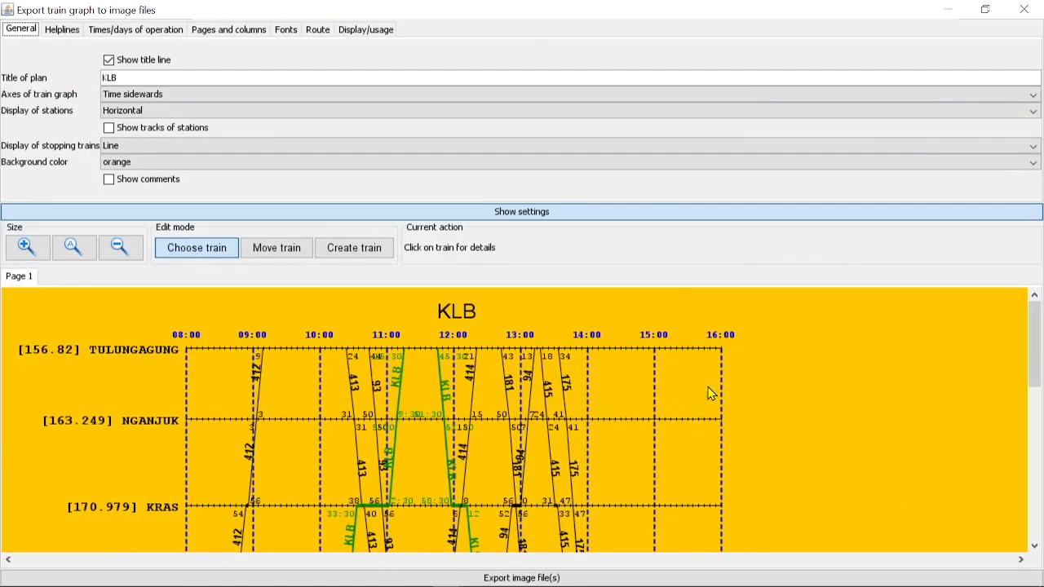
click(559, 577)
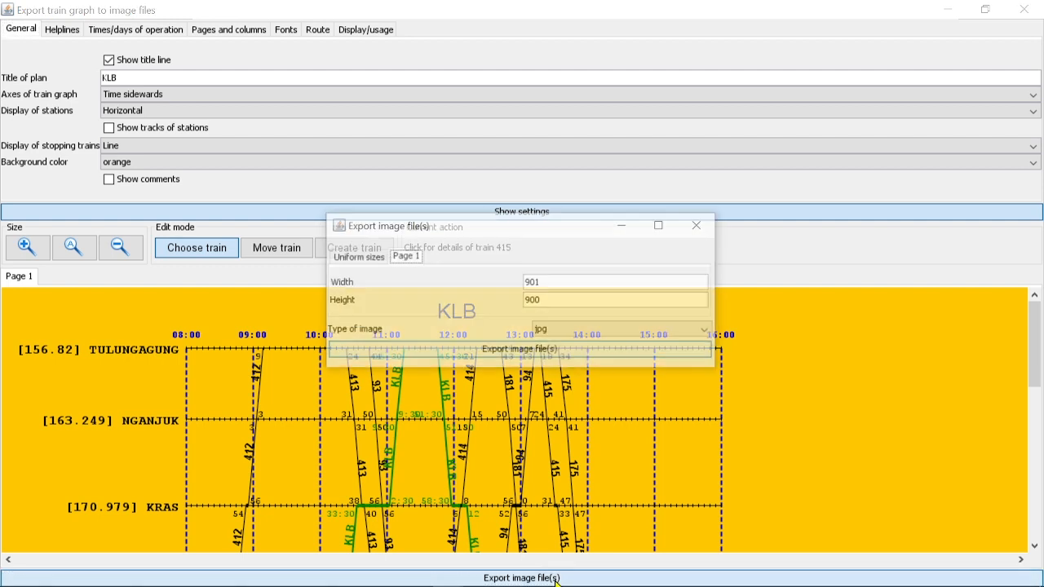
click(582, 333)
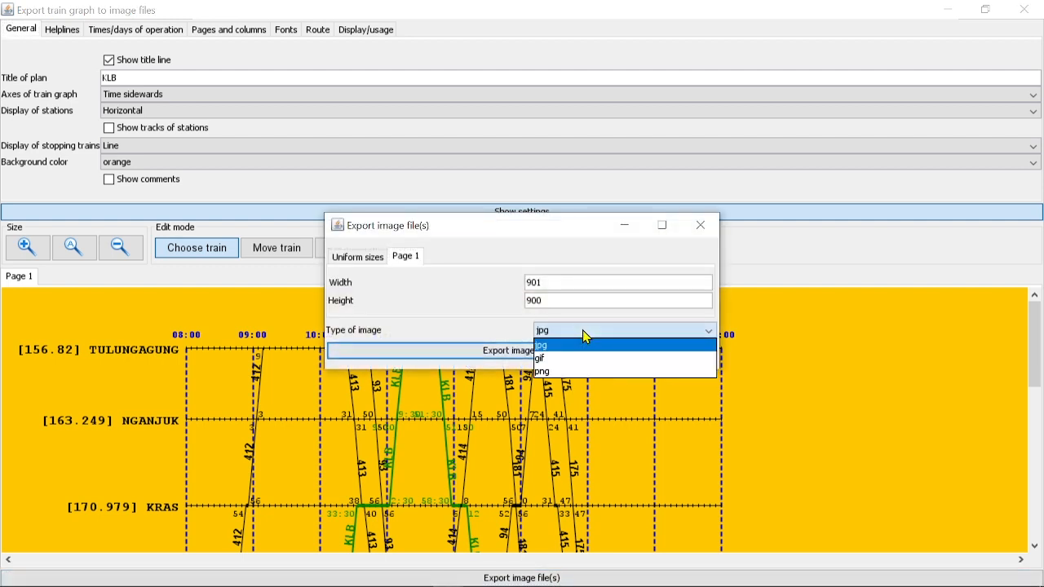
click(570, 372)
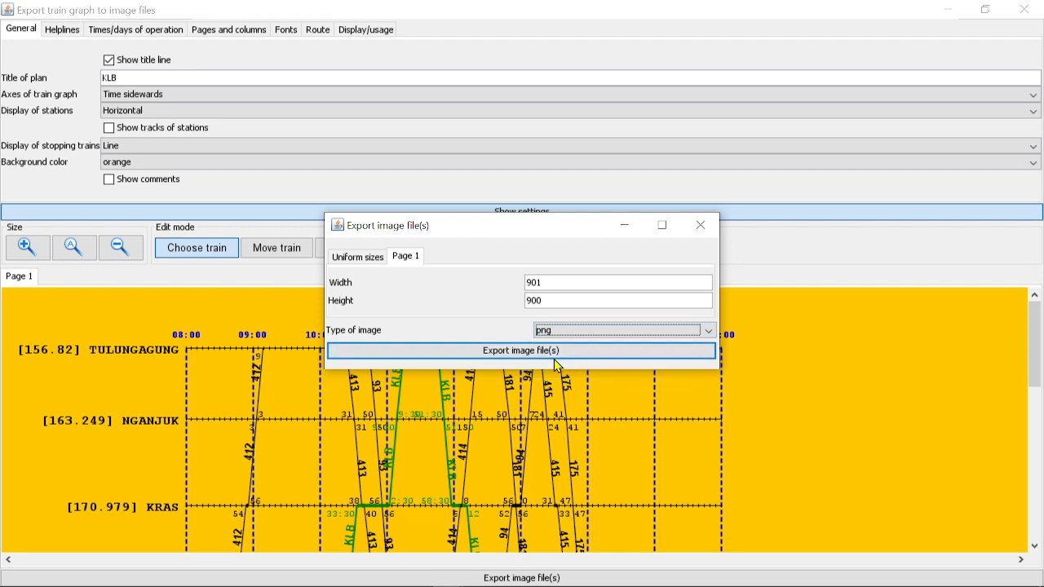
Export the train graph image to the DATA 2 (E:) drive under the file name GAPEKA and close the export settings
click(558, 352)
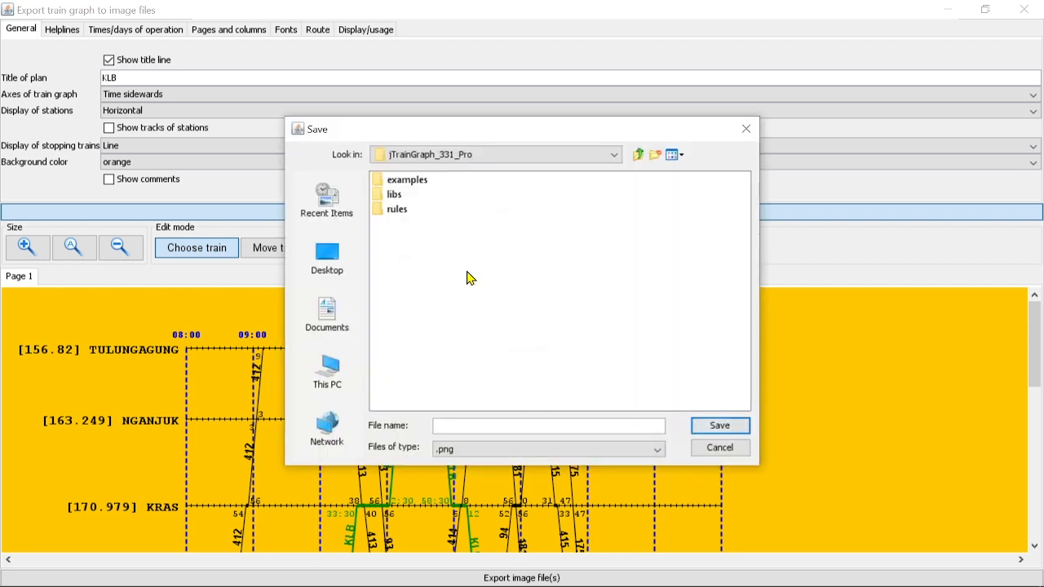
click(341, 365)
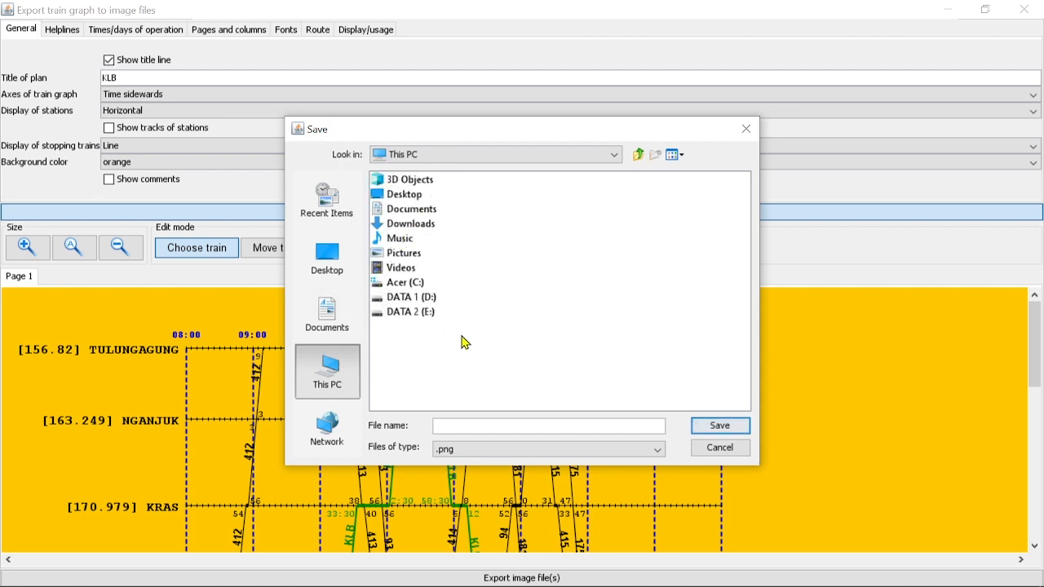
double_click(418, 315)
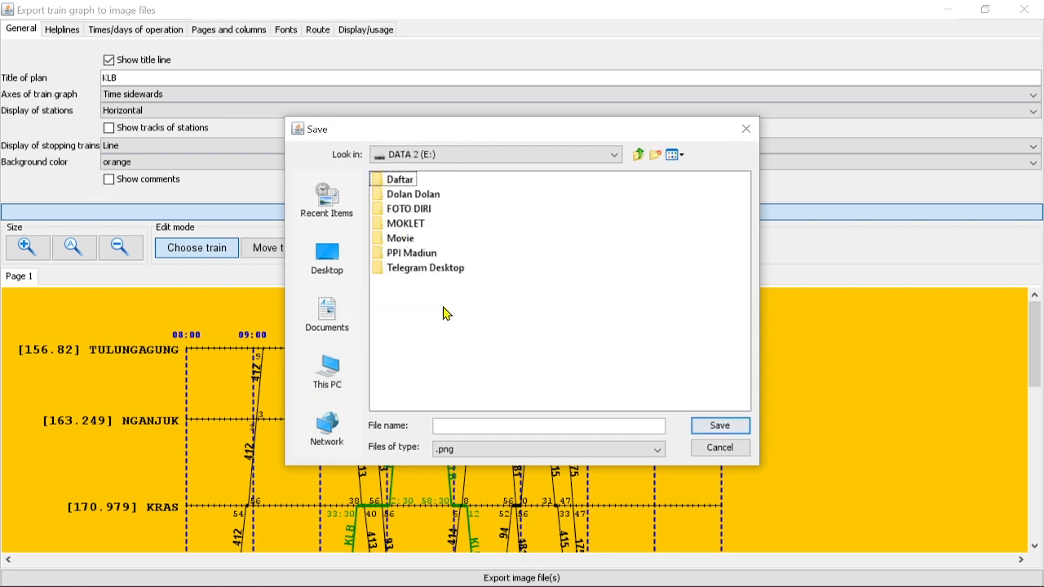
click(473, 426)
text(GAPEKA)
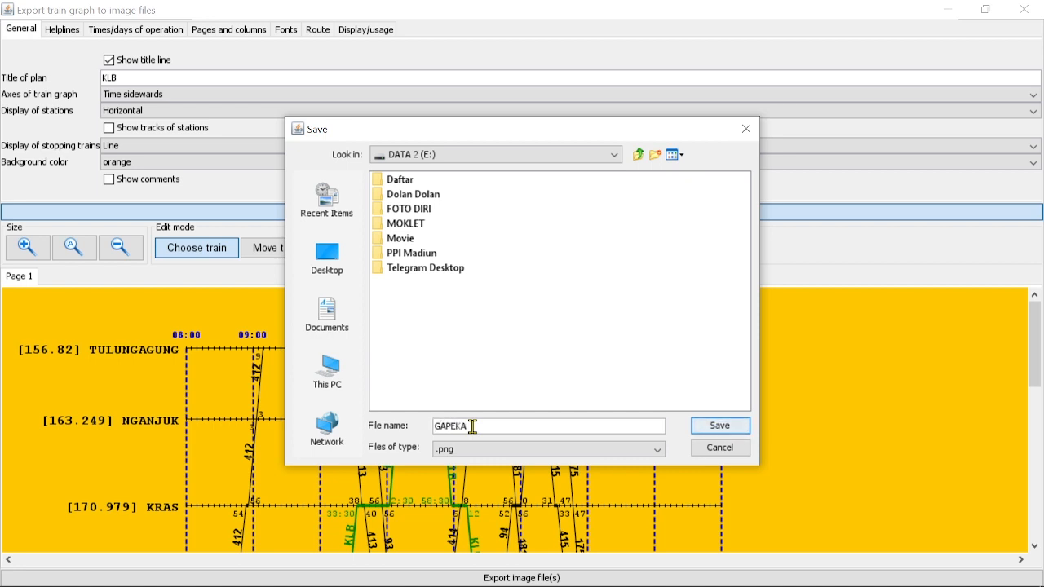
click(742, 425)
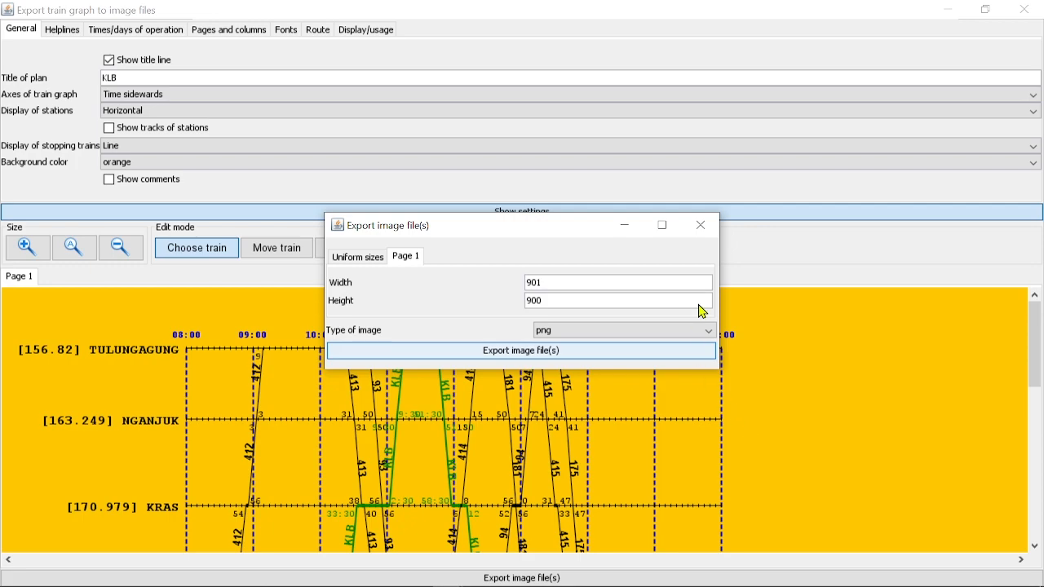
click(701, 226)
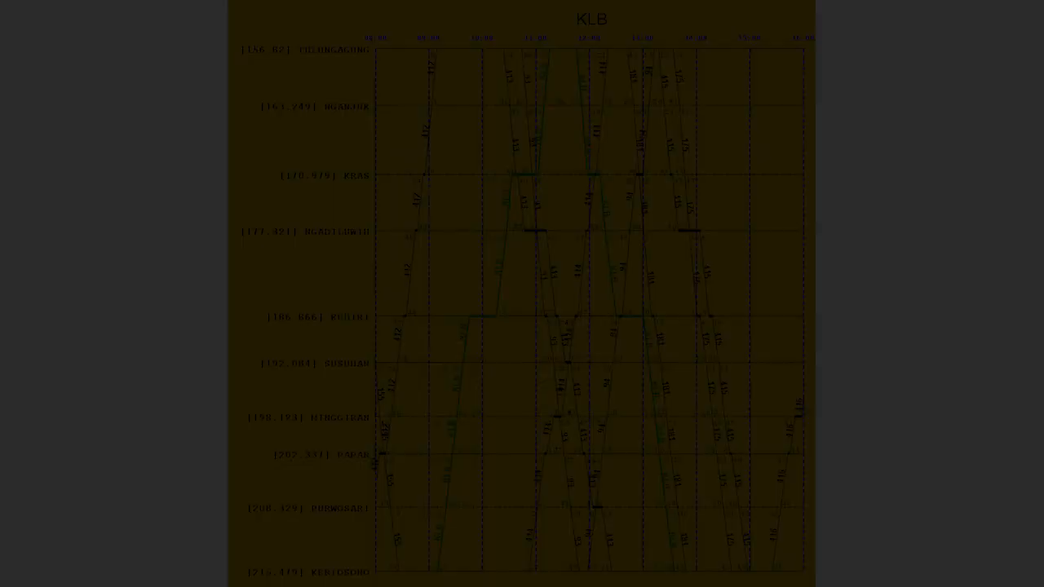